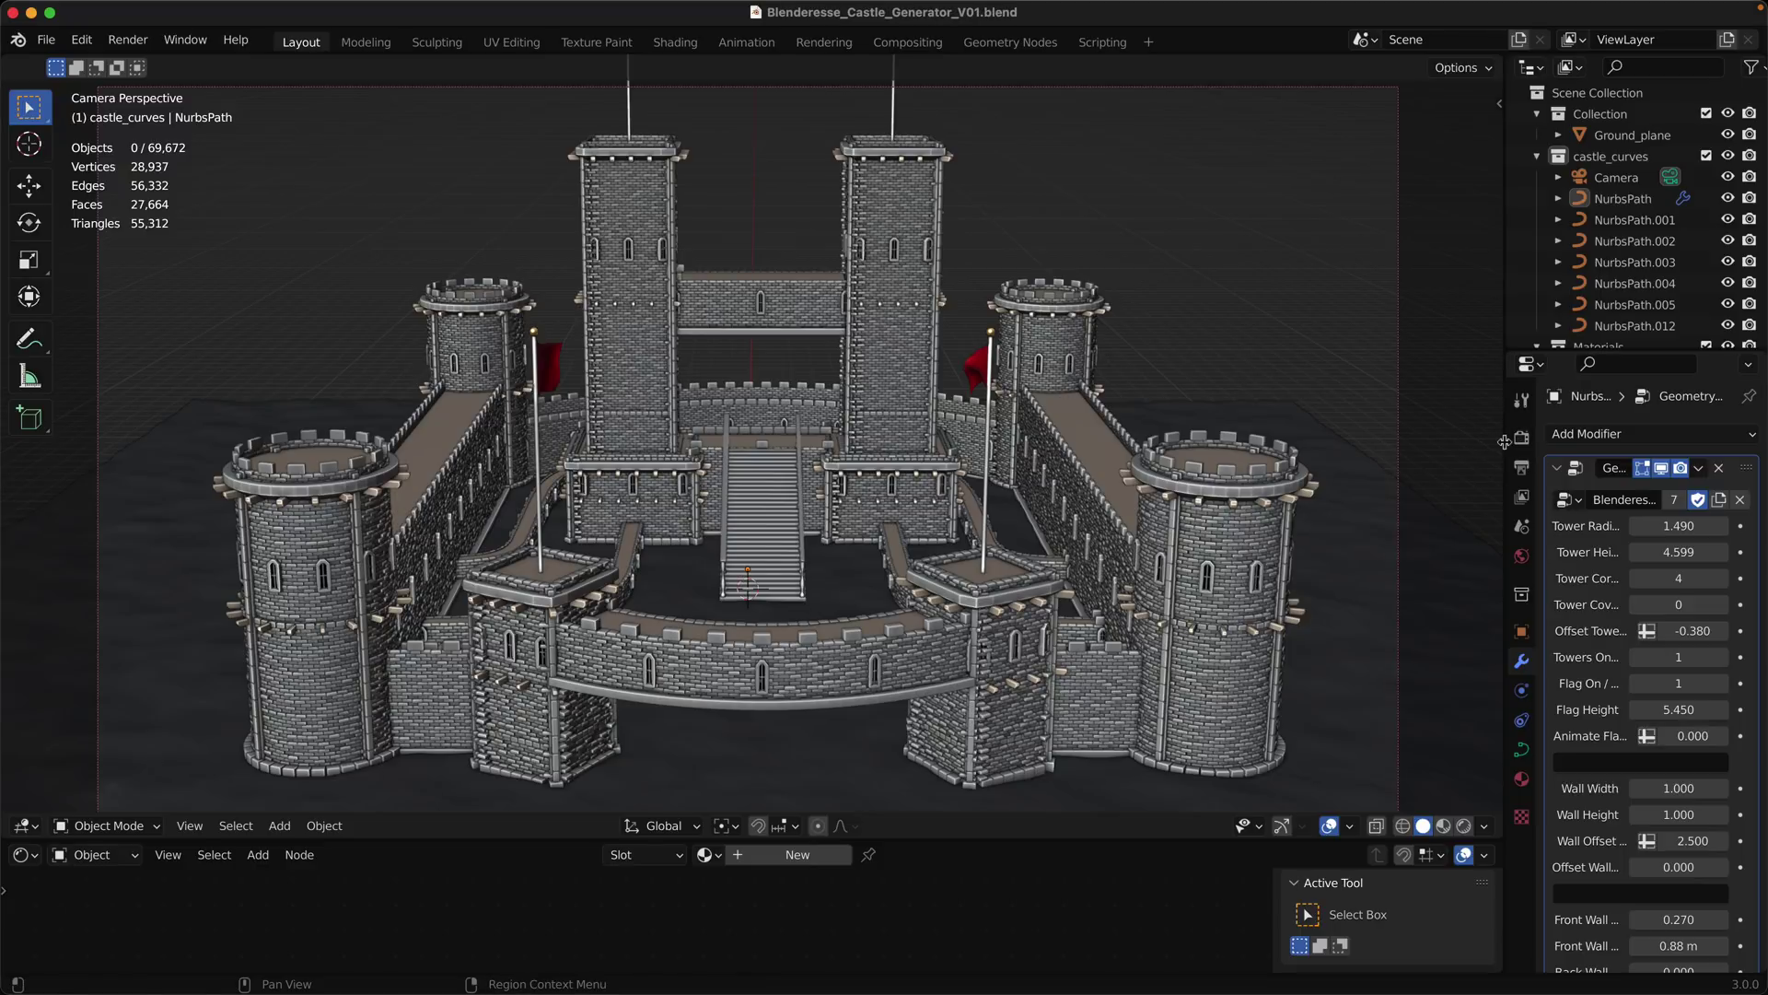
Set castle Tower Radius to 1.190, Tower Height to 6.259 and Wall Width to 1.580
{"action": "left_click_drag", "start_coordinate": [1506, 442], "coordinate": [1382, 431]}
{"action": "left_click_drag", "start_coordinate": [1566, 527], "coordinate": [1510, 527]}
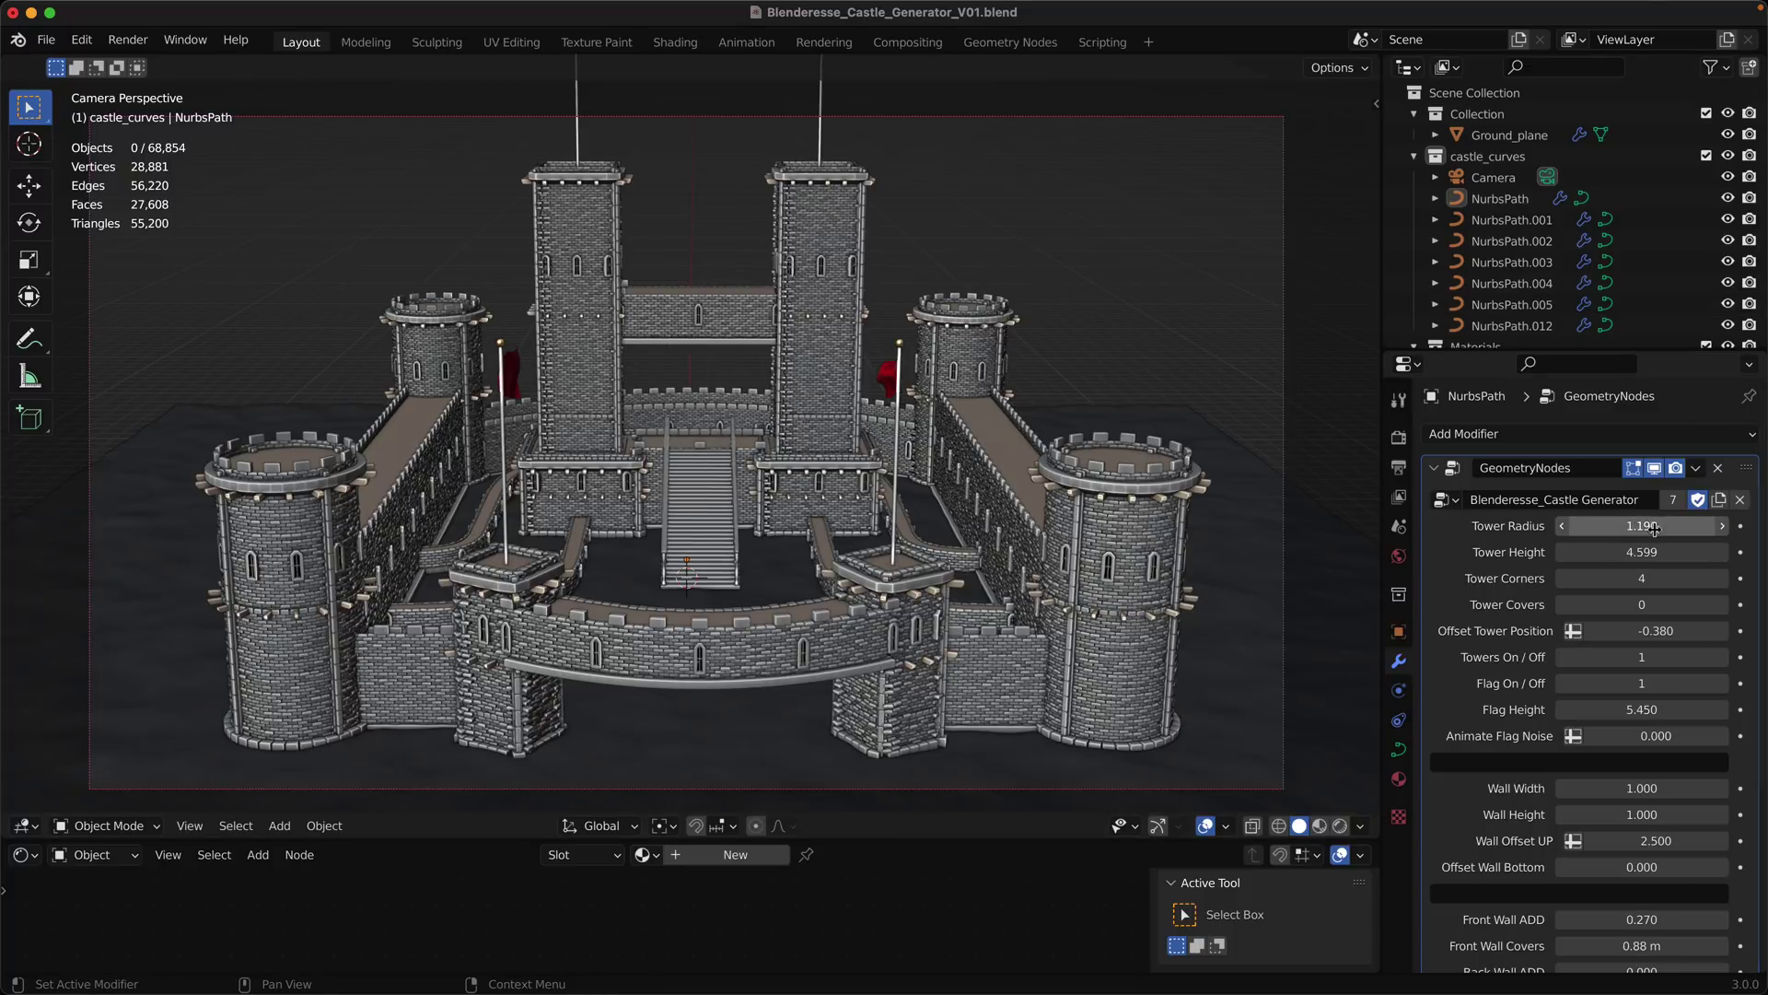
{"action": "left_click_drag", "start_coordinate": [1612, 552], "coordinate": [1704, 552]}
{"action": "mouse_move", "coordinate": [1621, 663]}
{"action": "left_mouse_down"}
{"action": "mouse_move", "coordinate": [1598, 663]}
{"action": "mouse_move", "coordinate": [1641, 683]}
{"action": "left_mouse_up"}
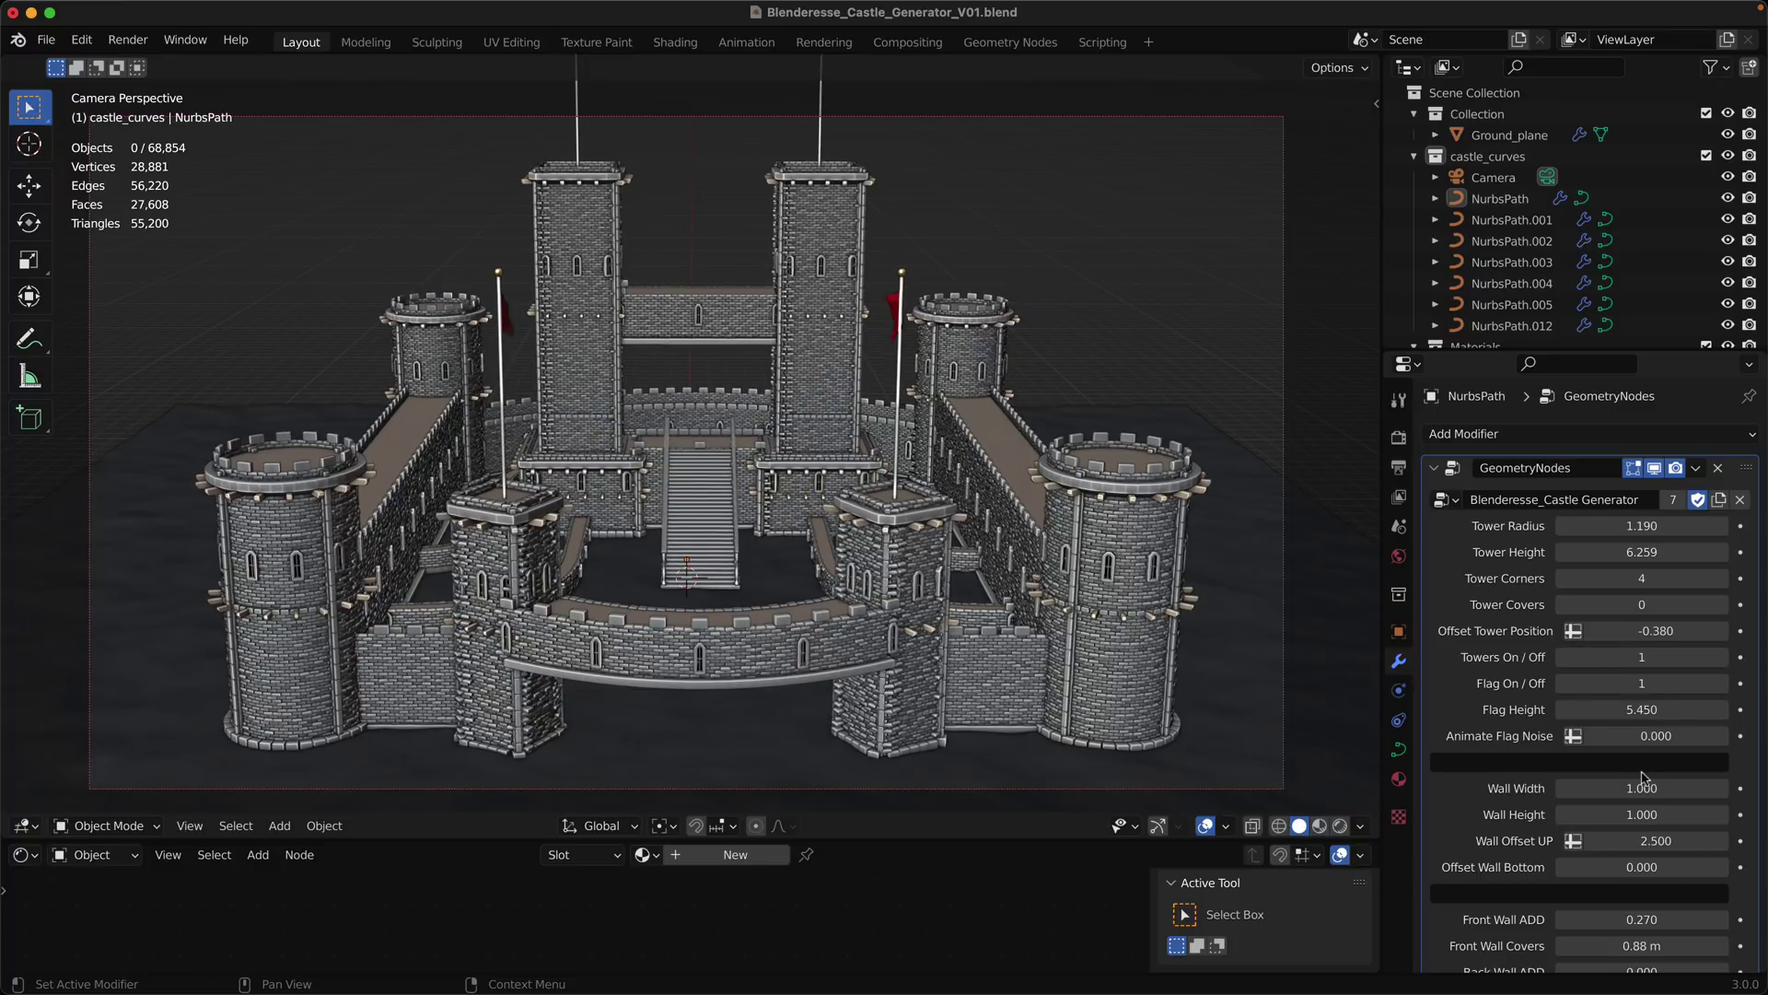
{"action": "left_click_drag", "start_coordinate": [1593, 787], "coordinate": [1635, 787]}
{"action": "scroll", "coordinate": [1592, 785], "scroll_direction": "down", "scroll_amount": 2}
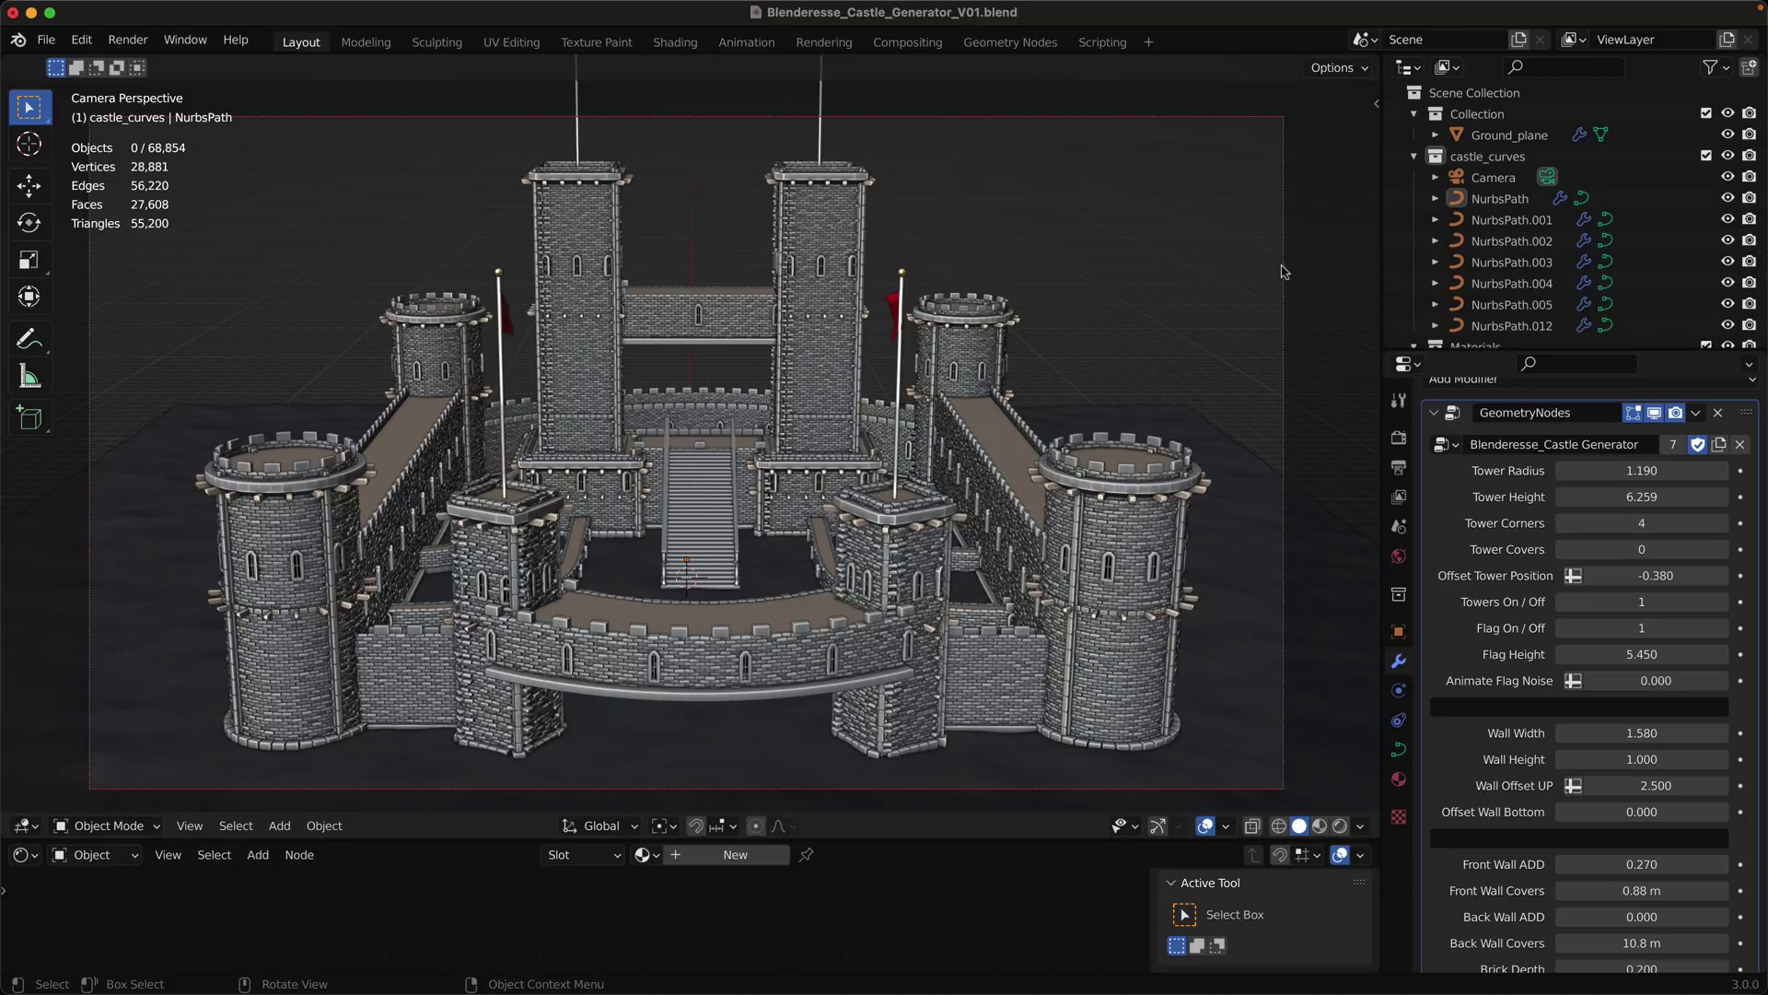
Select NurbsPath.004, show its generator modifier settings, and enlarge the lower editor upward
{"action": "left_click", "coordinate": [1507, 242]}
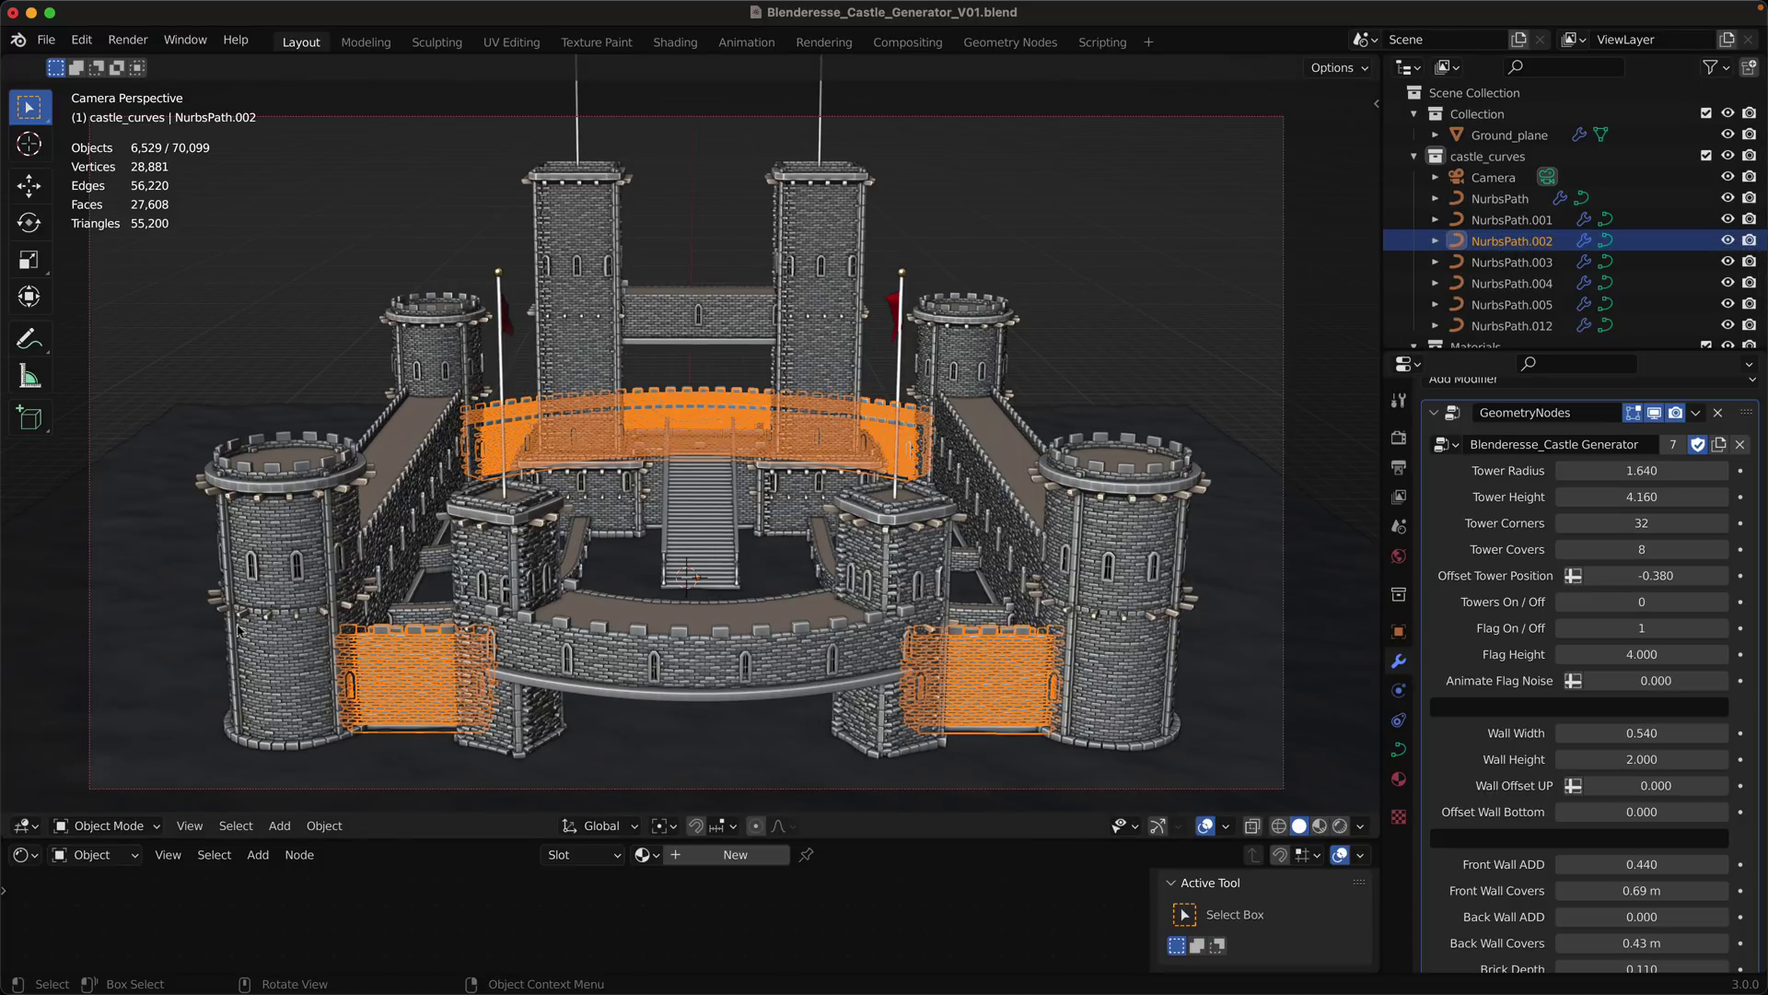
{"action": "left_click", "coordinate": [1473, 284]}
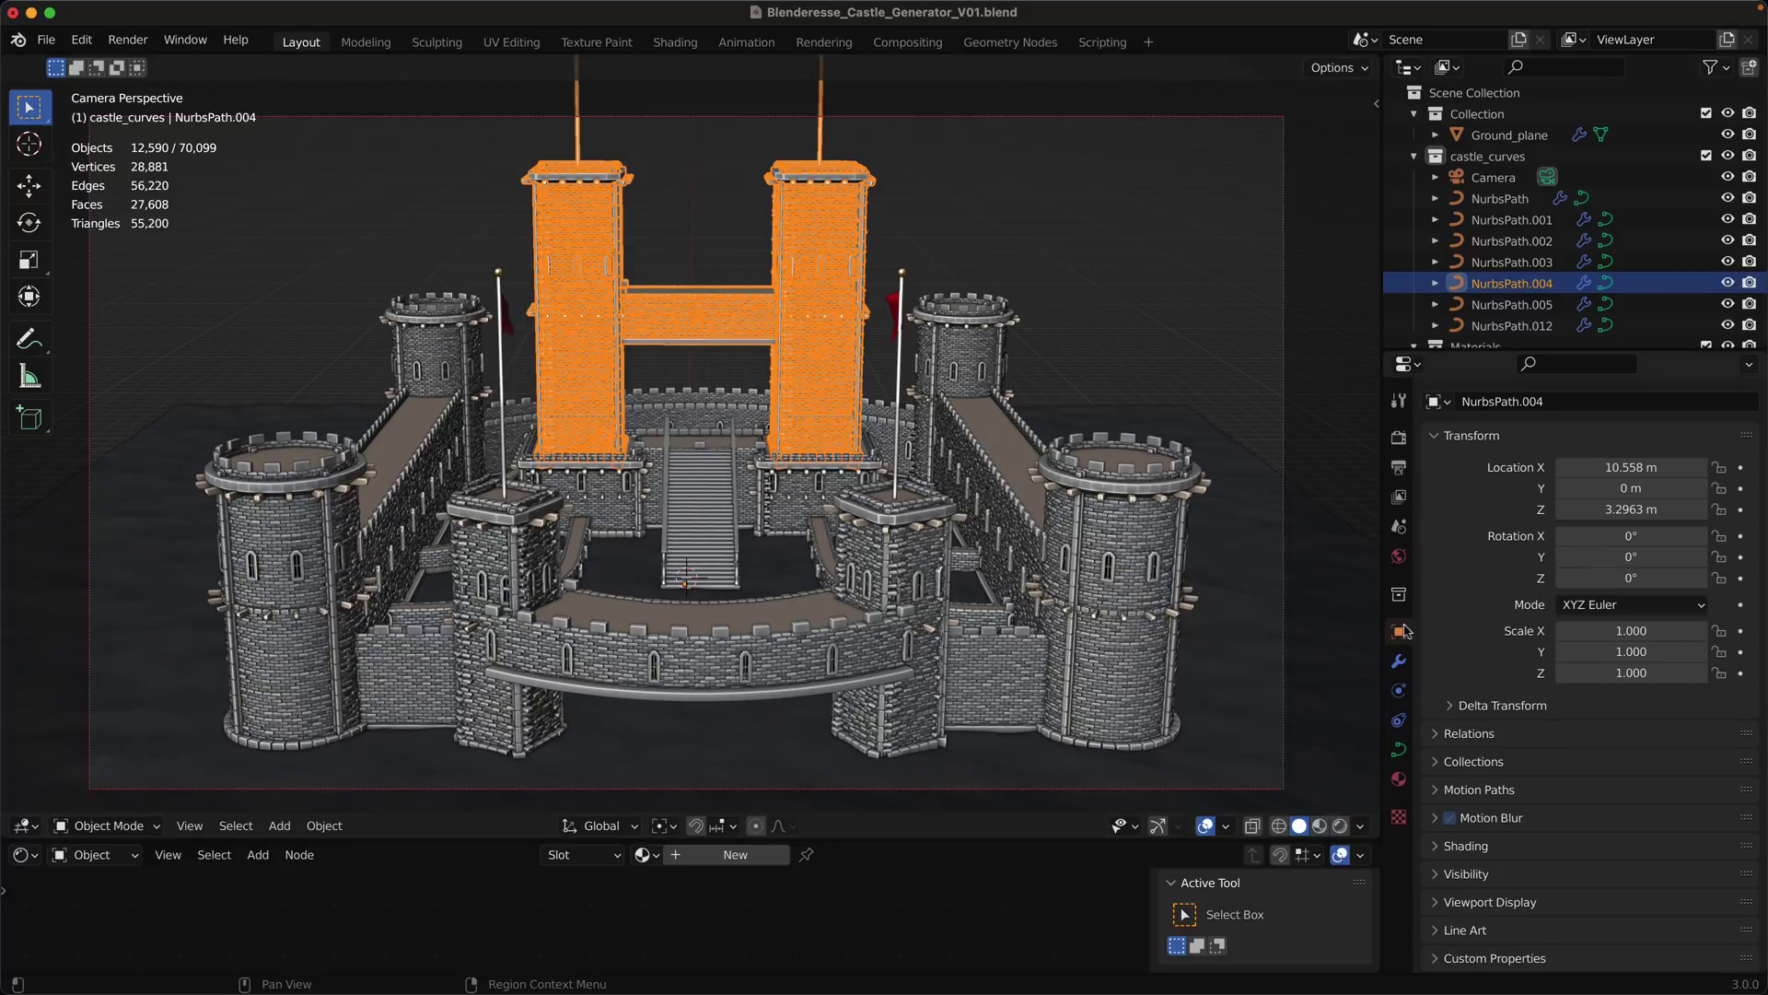
{"action": "left_click", "coordinate": [1398, 662]}
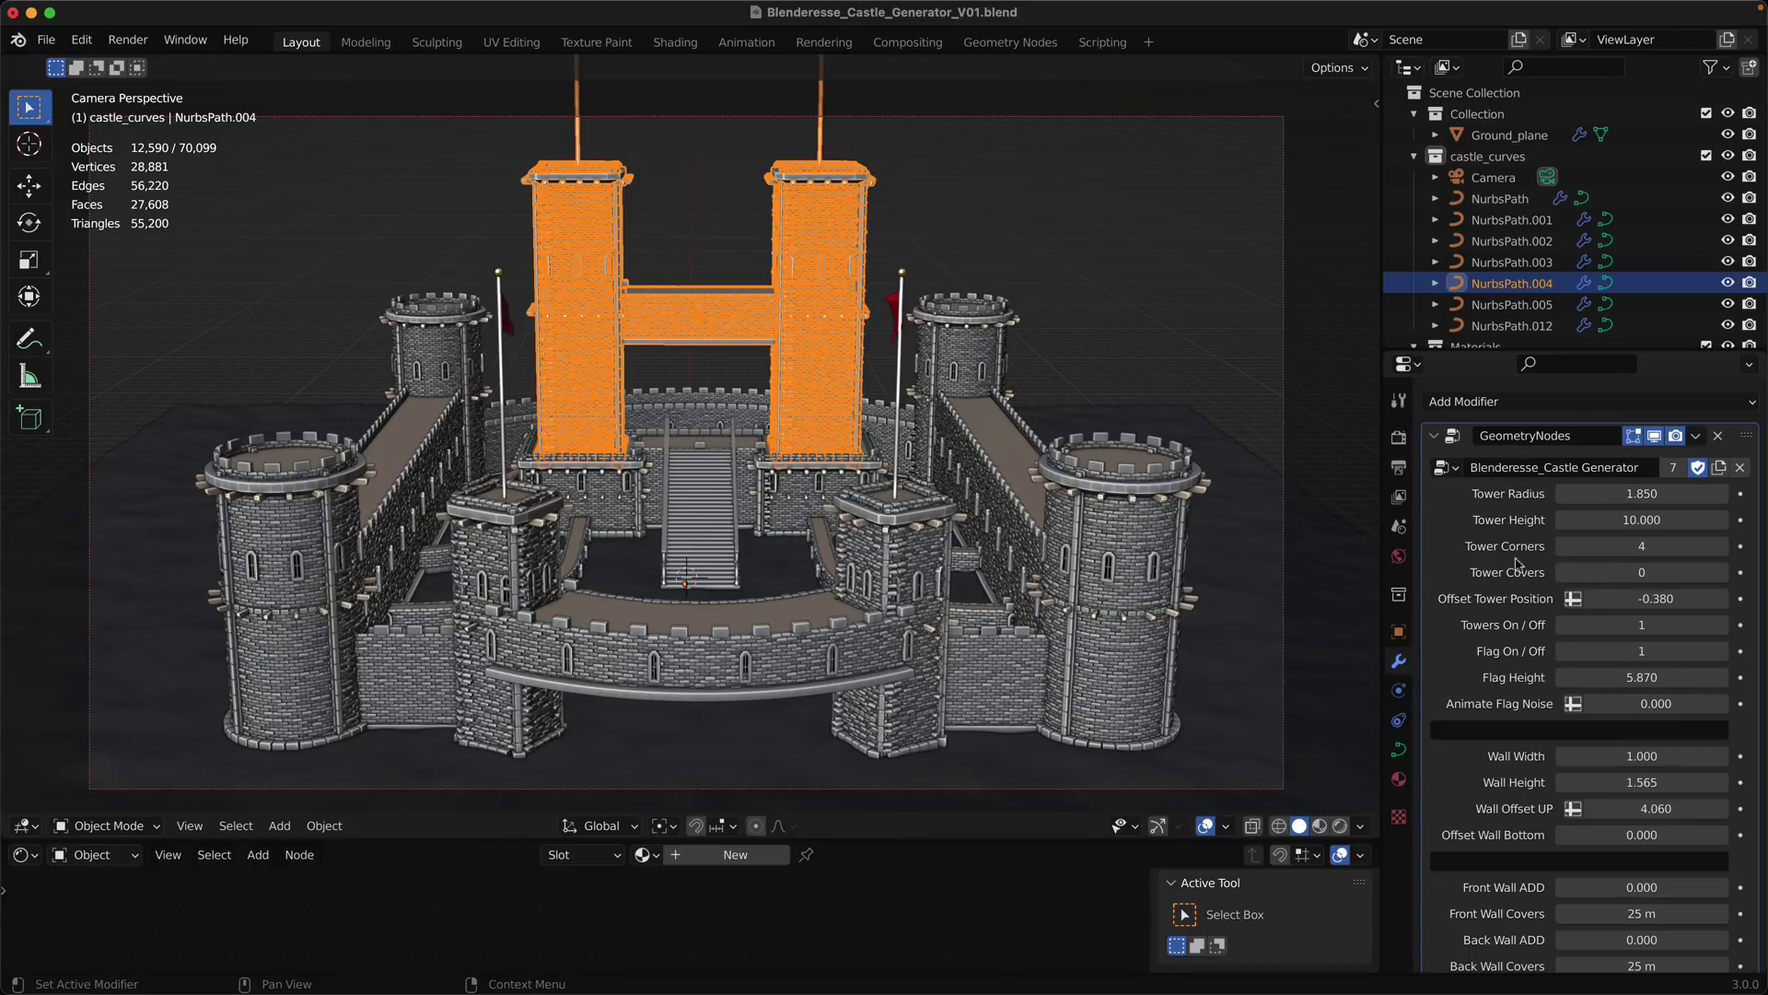
{"action": "mouse_move", "coordinate": [1592, 498]}
{"action": "left_mouse_down"}
{"action": "mouse_move", "coordinate": [1658, 497]}
{"action": "mouse_move", "coordinate": [1592, 498]}
{"action": "left_mouse_up"}
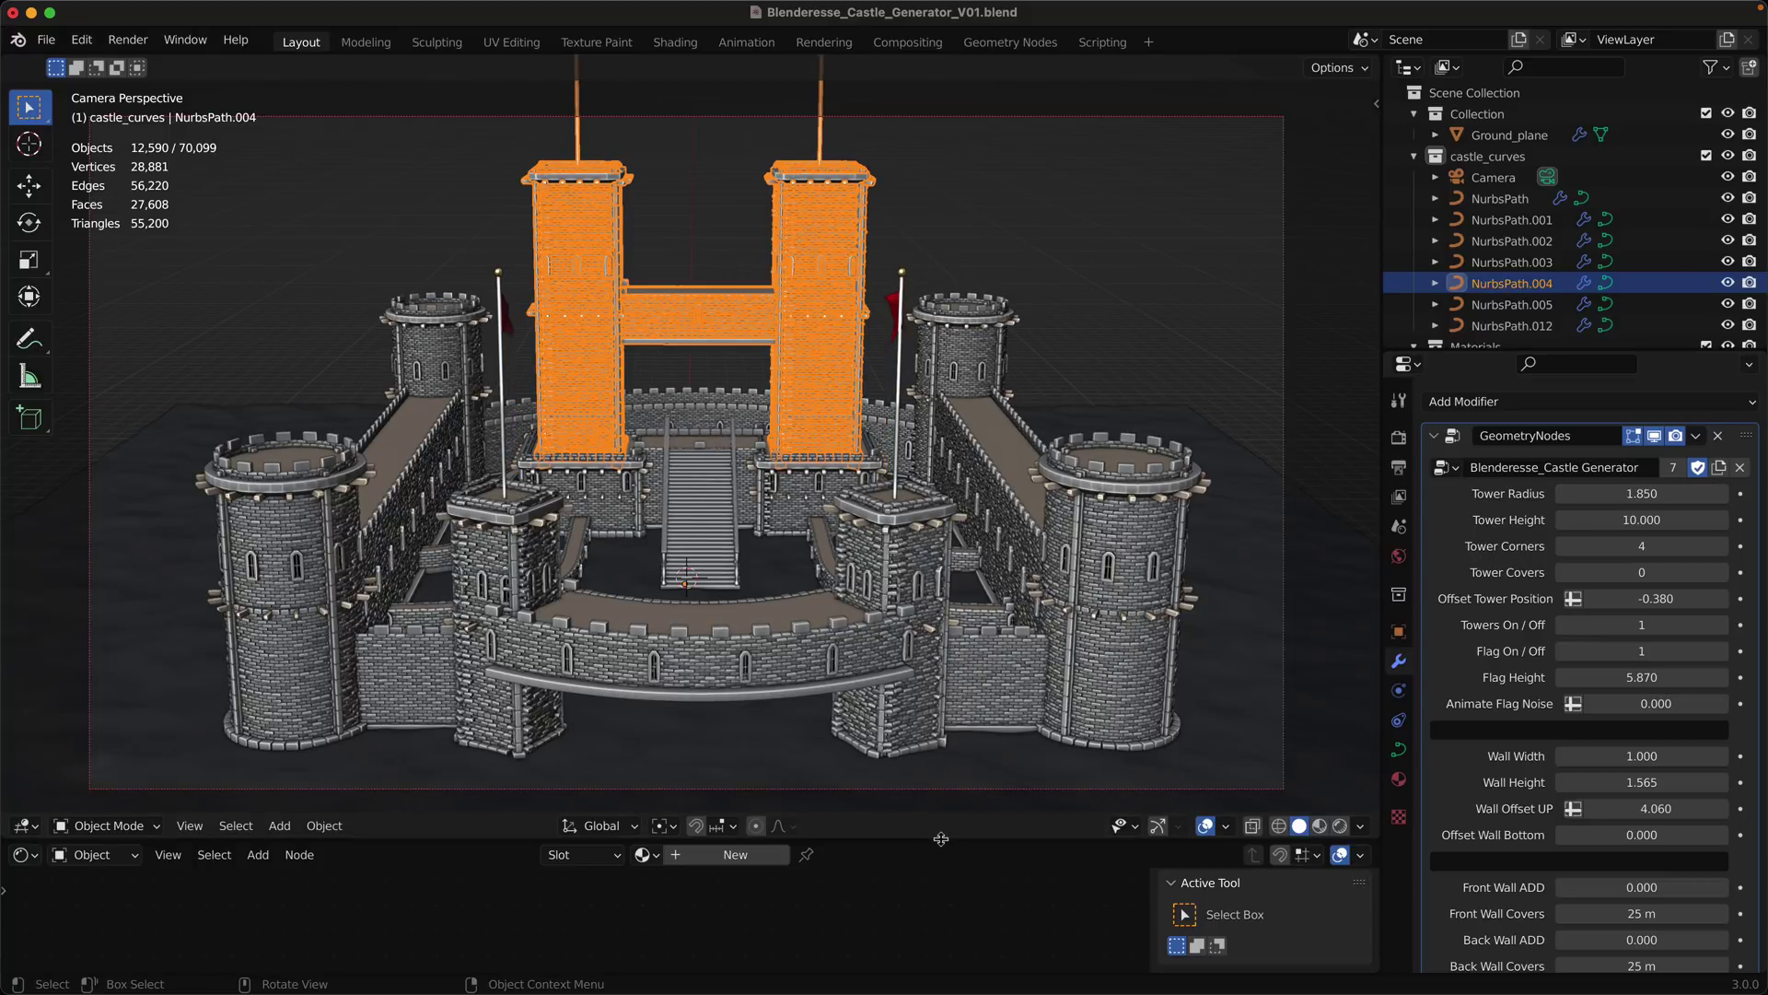
{"action": "left_click_drag", "start_coordinate": [941, 839], "coordinate": [919, 405]}
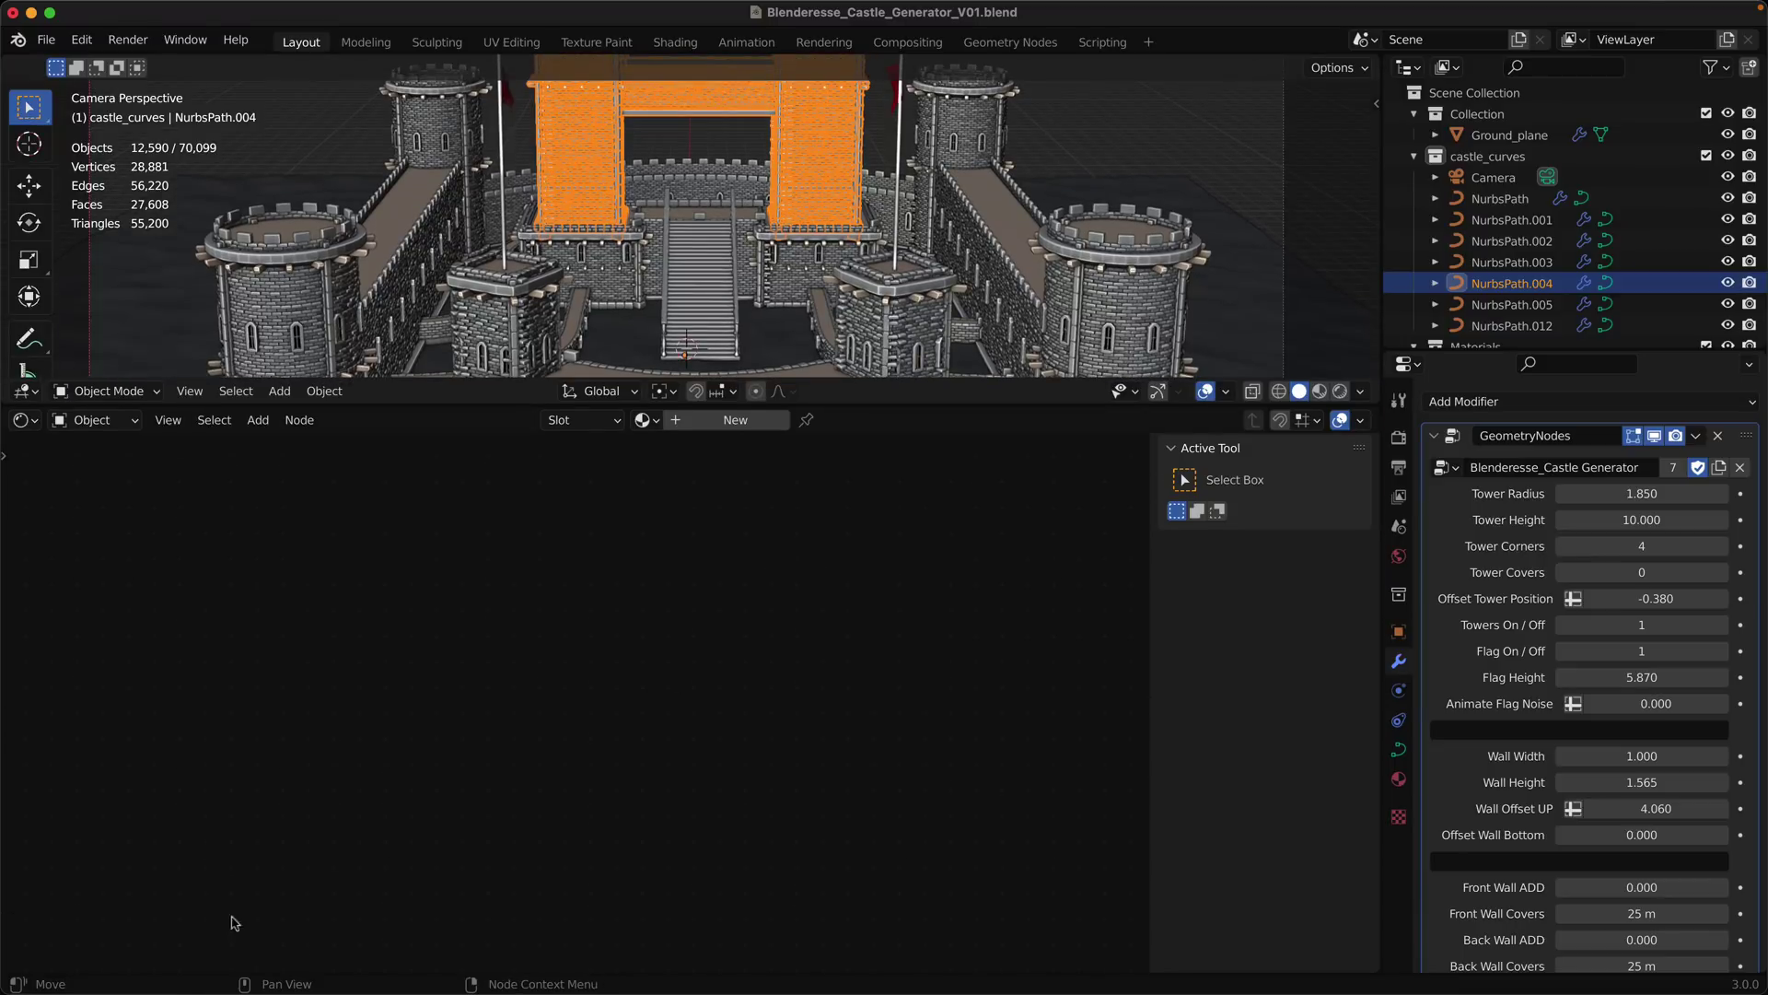
Switch the lower editor to Geometry Node Editor, then zoom out and pan across the castle node tree
{"action": "left_click", "coordinate": [25, 420]}
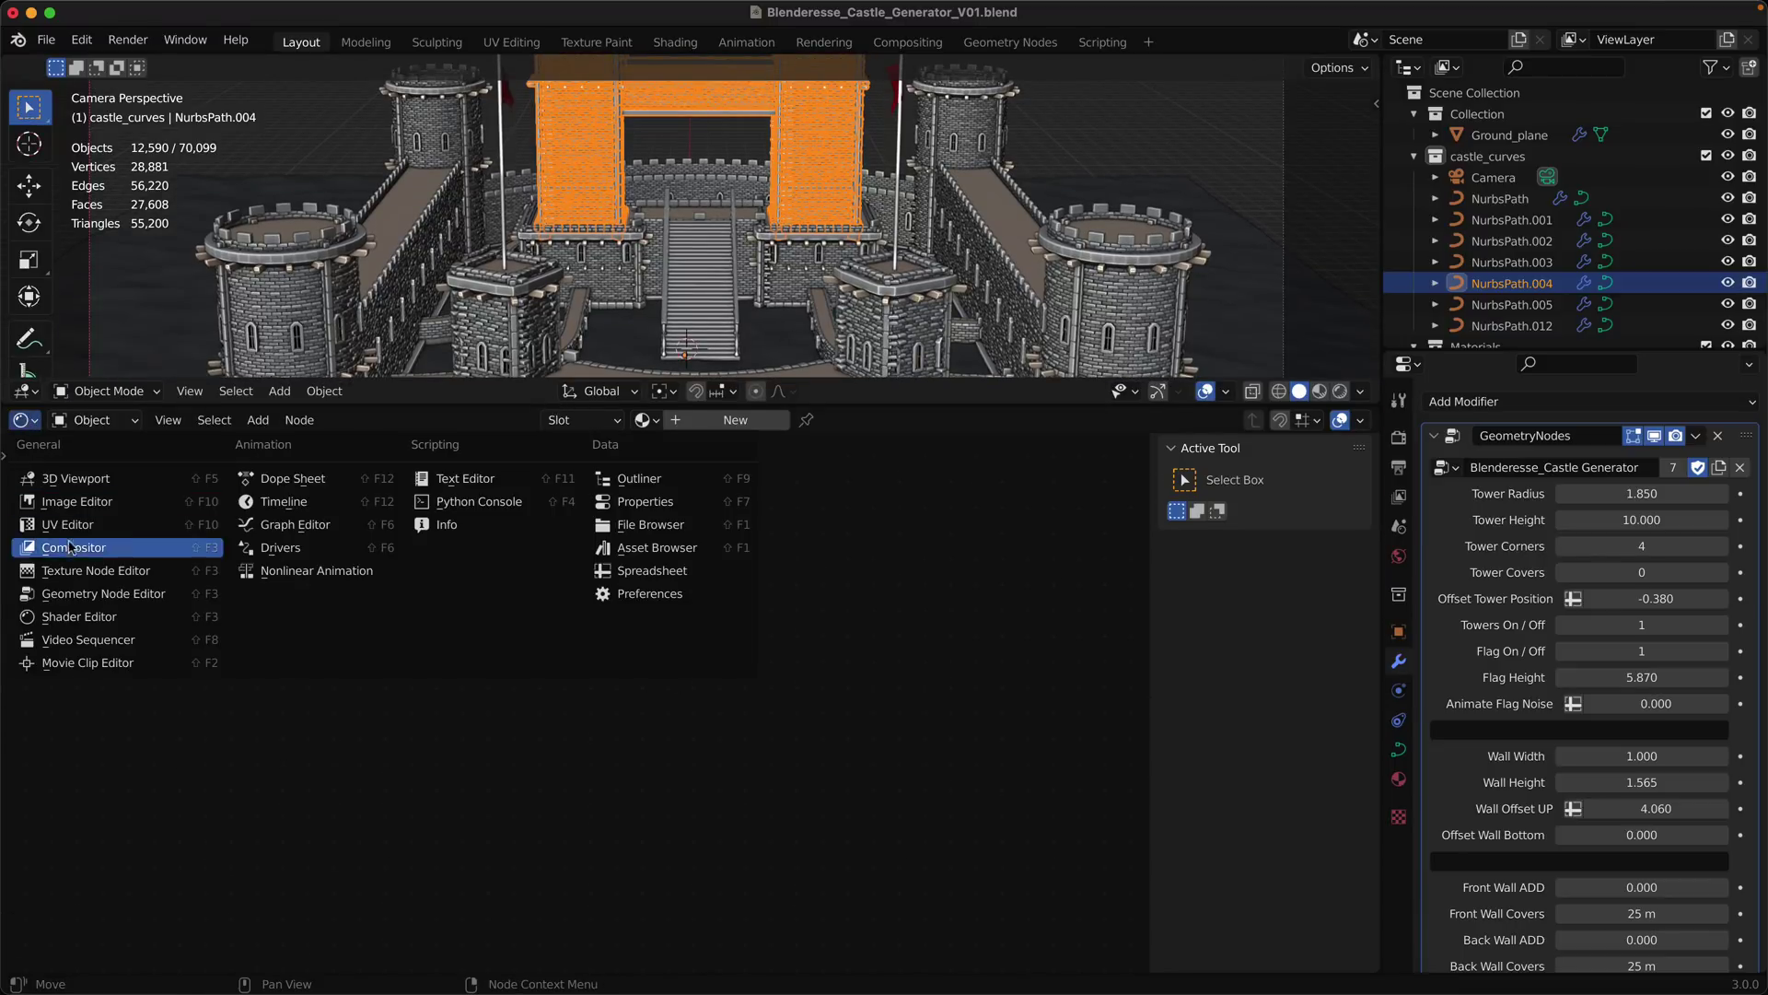
{"action": "left_click", "coordinate": [81, 593]}
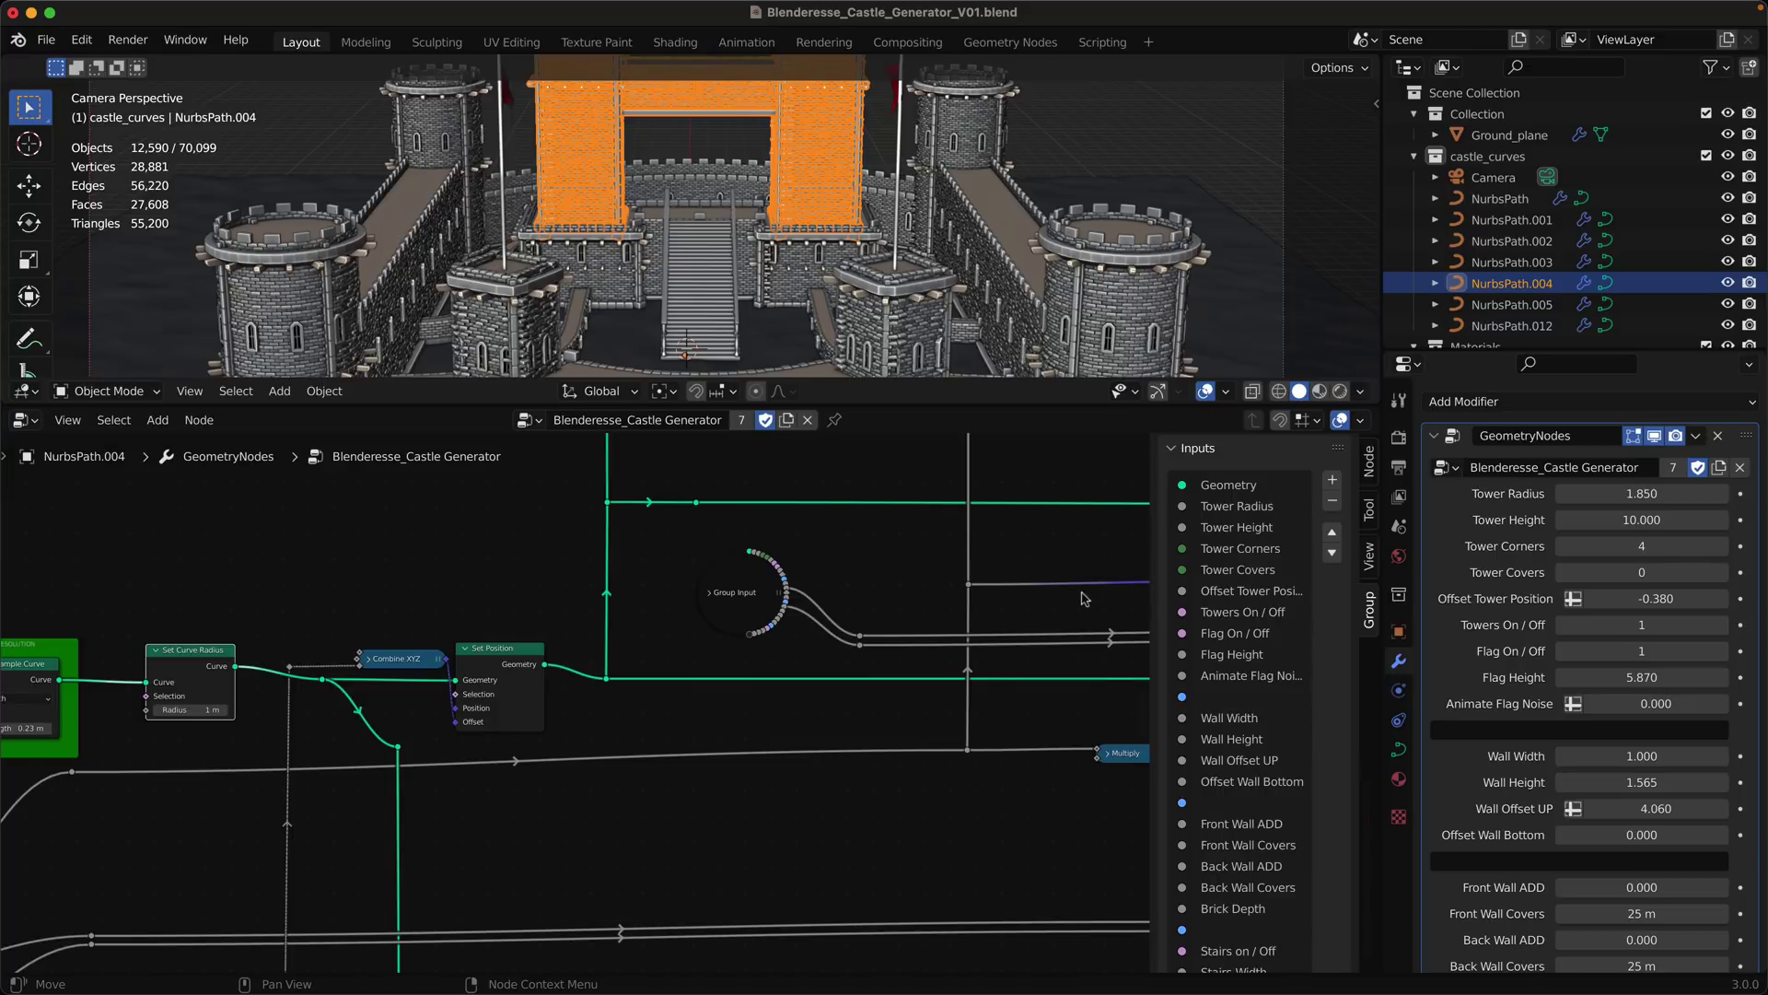
{"action": "scroll", "coordinate": [901, 623], "scroll_direction": "down", "scroll_amount": 4}
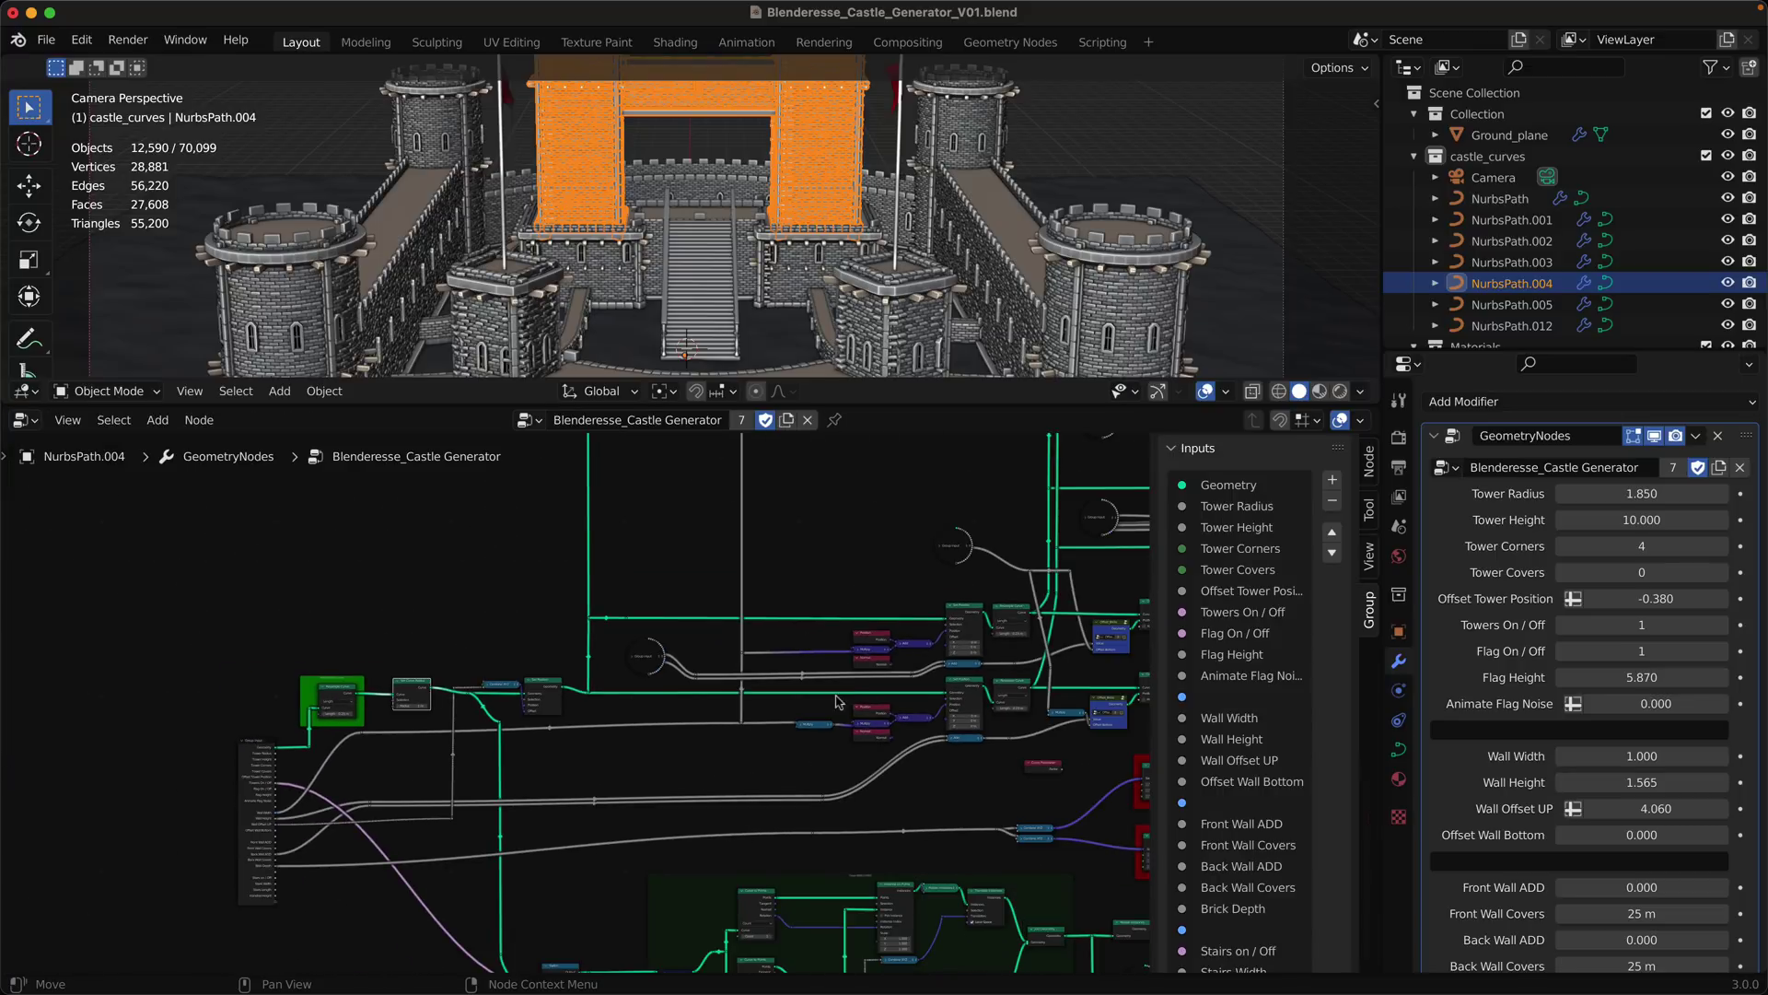
{"action": "scroll", "coordinate": [835, 700], "scroll_direction": "down", "scroll_amount": 6}
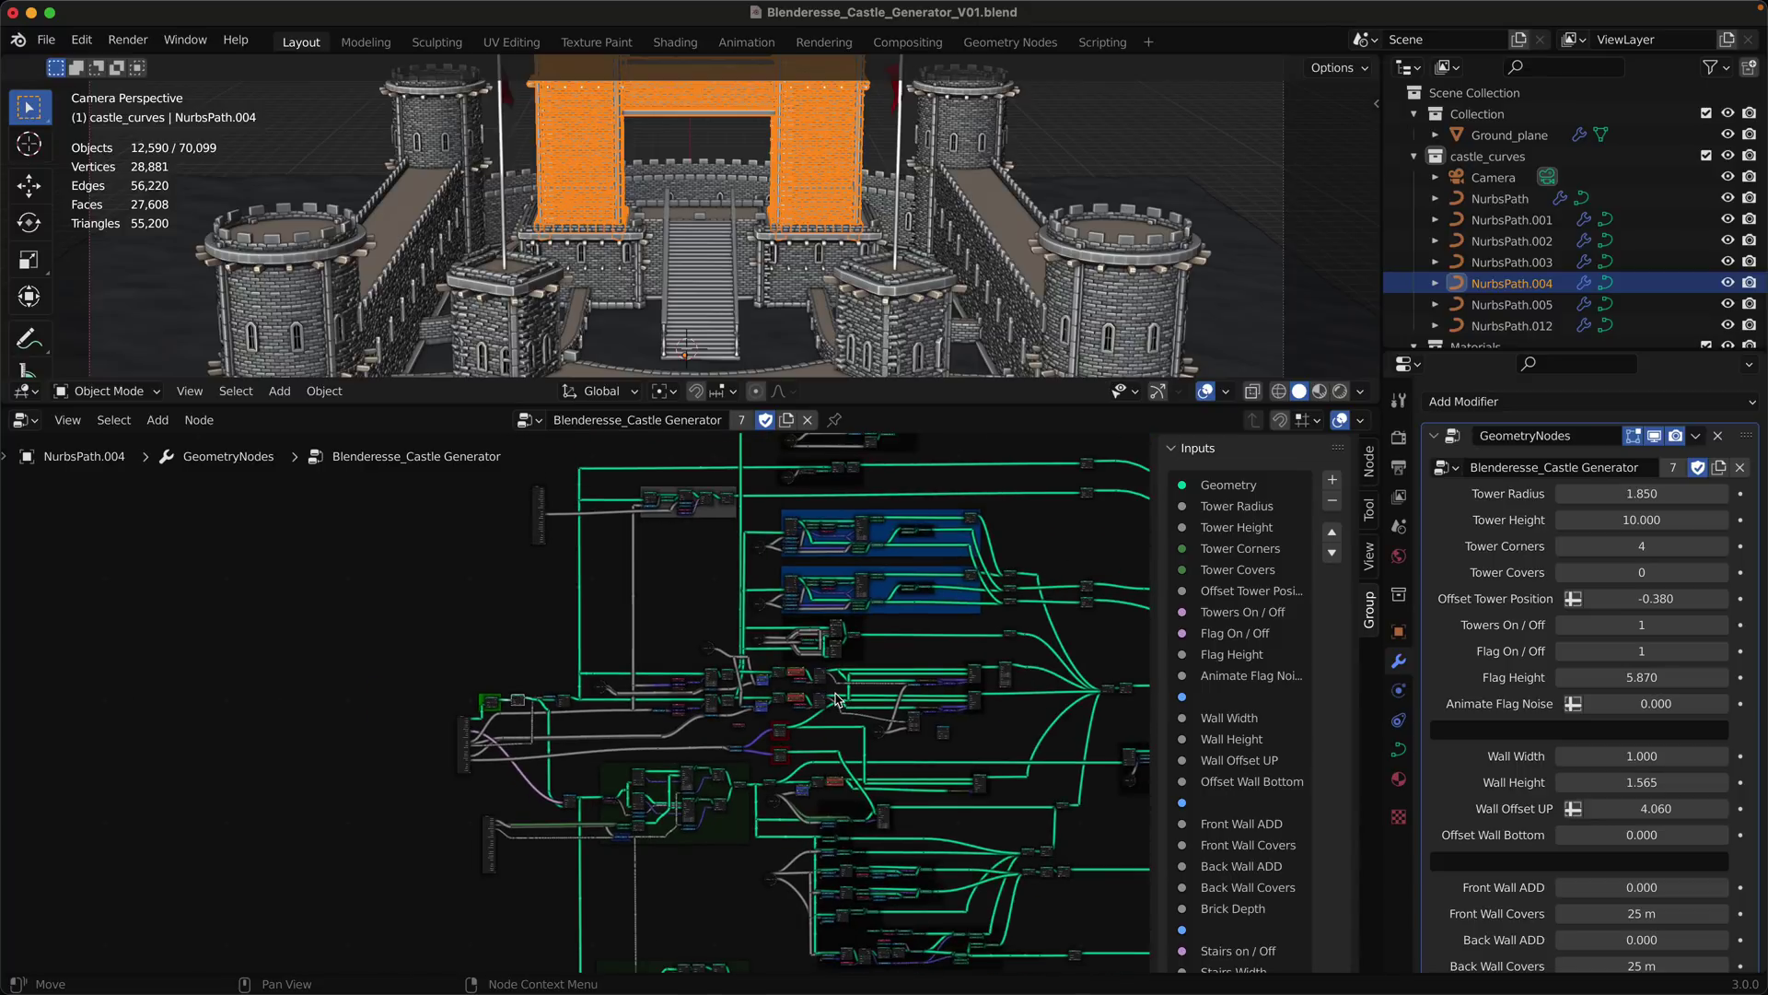
{"action": "middle_click_drag", "start_coordinate": [835, 699], "coordinate": [392, 683]}
{"action": "middle_click_drag", "start_coordinate": [604, 656], "coordinate": [645, 720]}
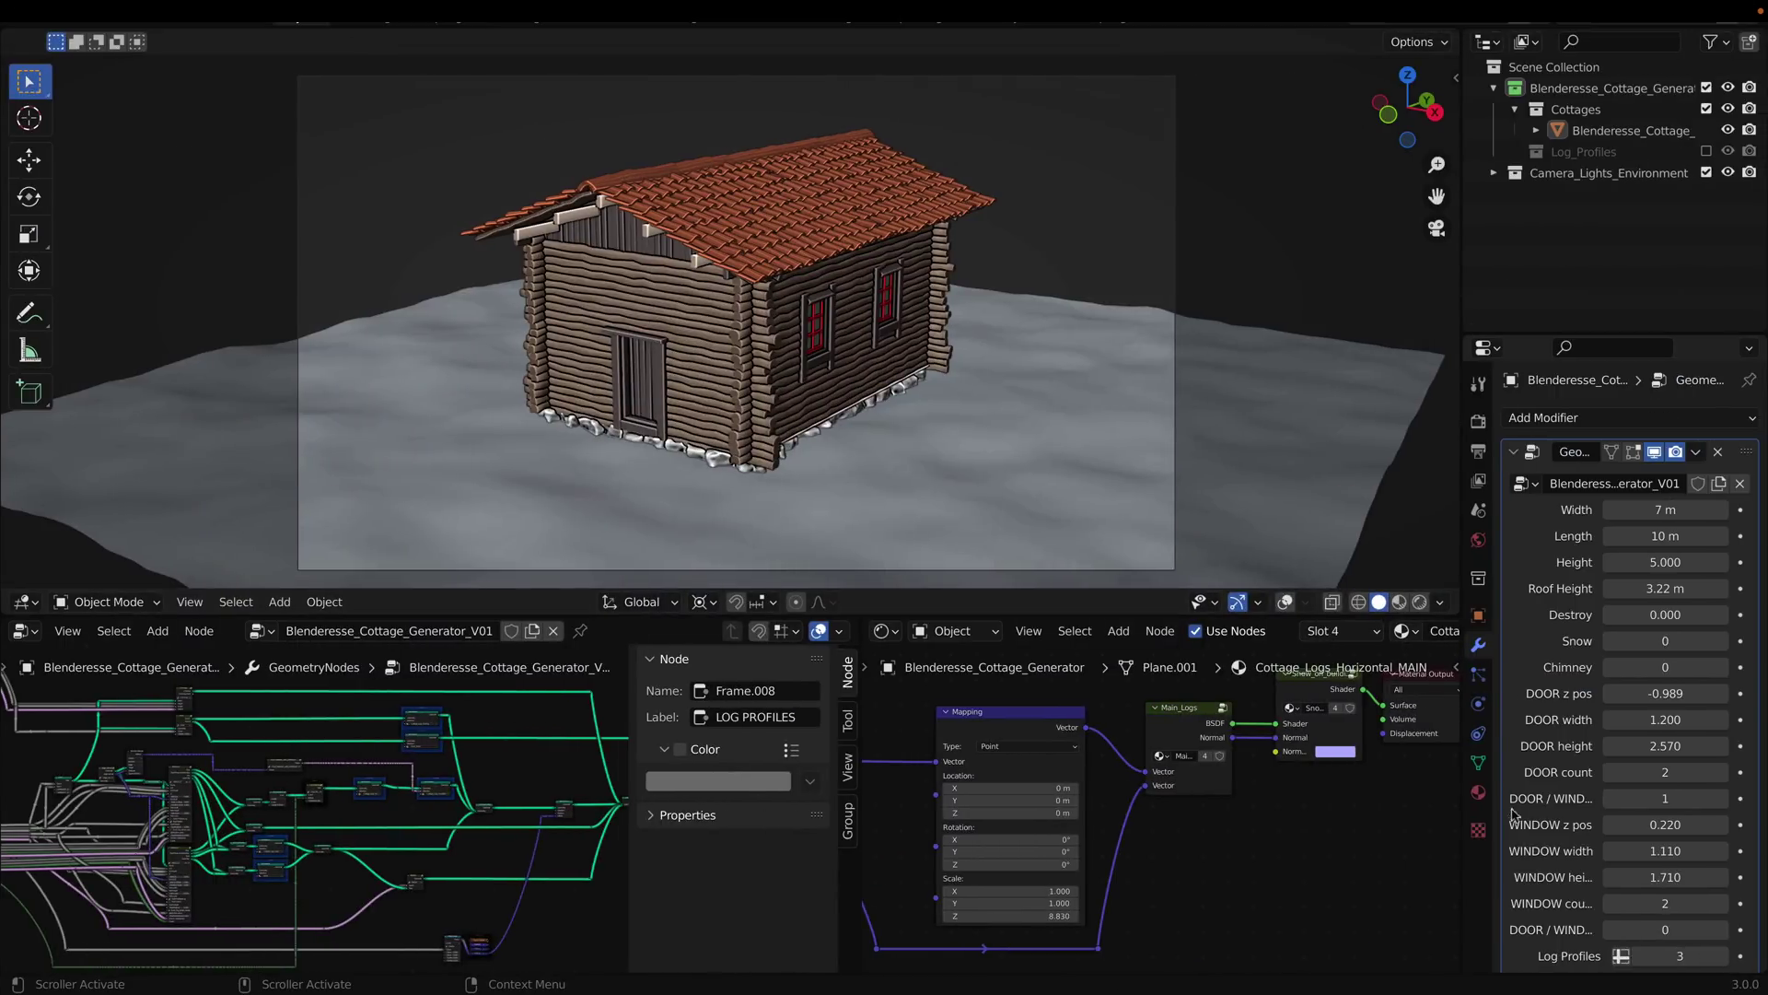
Set the cottage to Width 7.88 m, Length 19.8 m, Roof Height 5.54 m, DOOR z pos -1.069, Chimney 1
{"action": "scroll", "coordinate": [1651, 645], "scroll_direction": "down", "scroll_amount": 2}
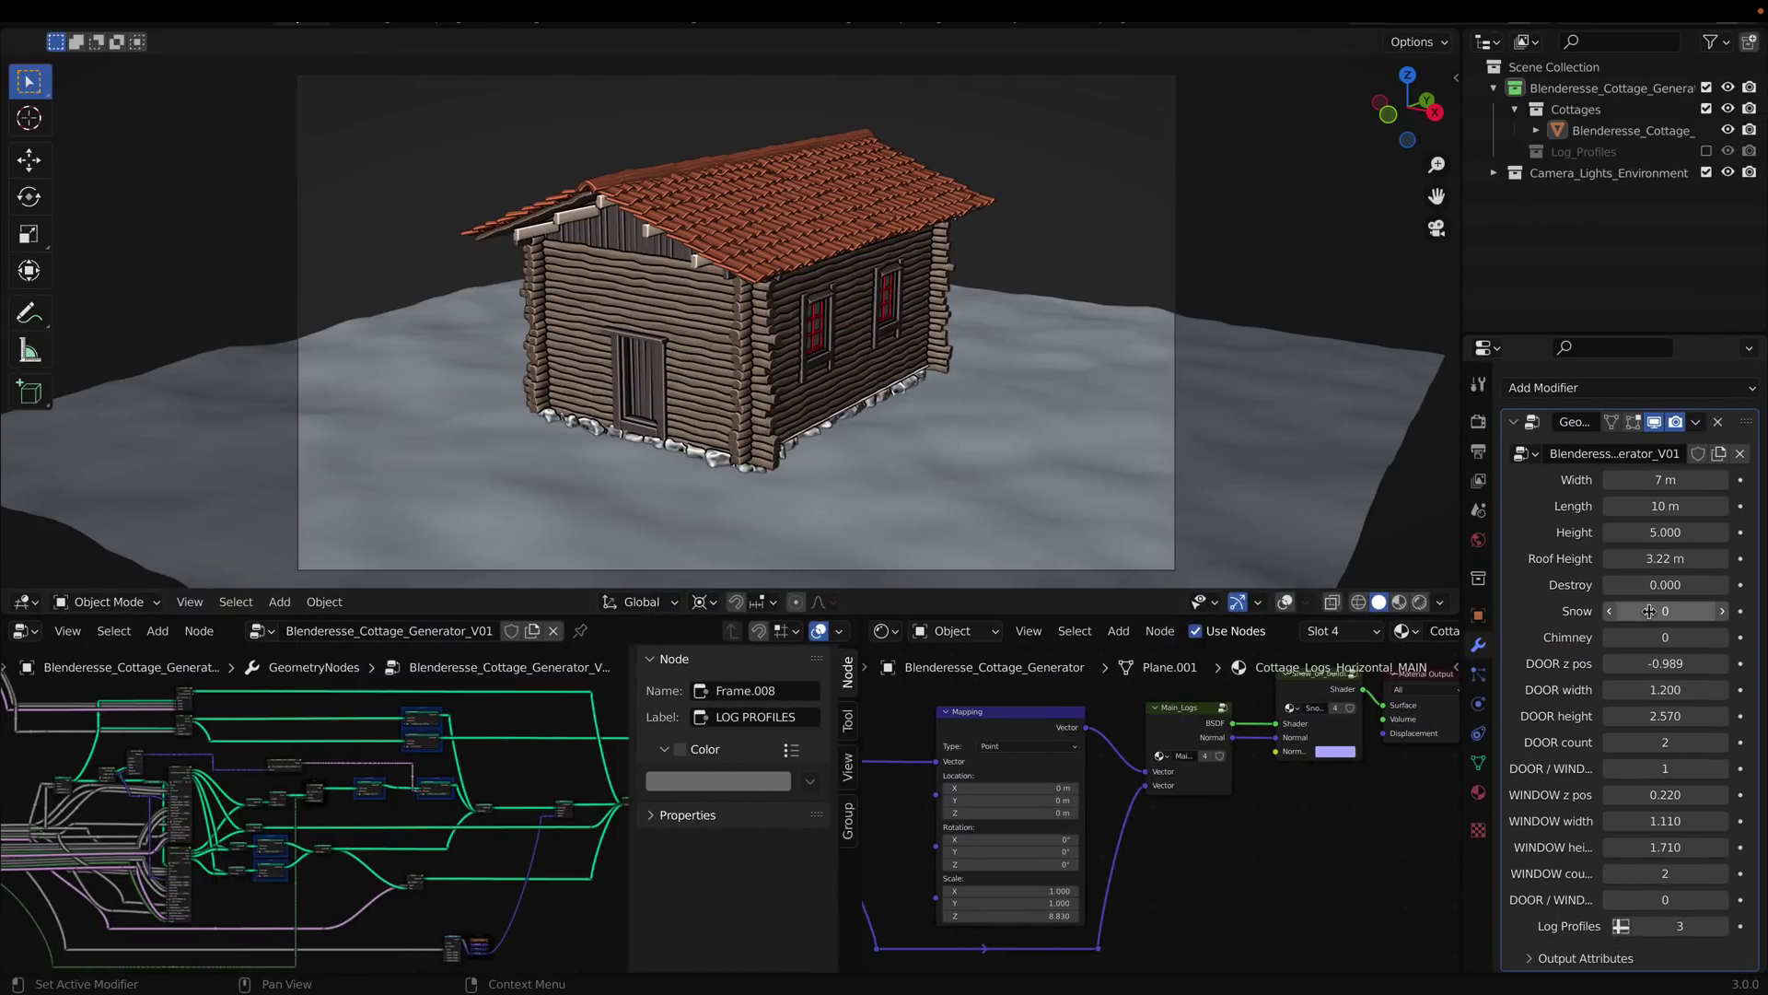
{"action": "left_click_drag", "start_coordinate": [1651, 617], "coordinate": [1661, 622]}
{"action": "mouse_move", "coordinate": [1663, 663]}
{"action": "left_mouse_down"}
{"action": "mouse_move", "coordinate": [1686, 664]}
{"action": "mouse_move", "coordinate": [1658, 663]}
{"action": "left_mouse_up"}
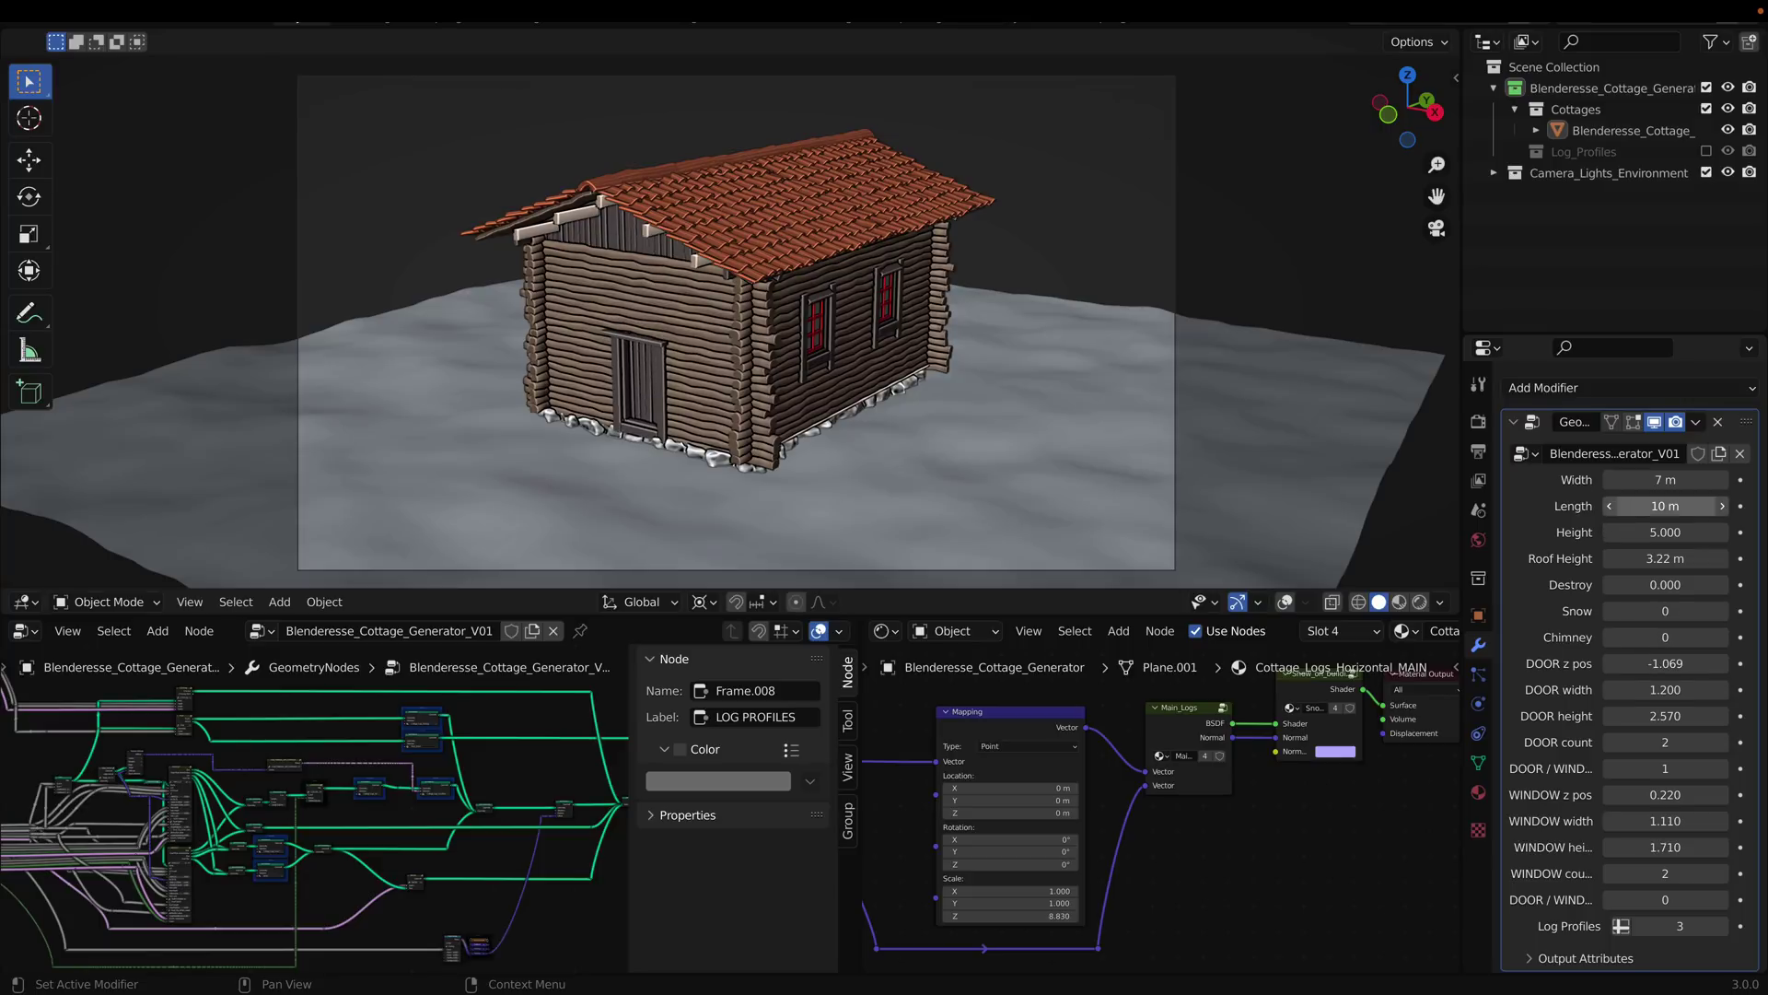
{"action": "left_click_drag", "start_coordinate": [1633, 512], "coordinate": [1654, 480]}
{"action": "left_click_drag", "start_coordinate": [1626, 558], "coordinate": [1671, 558]}
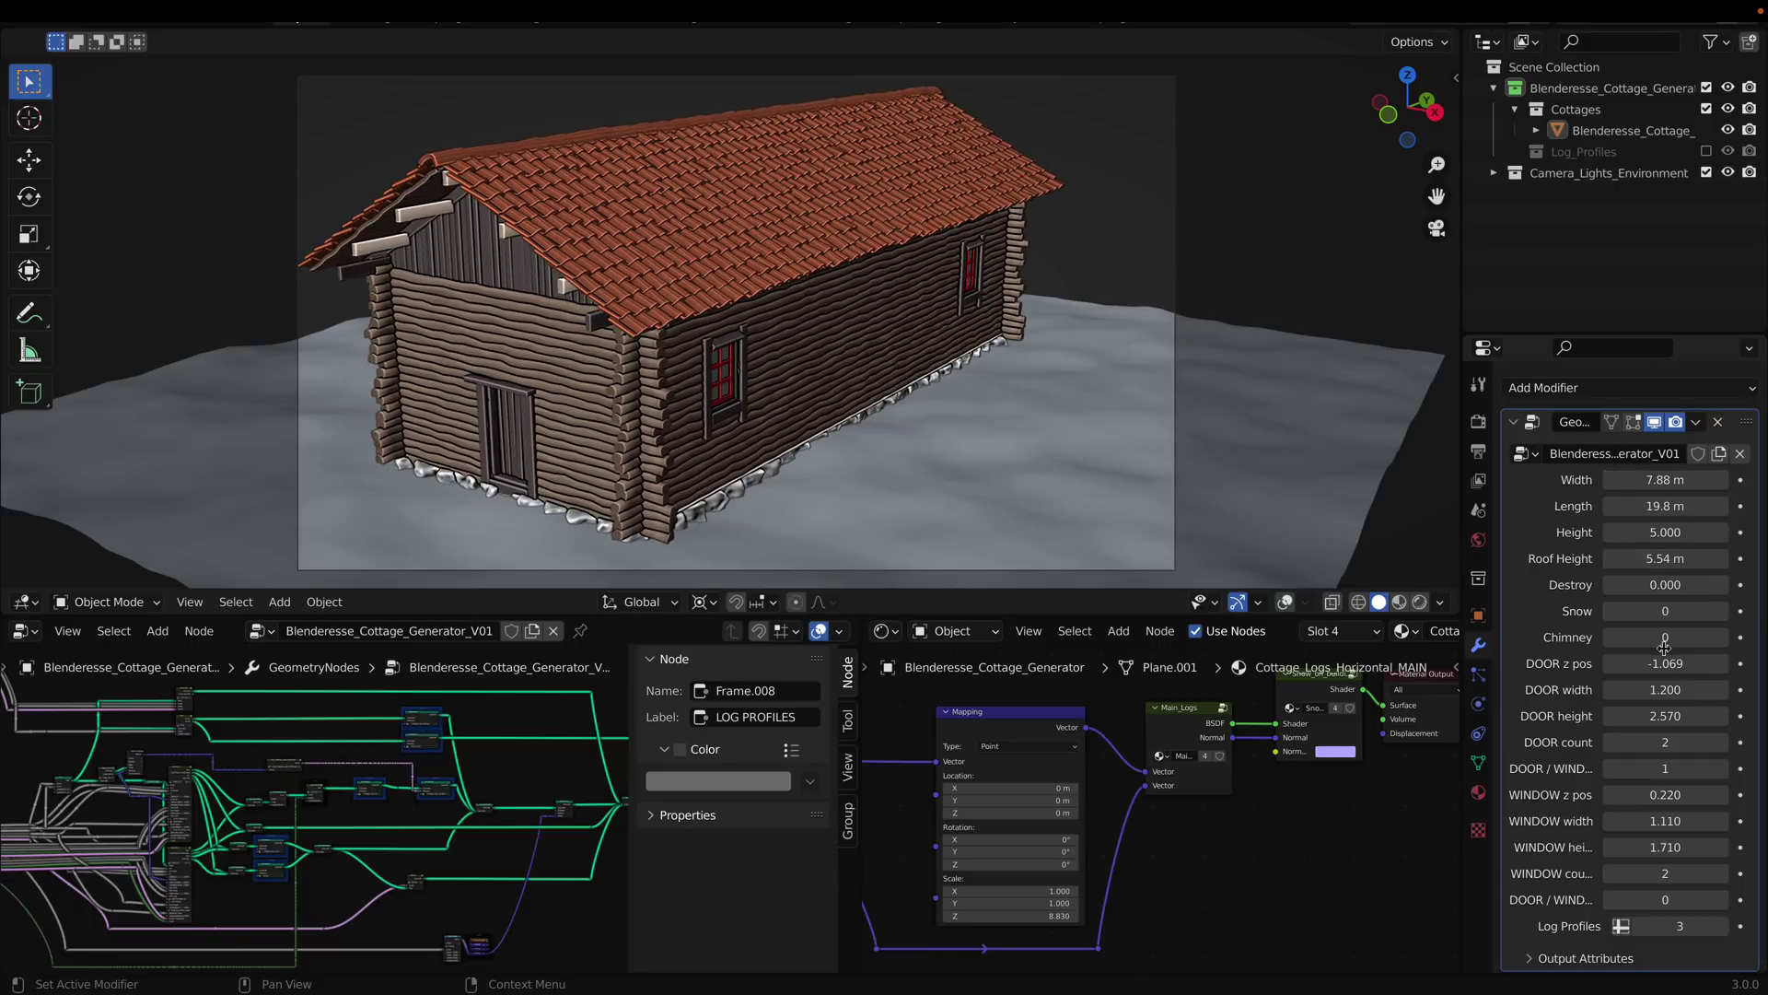
{"action": "left_click_drag", "start_coordinate": [1664, 645], "coordinate": [1660, 642]}
Orbit the viewport to look down along the cottage roof
{"action": "right_click", "coordinate": [635, 367]}
{"action": "mouse_move", "coordinate": [645, 421]}
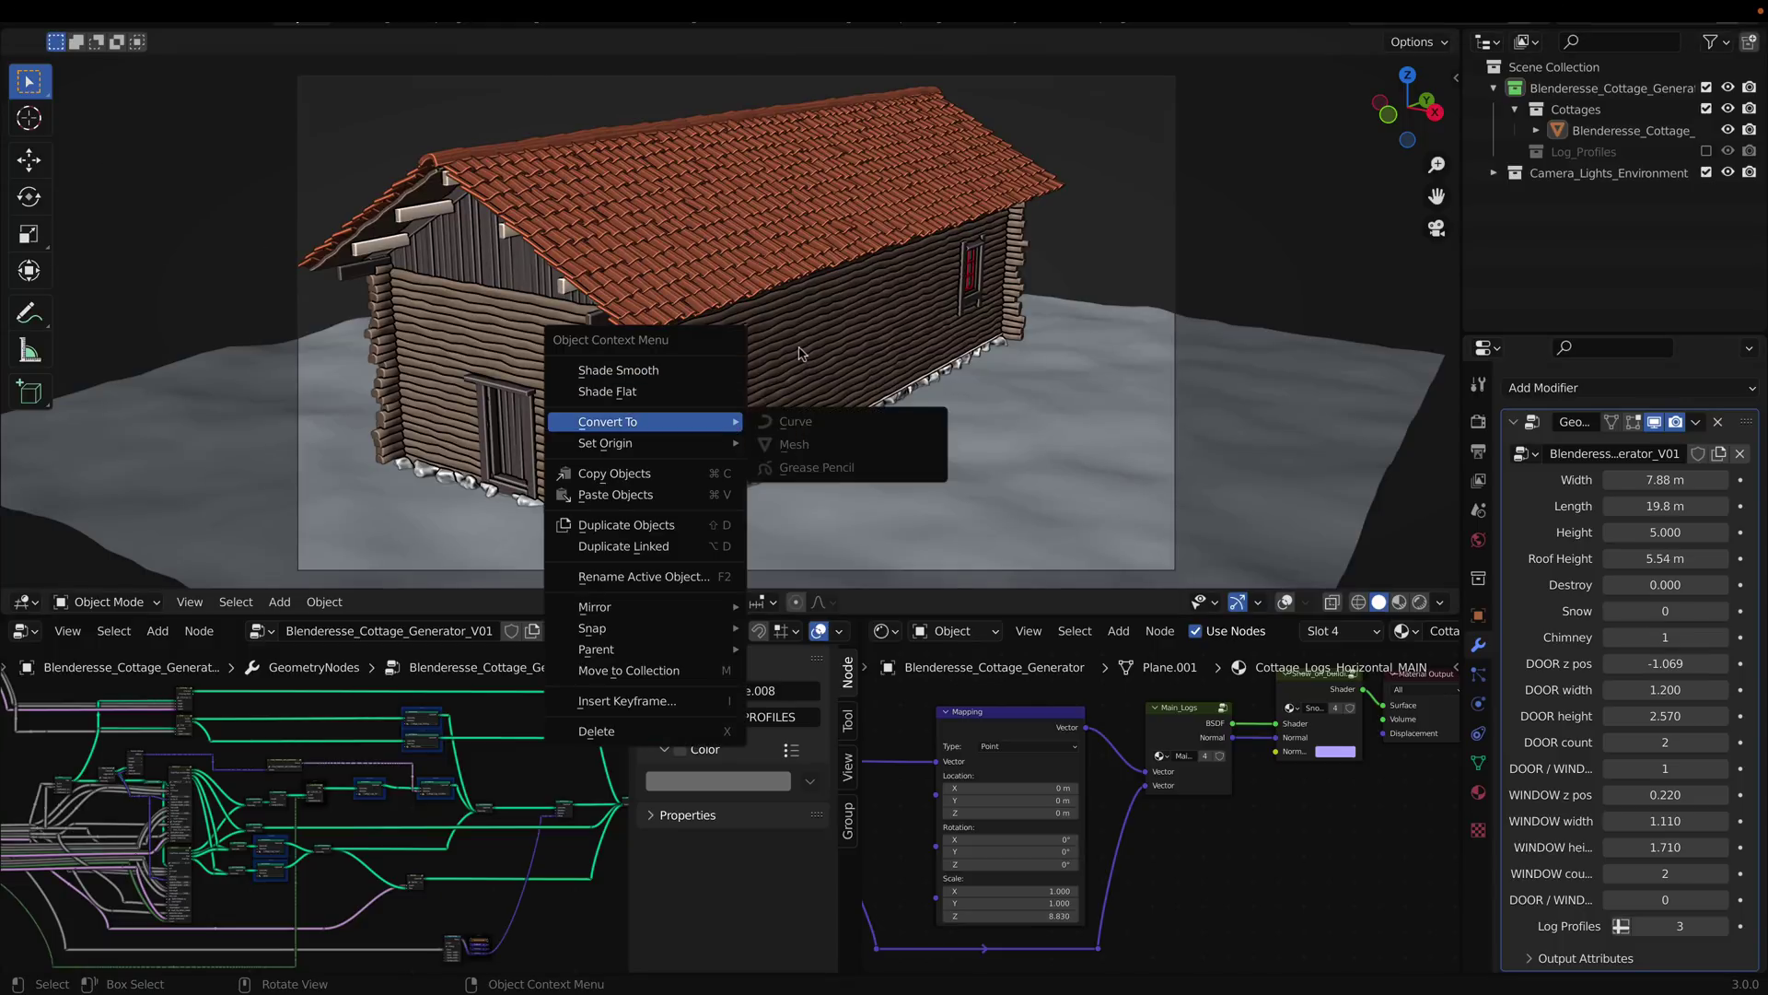
{"action": "left_click", "coordinate": [884, 324]}
{"action": "middle_click_drag", "start_coordinate": [885, 324], "coordinate": [984, 390]}
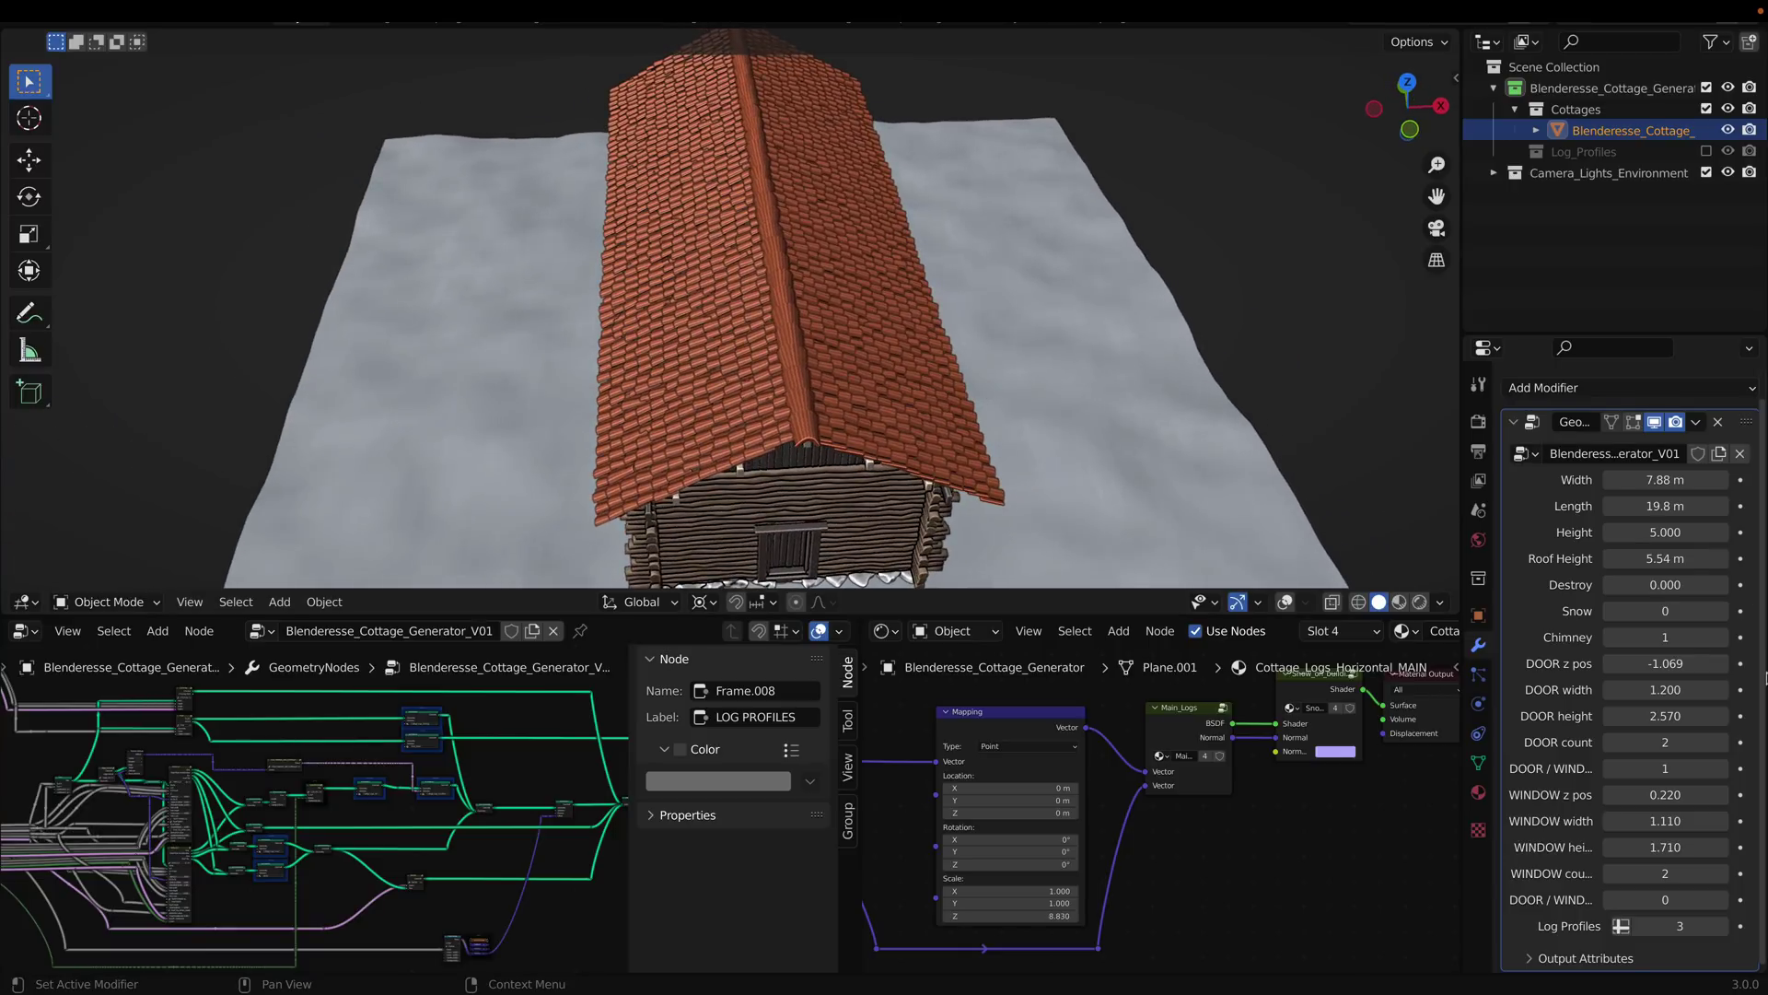
Keep Chimney at 1 and lower Log Profiles from 3 to 1
{"action": "left_click", "coordinate": [1708, 639]}
{"action": "left_click", "coordinate": [1713, 638]}
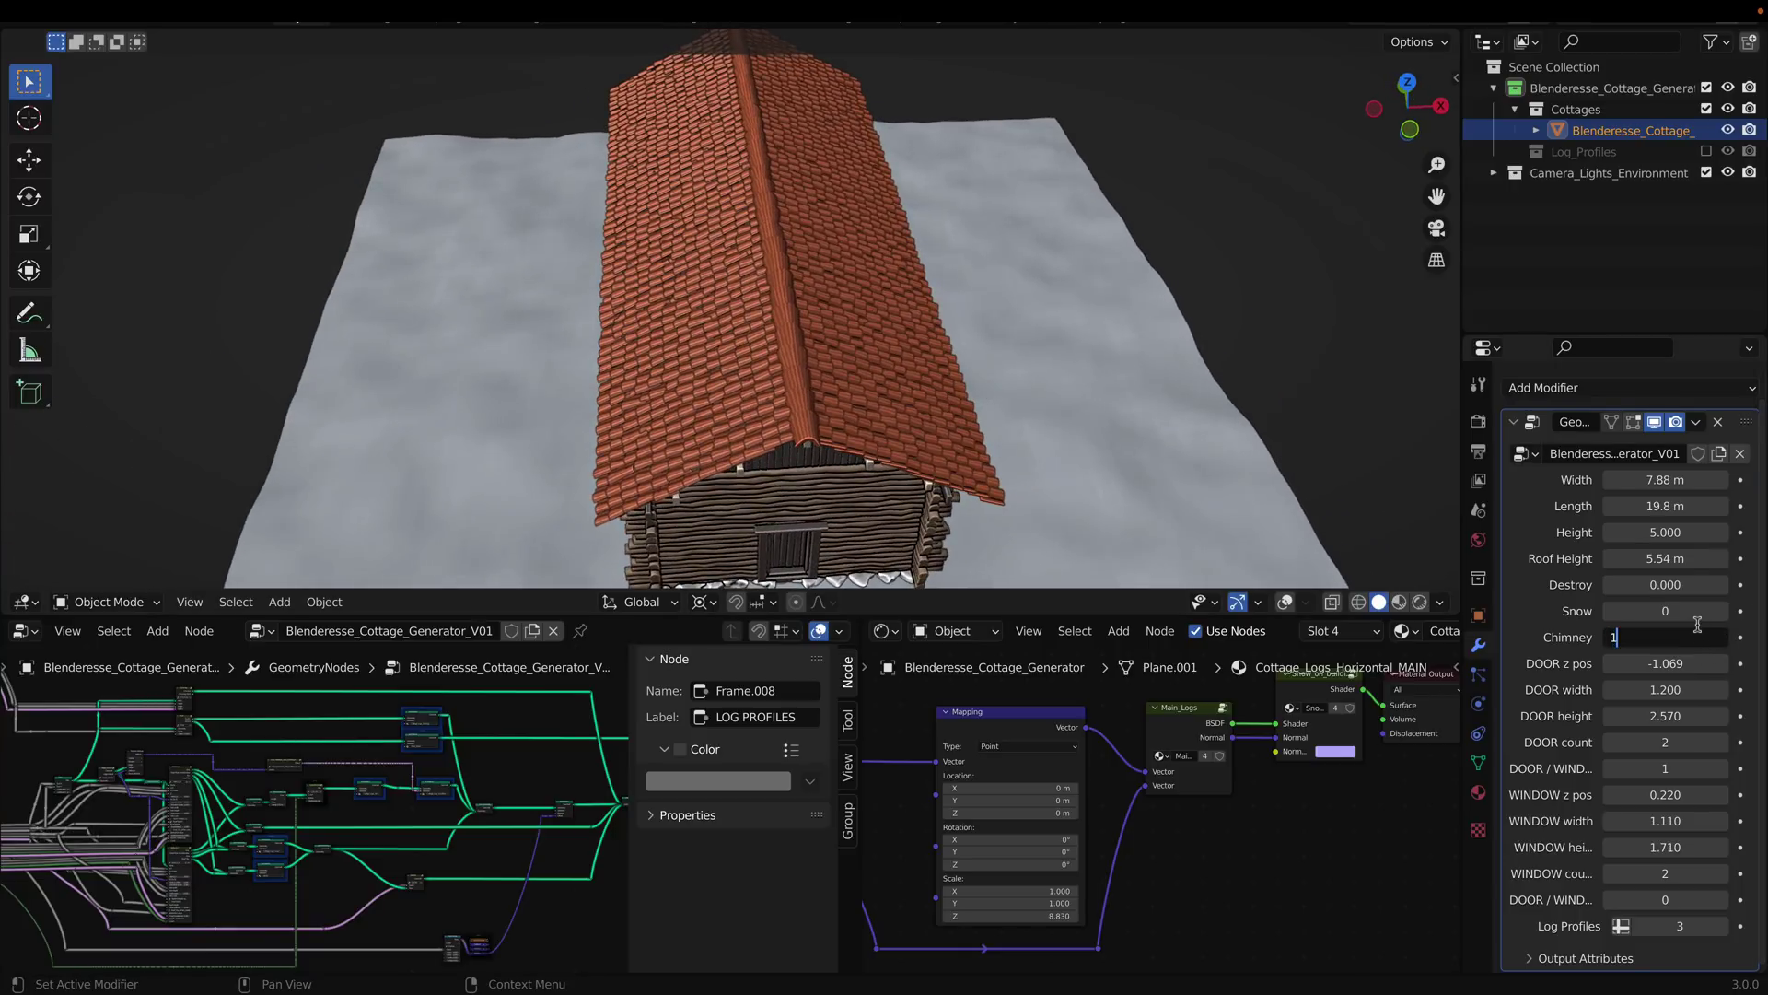
{"action": "key", "text": "Return"}
{"action": "left_click", "coordinate": [1715, 638]}
{"action": "left_click", "coordinate": [1675, 932]}
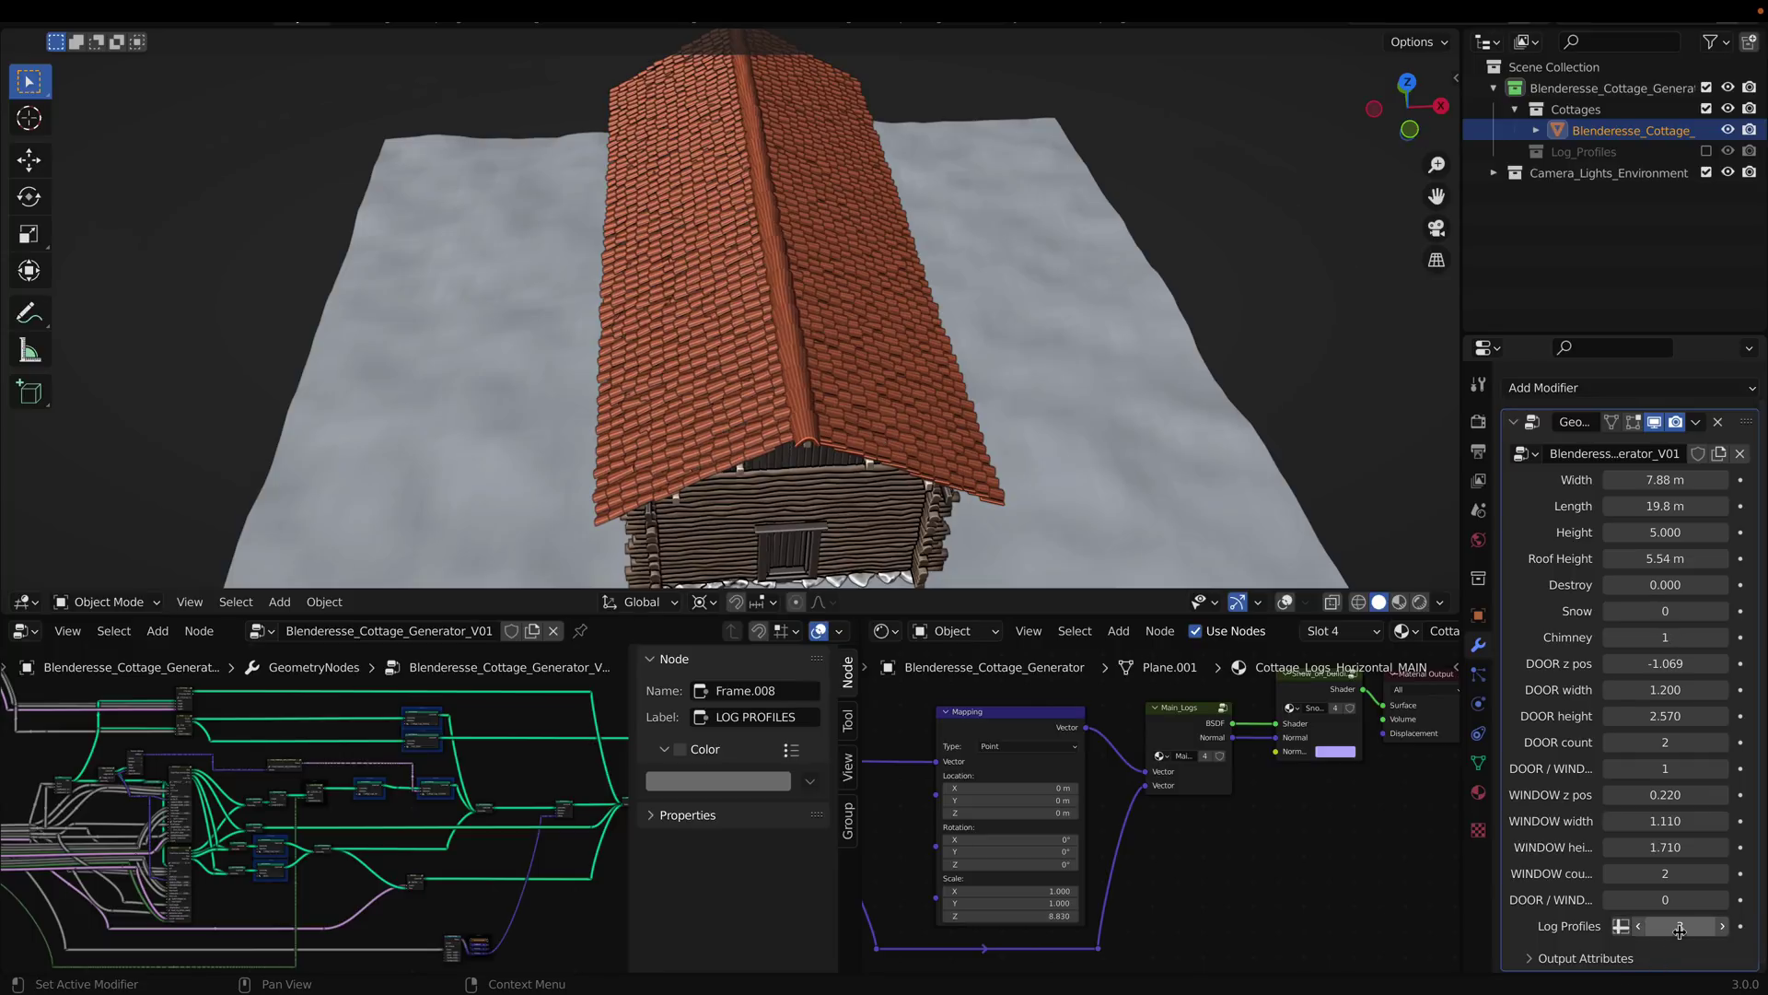
{"action": "left_click_drag", "start_coordinate": [1660, 925], "coordinate": [1639, 925]}
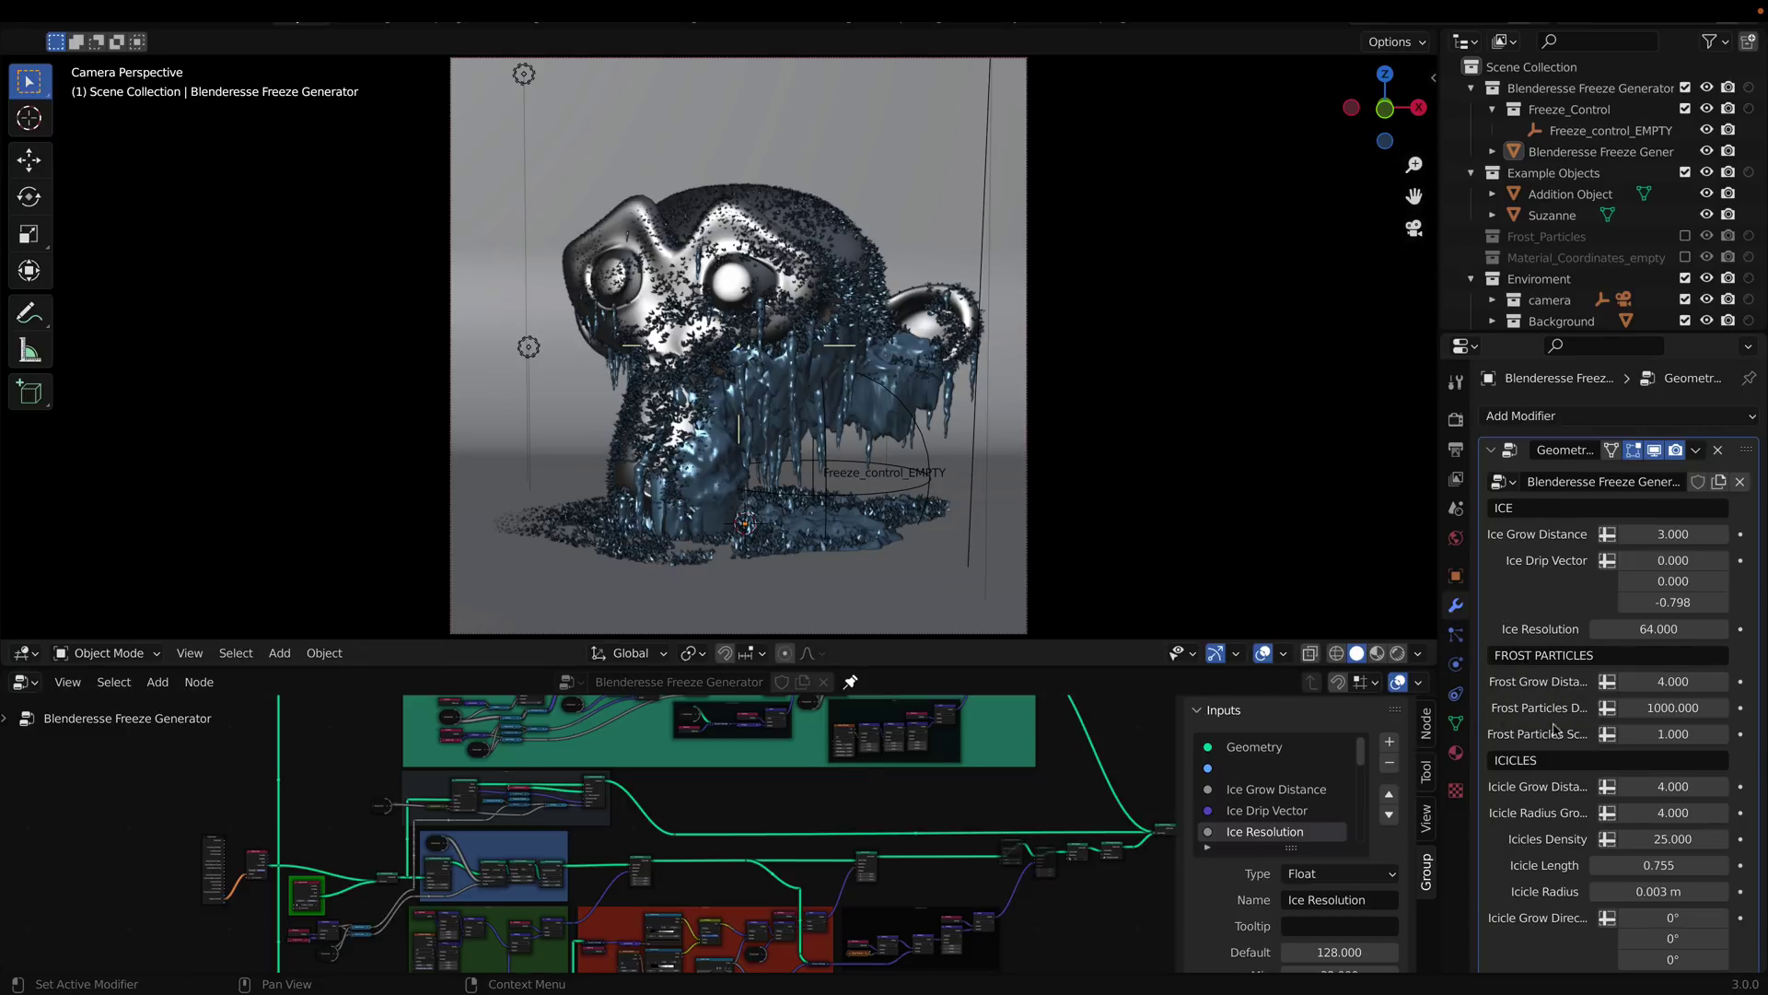
Set Icicle Length to 0.995 so Suzanne's icicles hang longer
{"action": "scroll", "coordinate": [1559, 782], "scroll_direction": "down", "scroll_amount": 3}
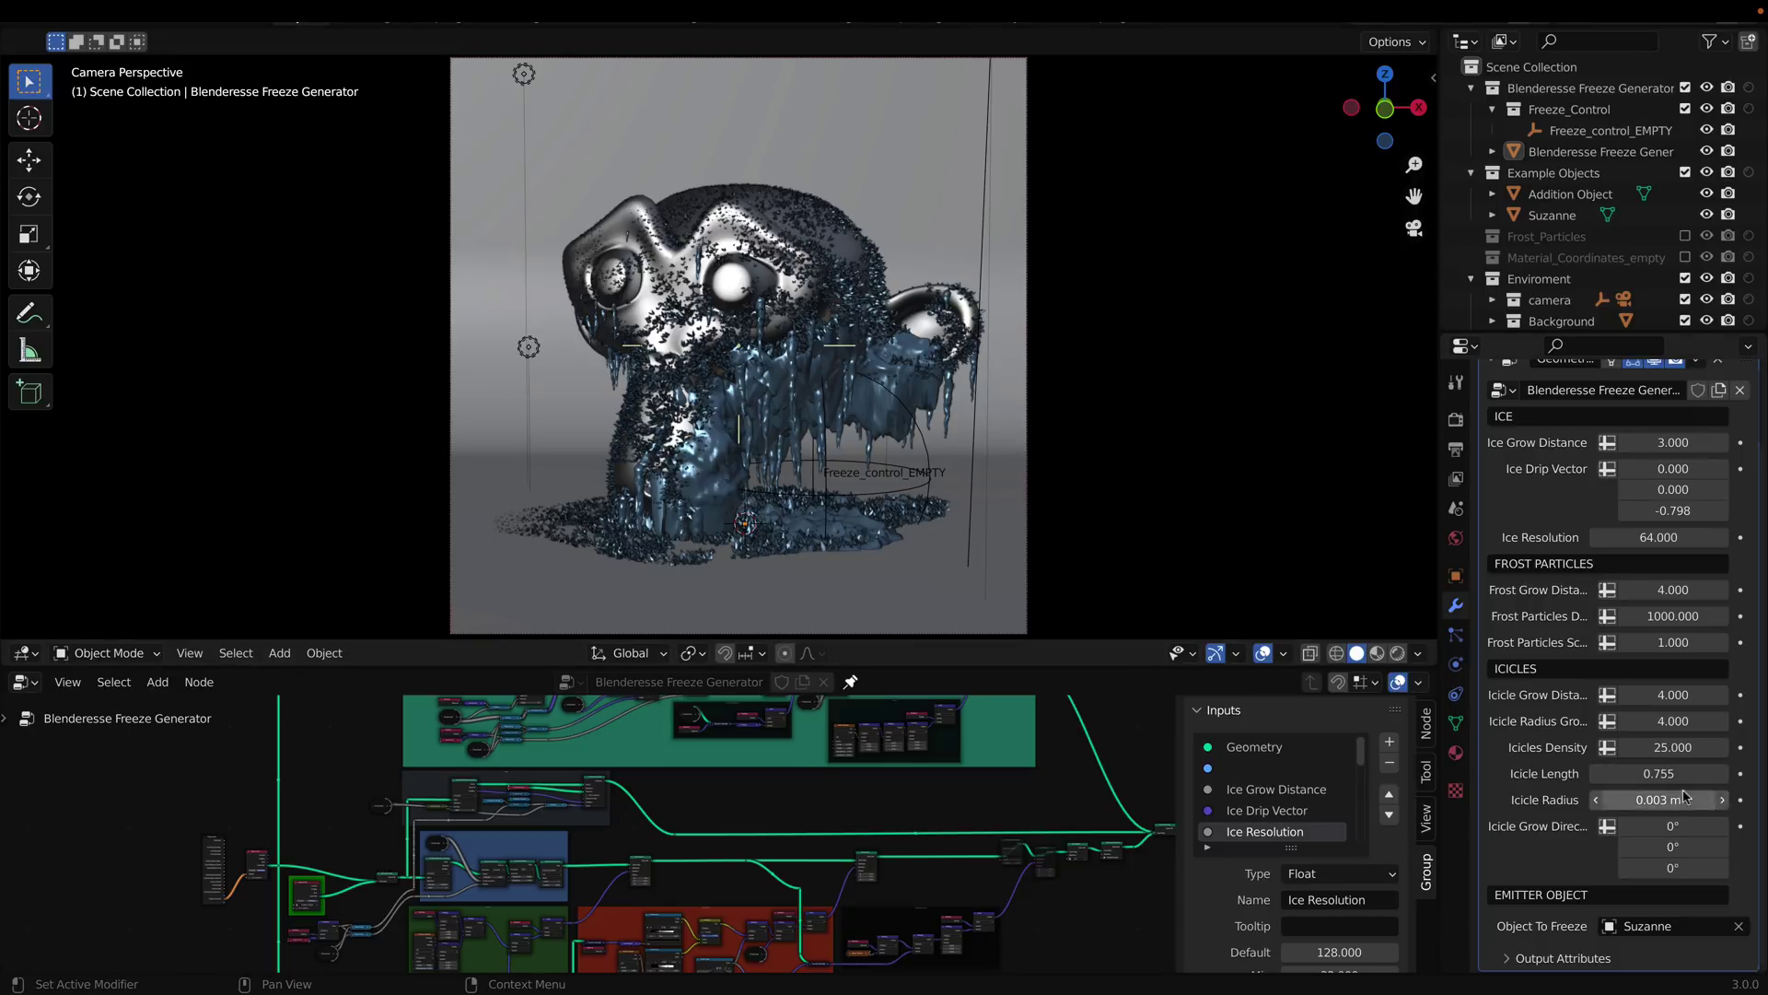
{"action": "left_click_drag", "start_coordinate": [1658, 774], "coordinate": [1682, 774]}
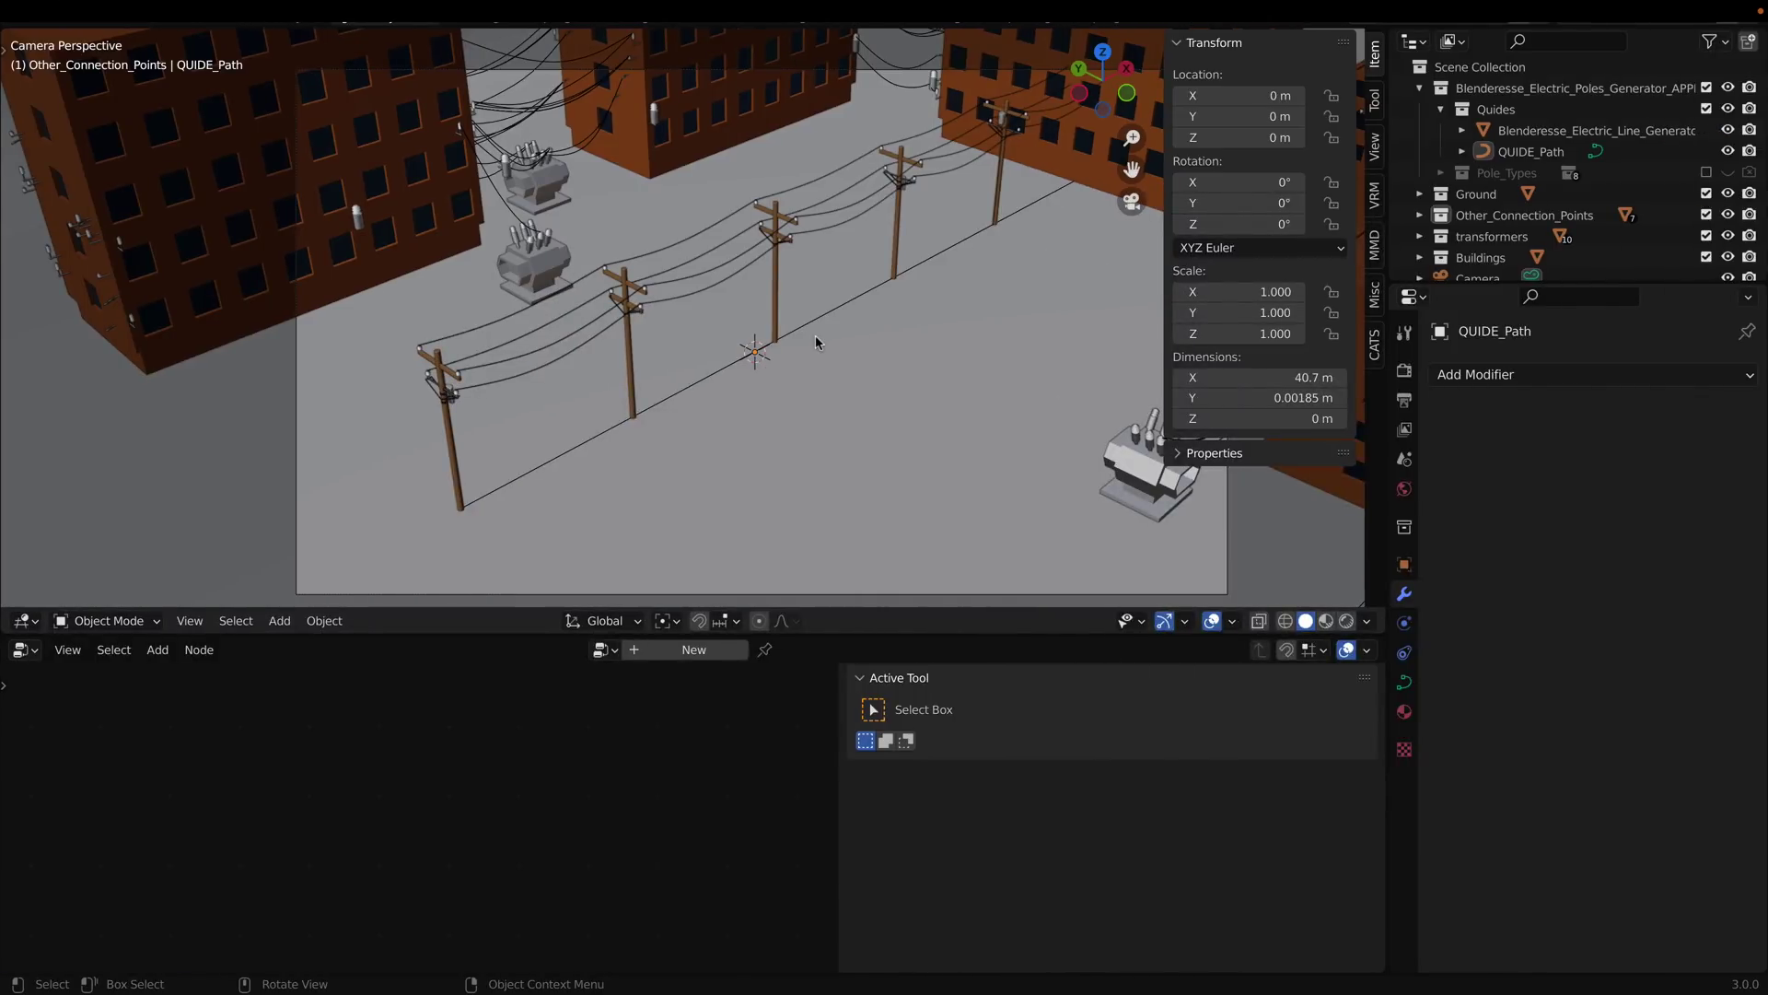
Move QUIDE_Path's front end point in Edit Mode so the power poles follow it
{"action": "left_click", "coordinate": [1531, 151]}
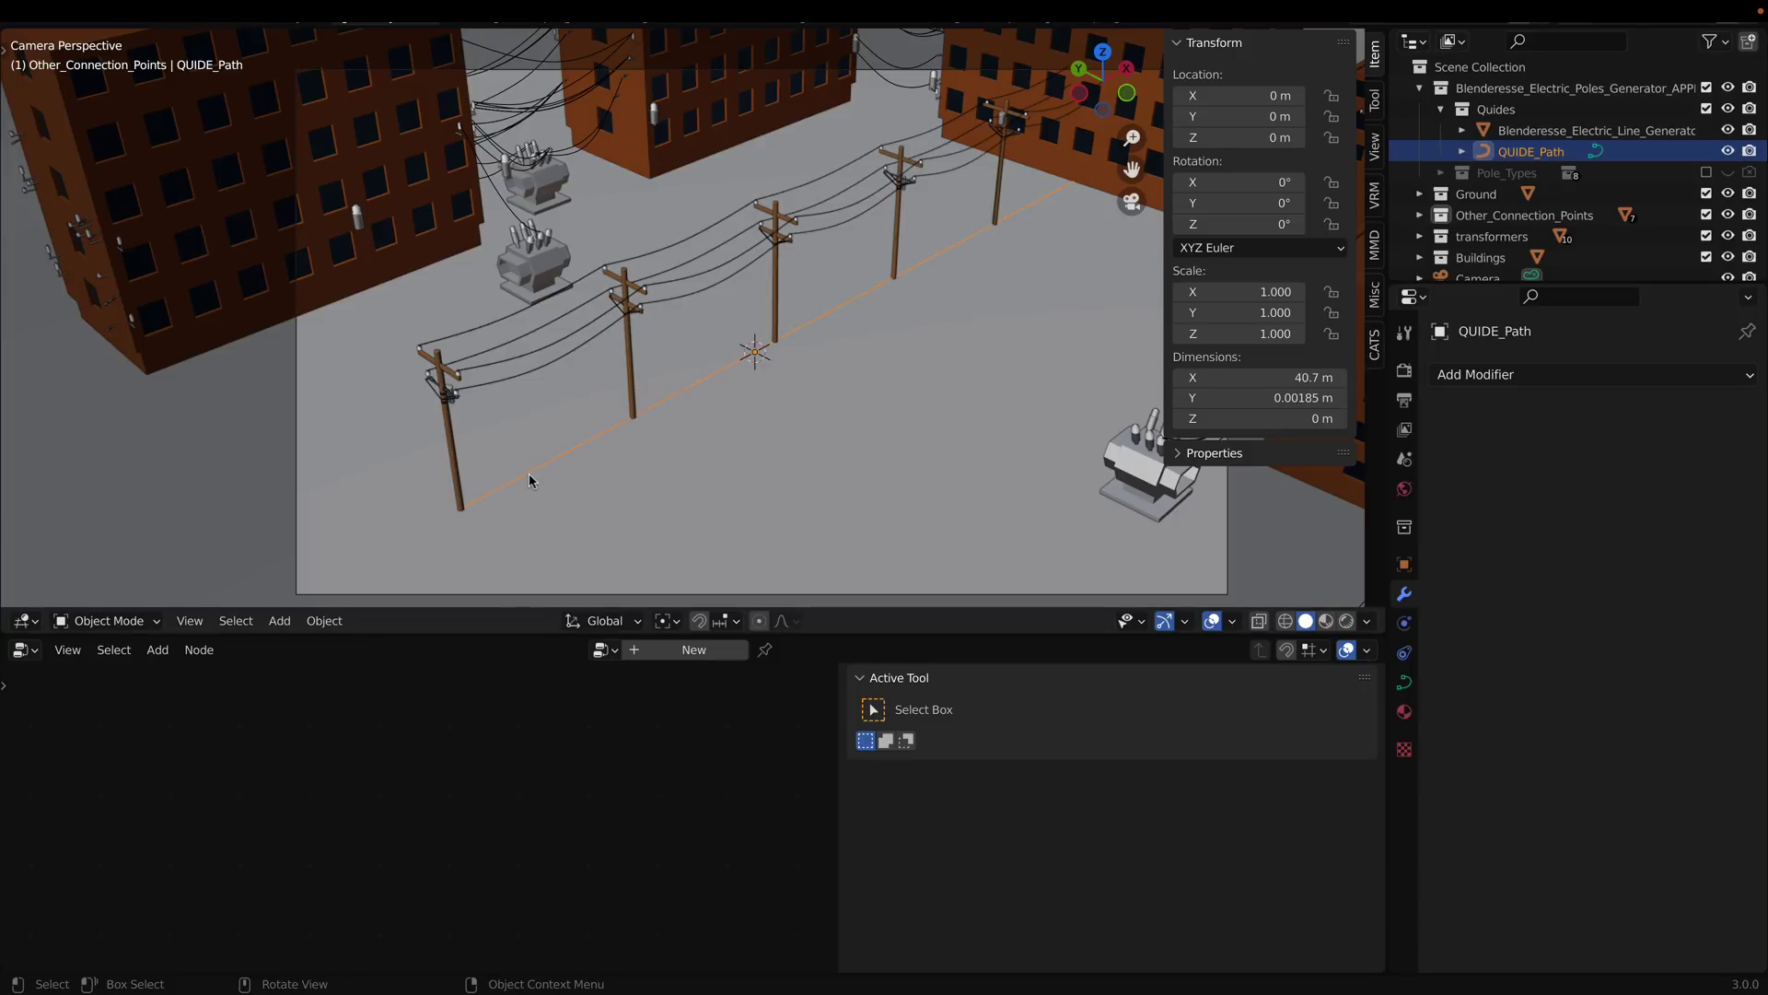
{"action": "key", "text": "Tab"}
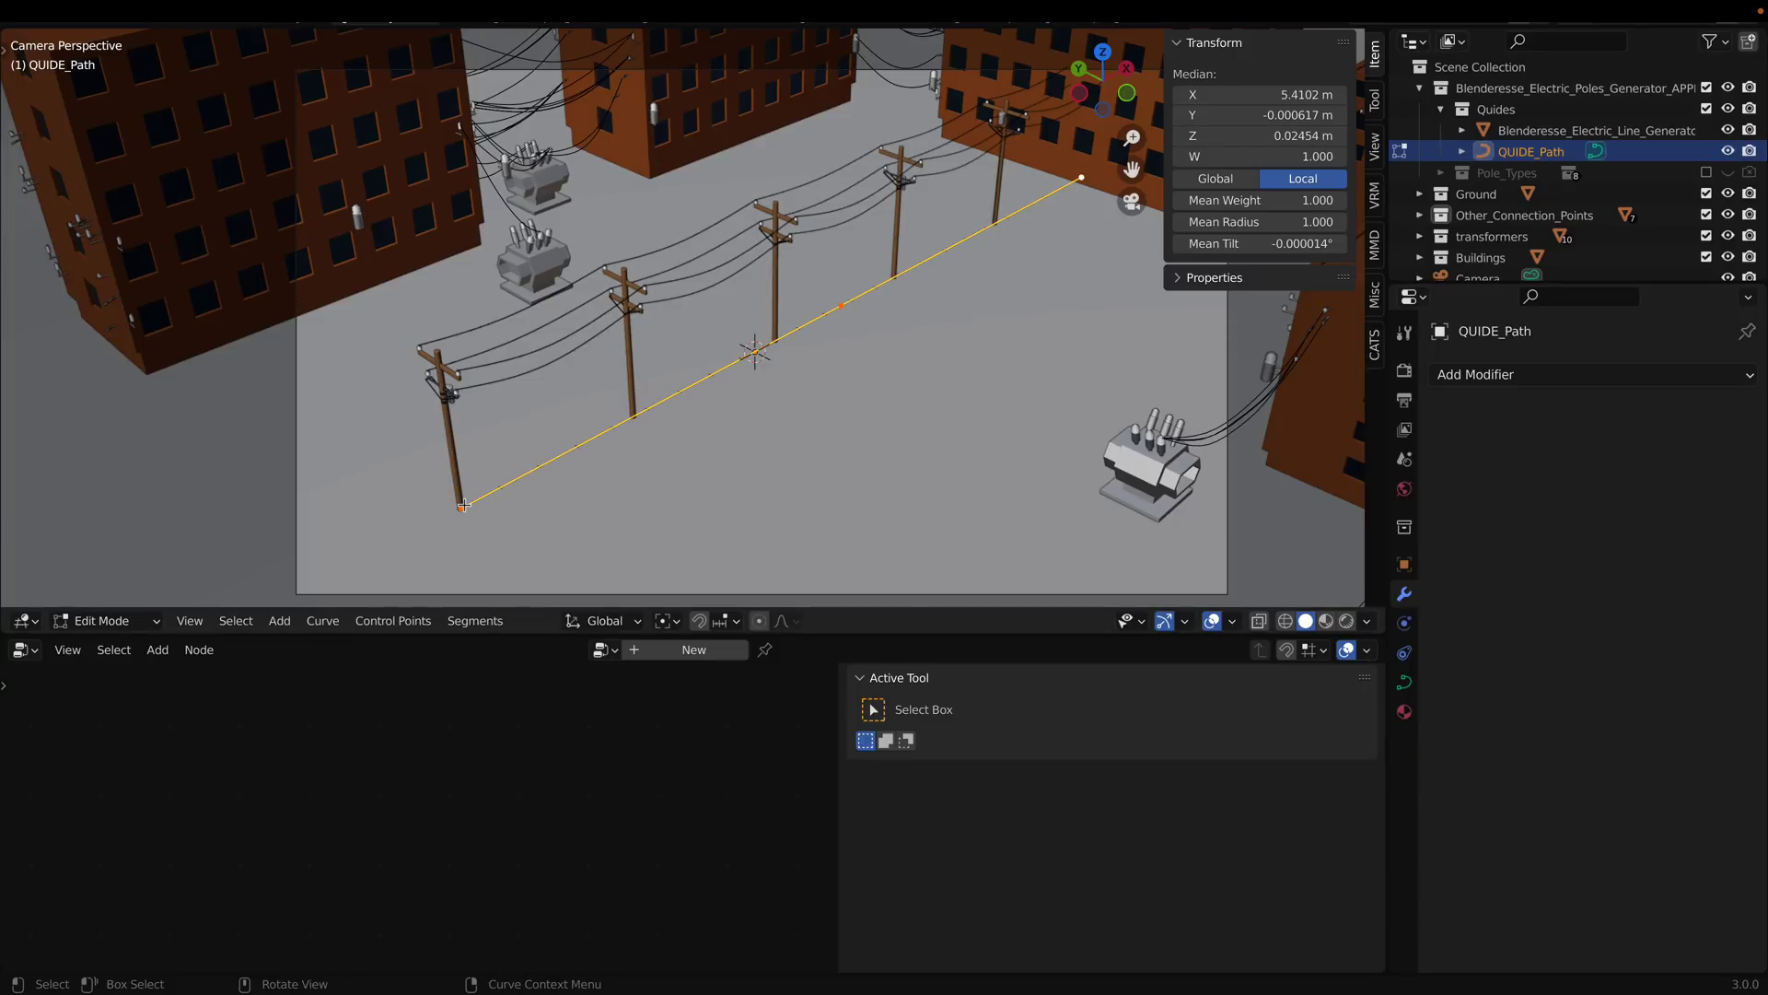
{"action": "left_click", "coordinate": [463, 505]}
{"action": "left_click_drag", "start_coordinate": [463, 505], "coordinate": [505, 533]}
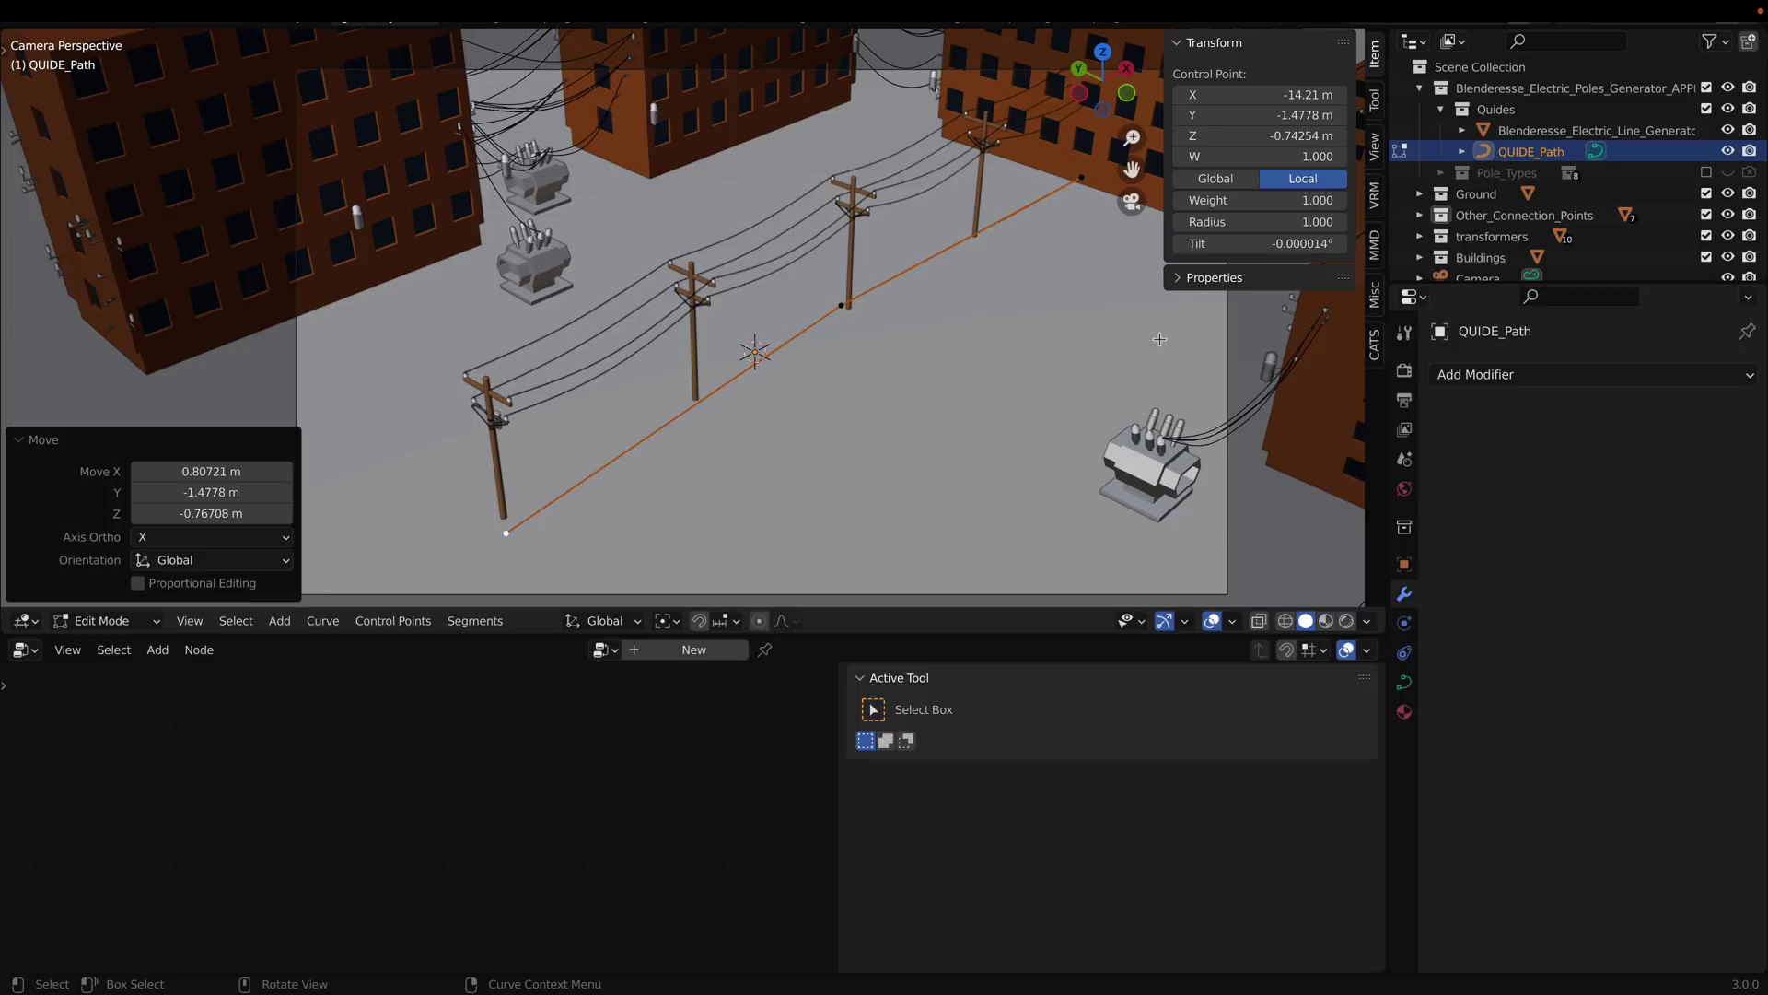
{"action": "left_click", "coordinate": [1541, 137]}
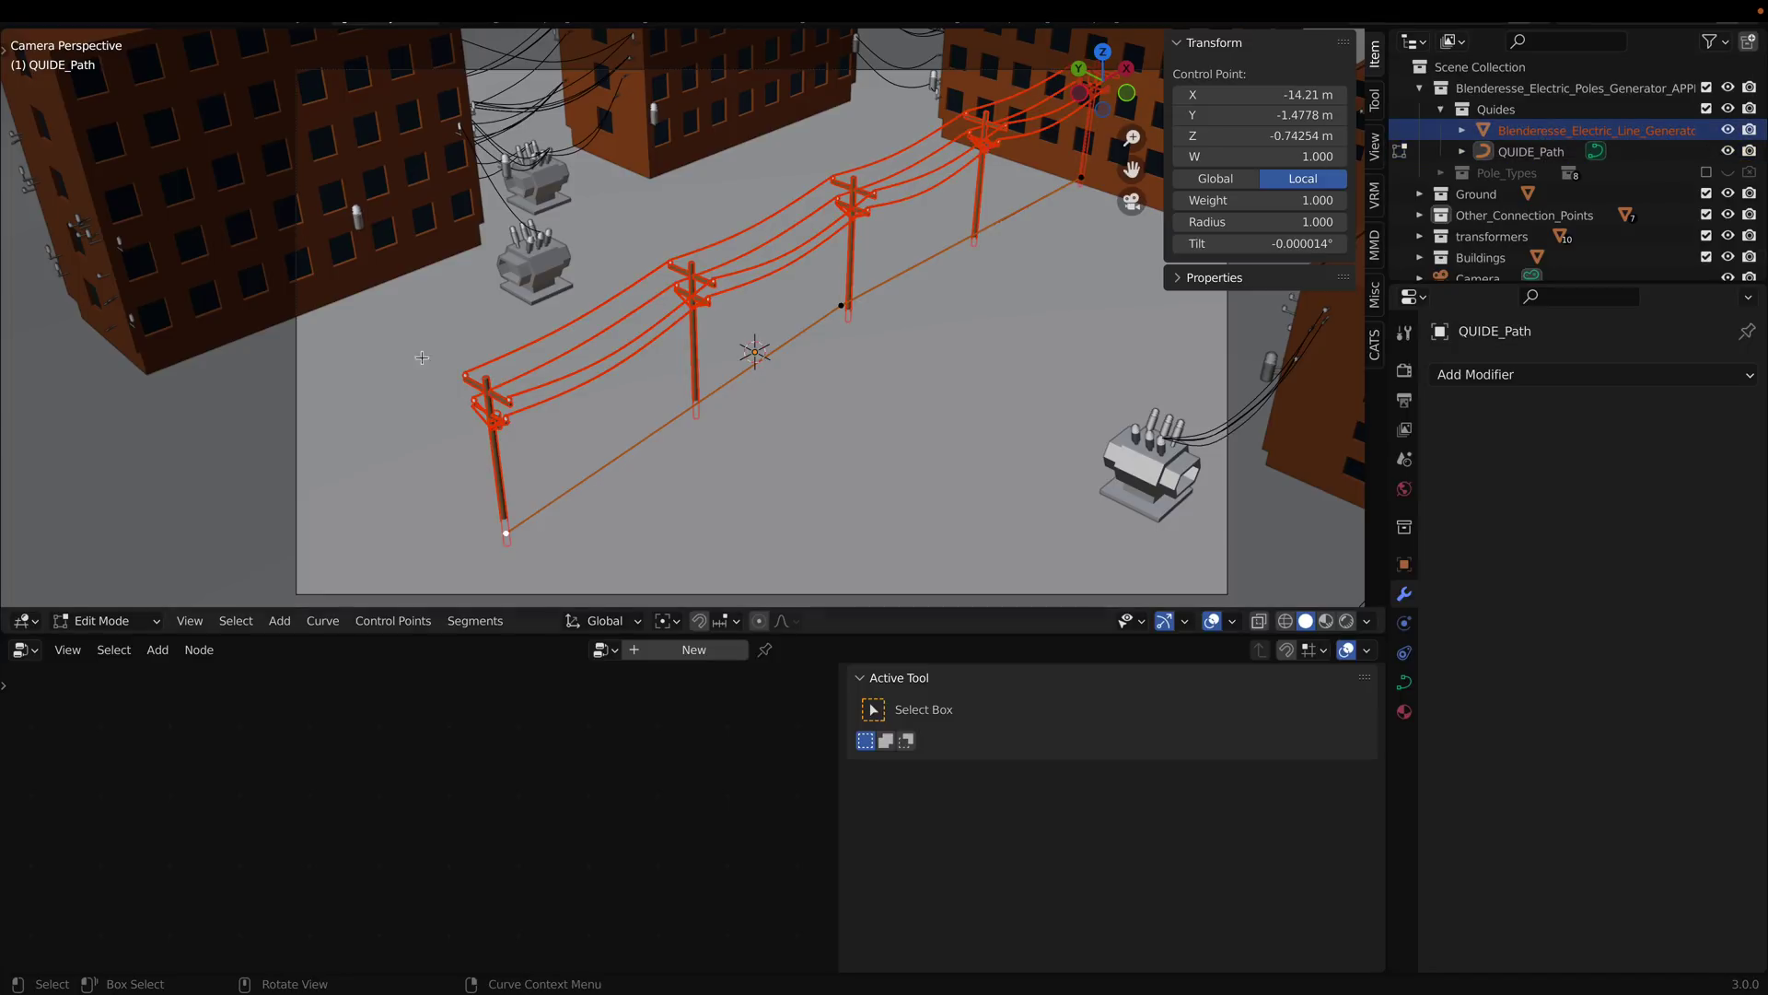
{"action": "key", "text": "Tab"}
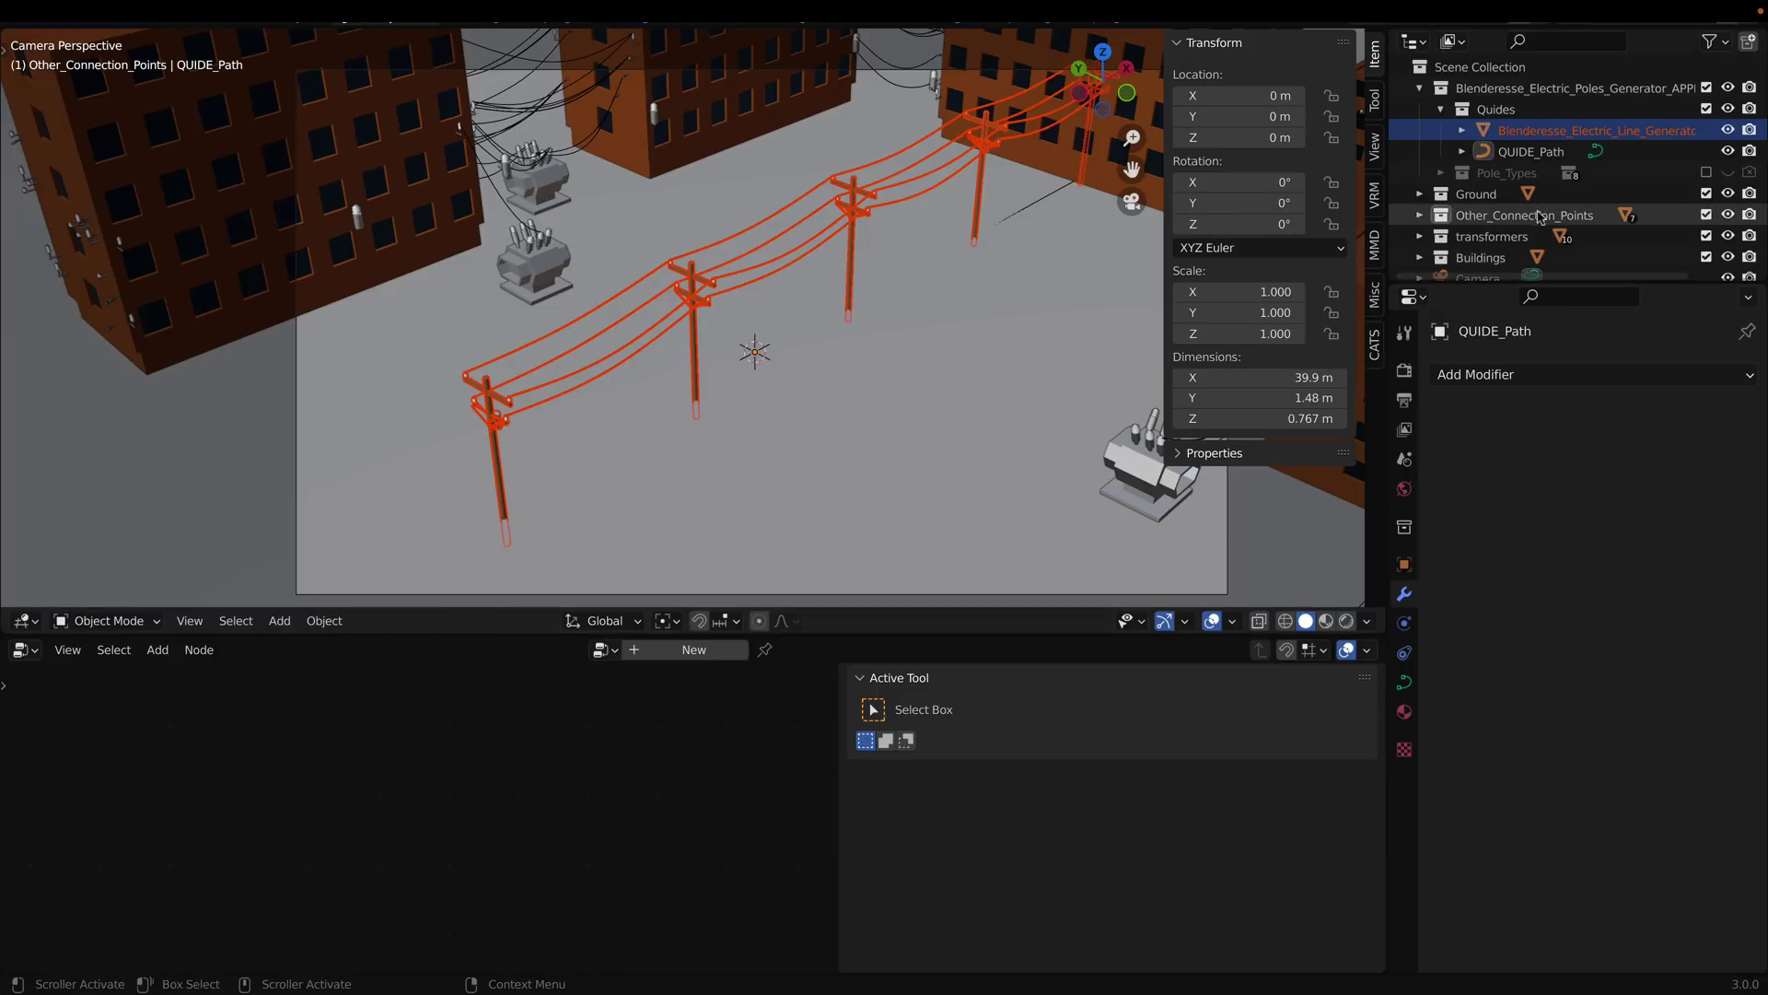
{"action": "left_click", "coordinate": [1538, 151]}
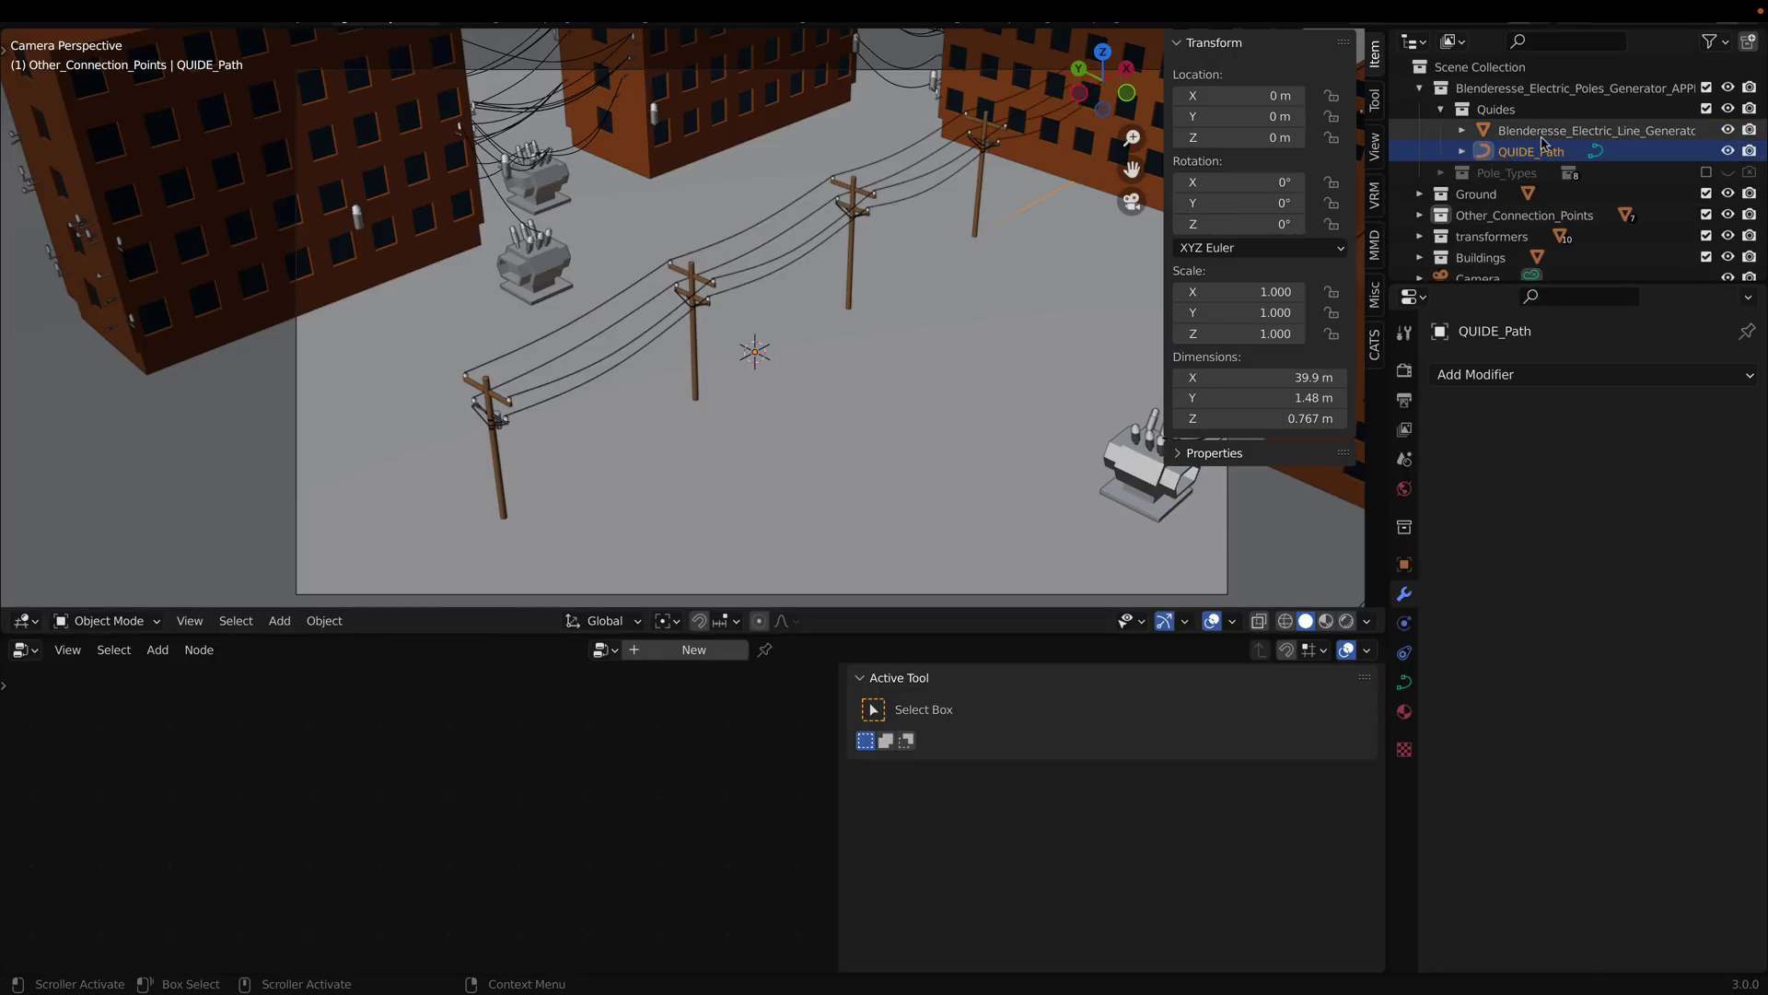
{"action": "left_click", "coordinate": [1545, 130]}
{"action": "scroll", "coordinate": [1529, 594], "scroll_direction": "down", "scroll_amount": 2}
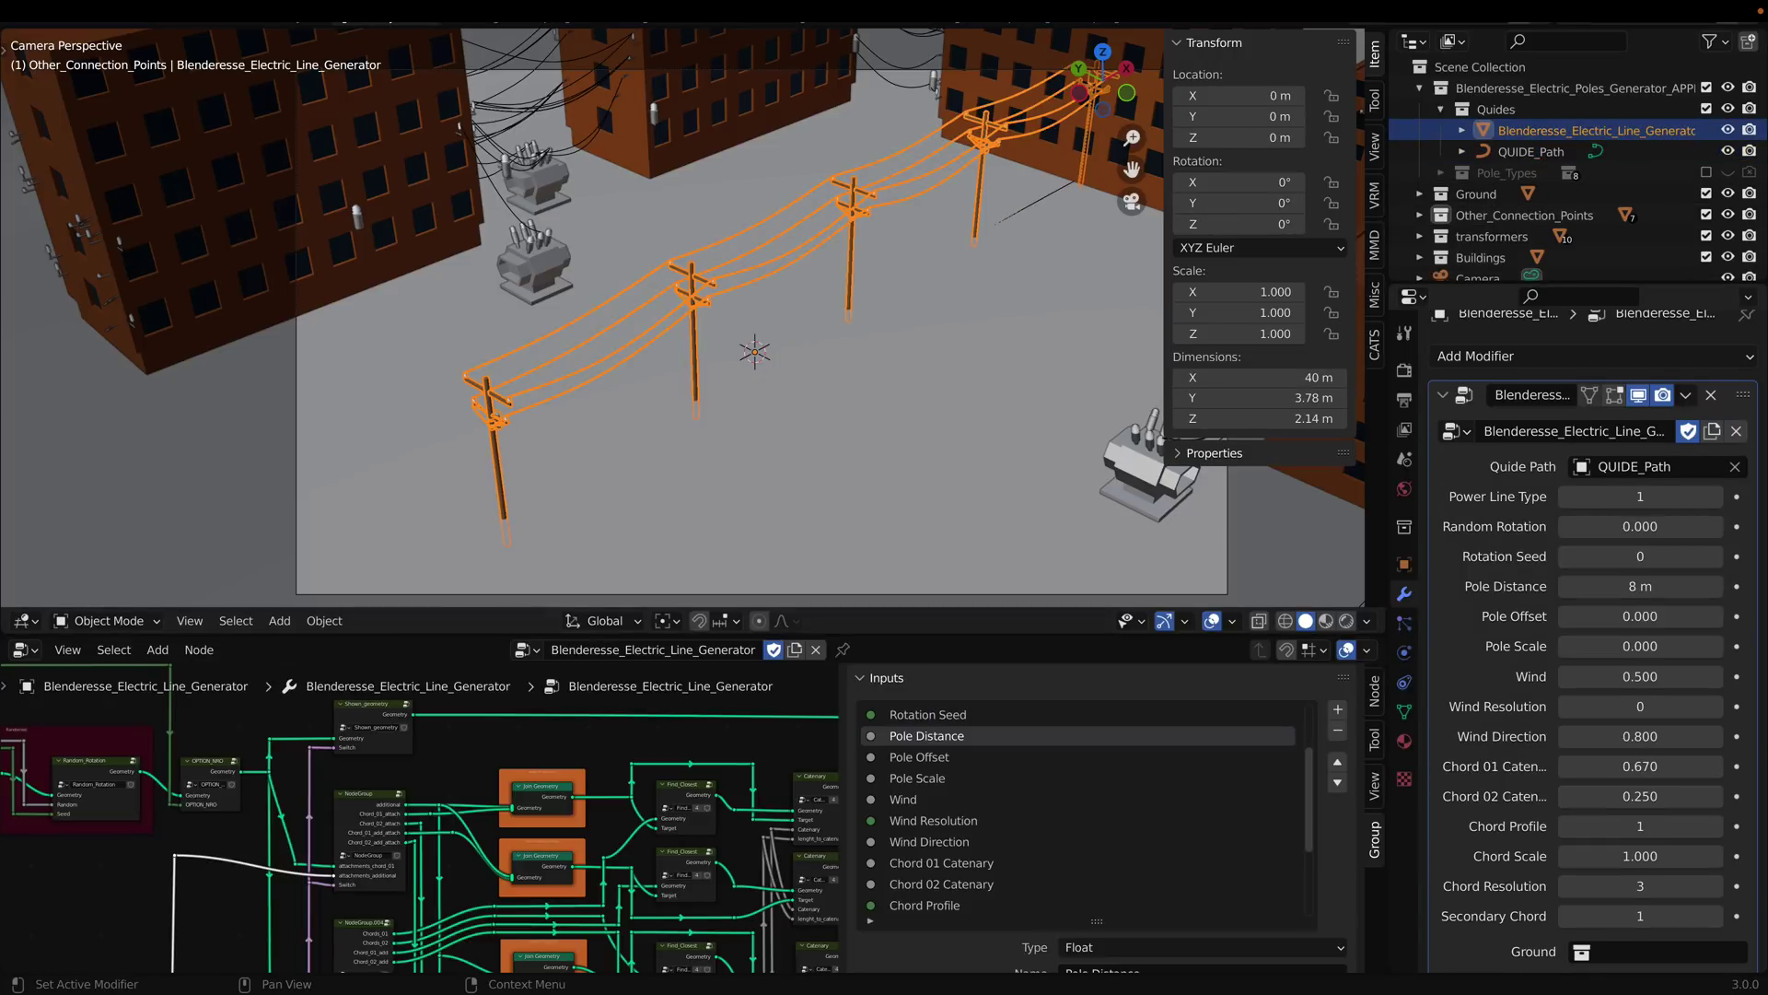
{"action": "left_click", "coordinate": [1715, 460]}
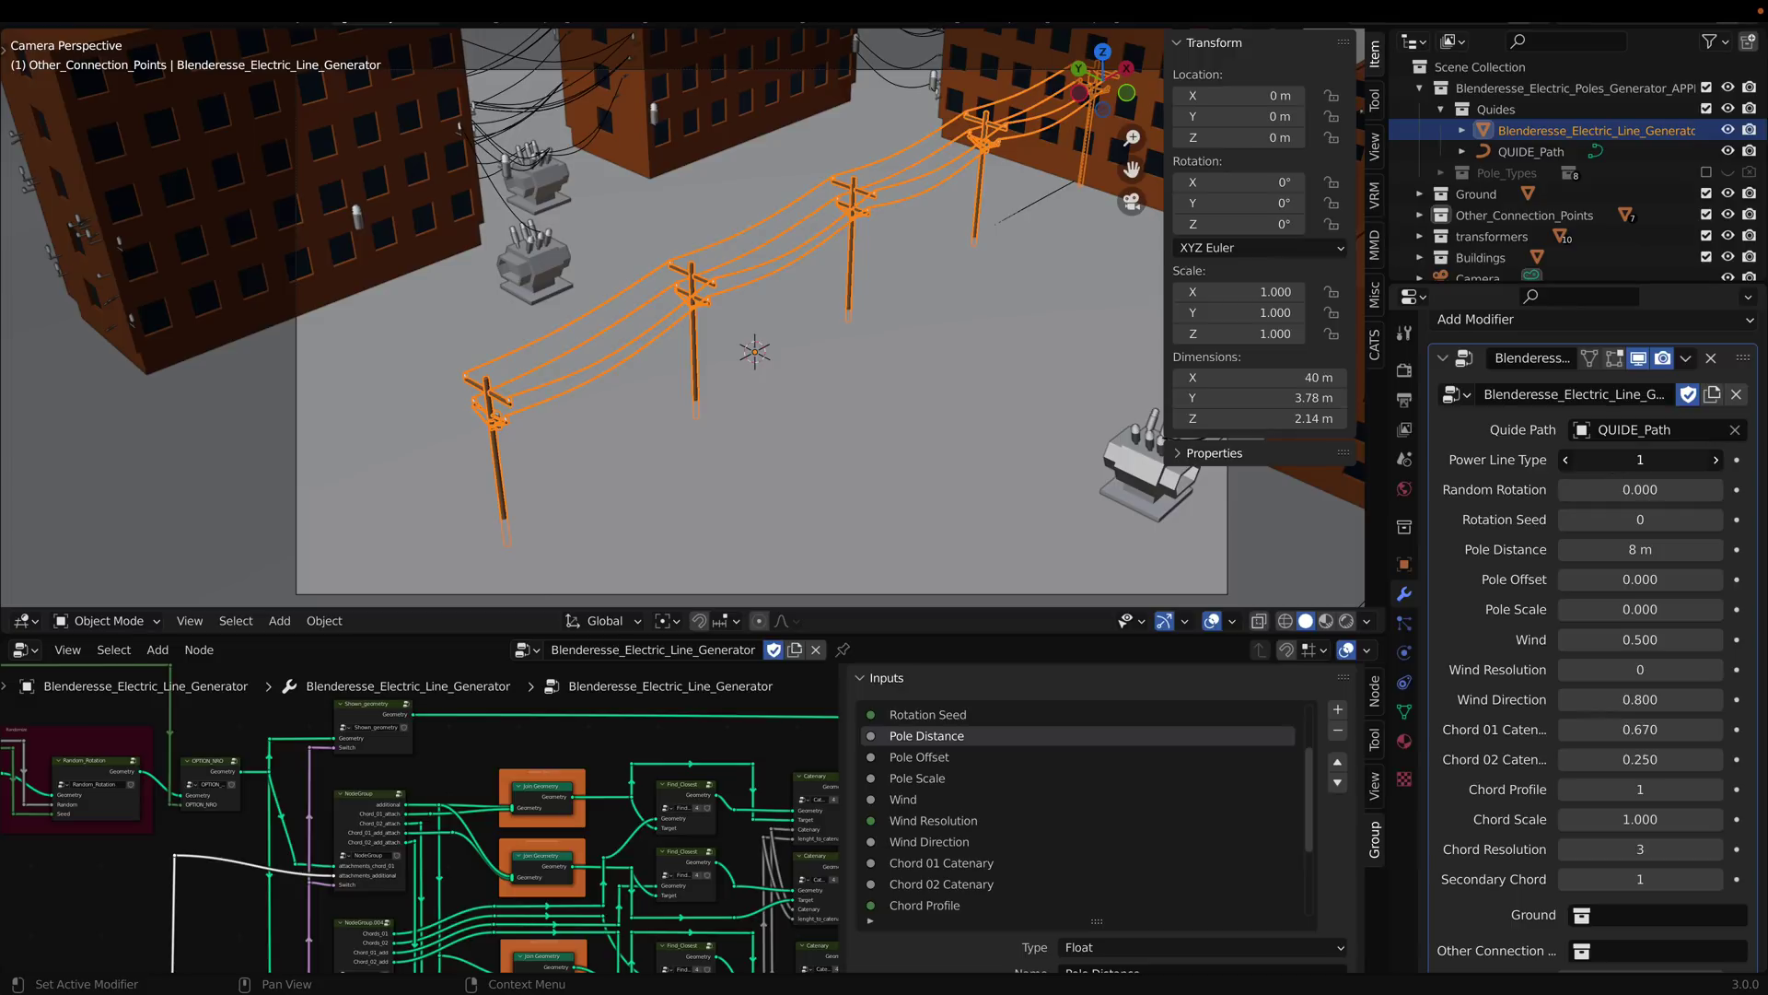
{"action": "left_click", "coordinate": [1715, 460]}
{"action": "left_click", "coordinate": [1715, 460]}
{"action": "left_click", "coordinate": [1715, 460]}
{"action": "left_click", "coordinate": [1715, 460]}
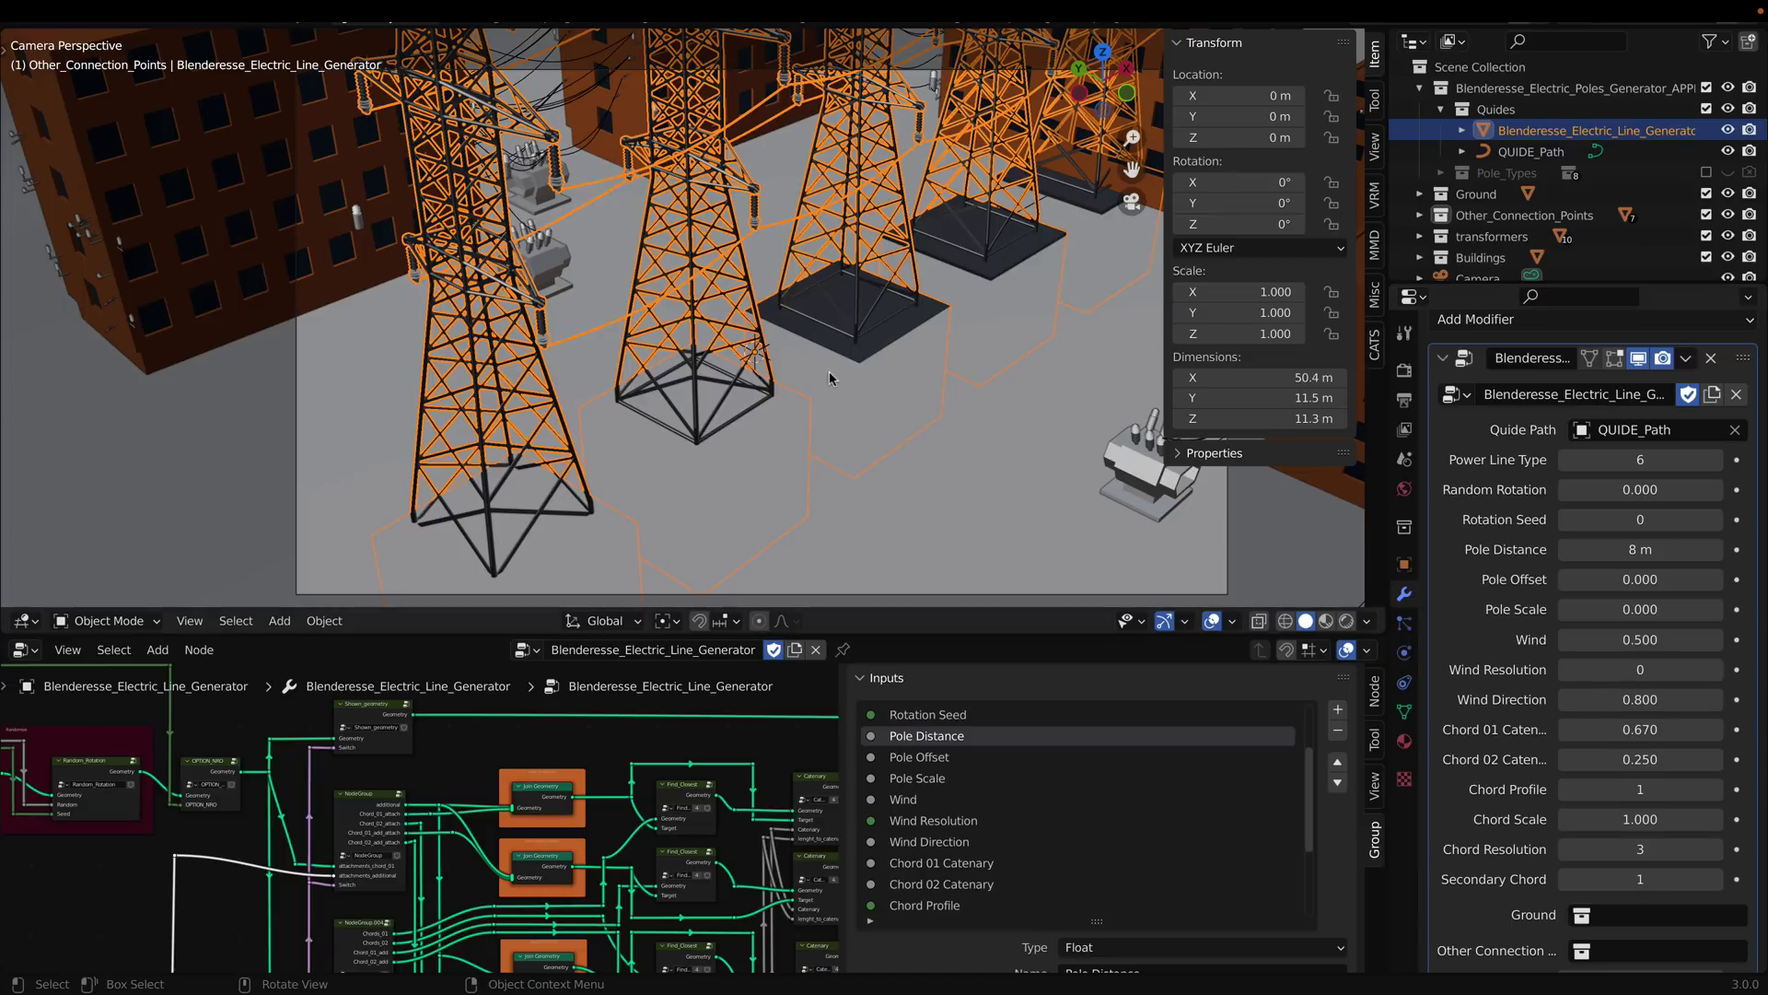
{"action": "right_click", "coordinate": [893, 350]}
{"action": "key", "text": "Escape"}
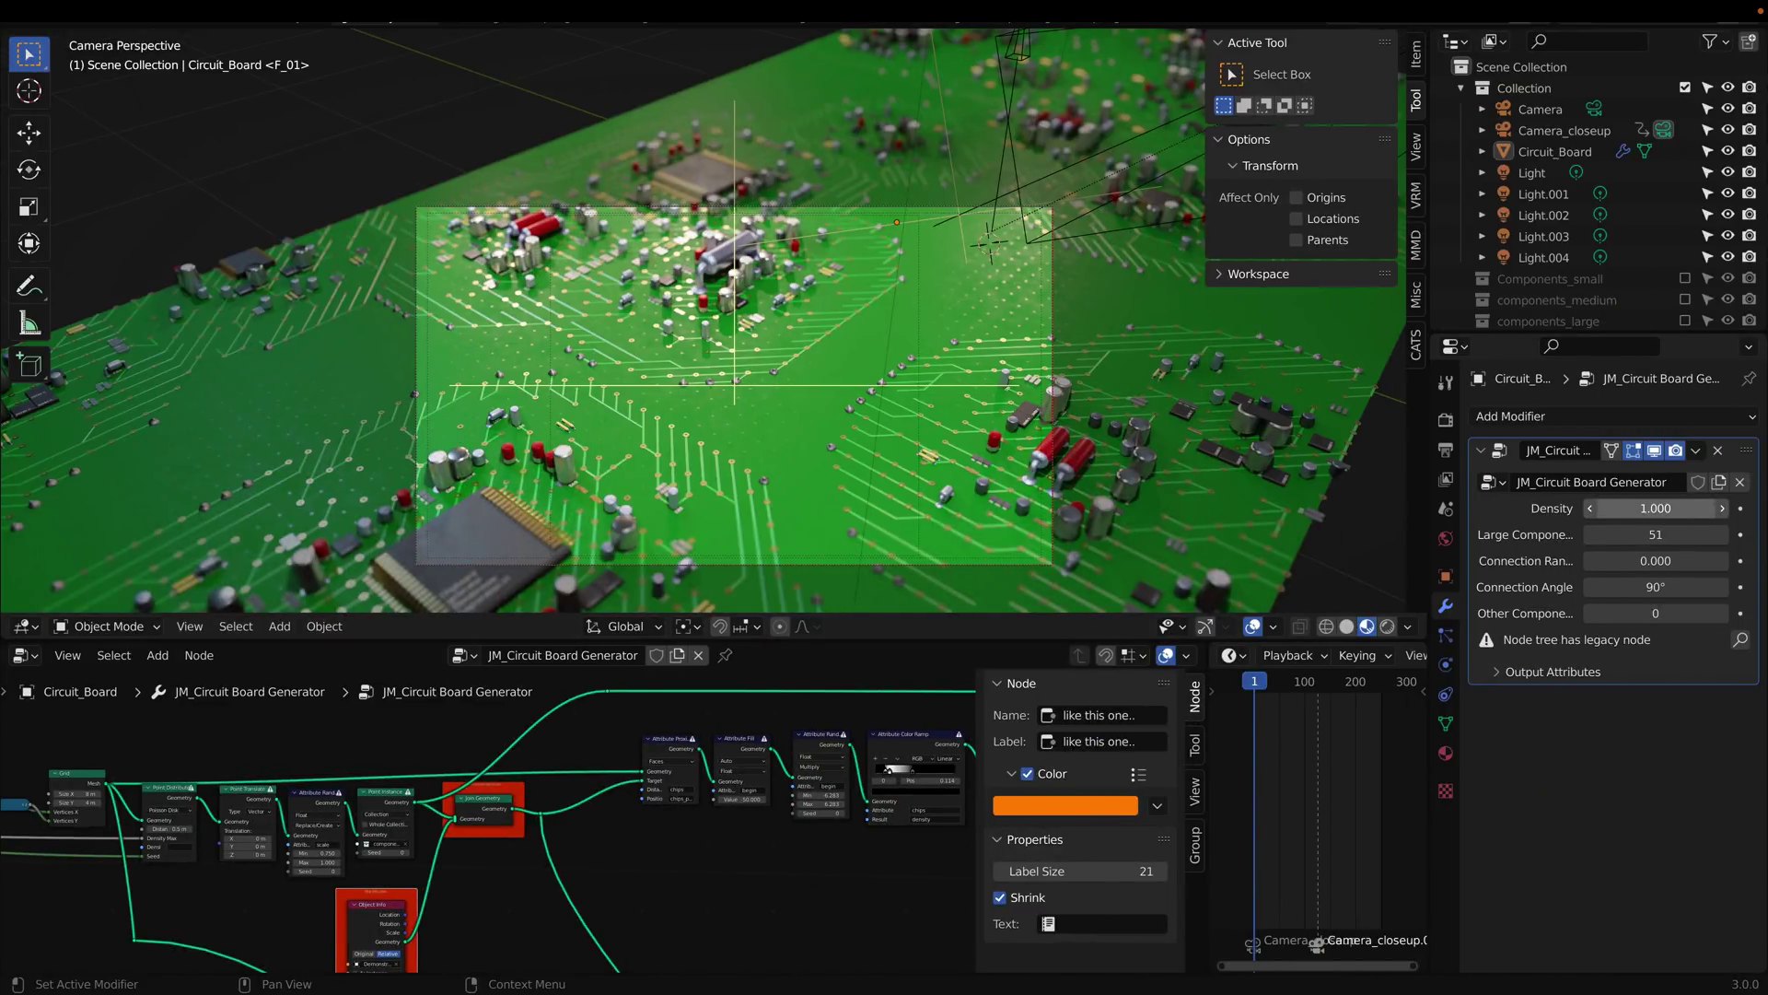
Raise circuit board Density to about 1.96 and lower Connection Angle from 90° to about 85.7°
{"action": "left_click_drag", "start_coordinate": [1656, 509], "coordinate": [1658, 560]}
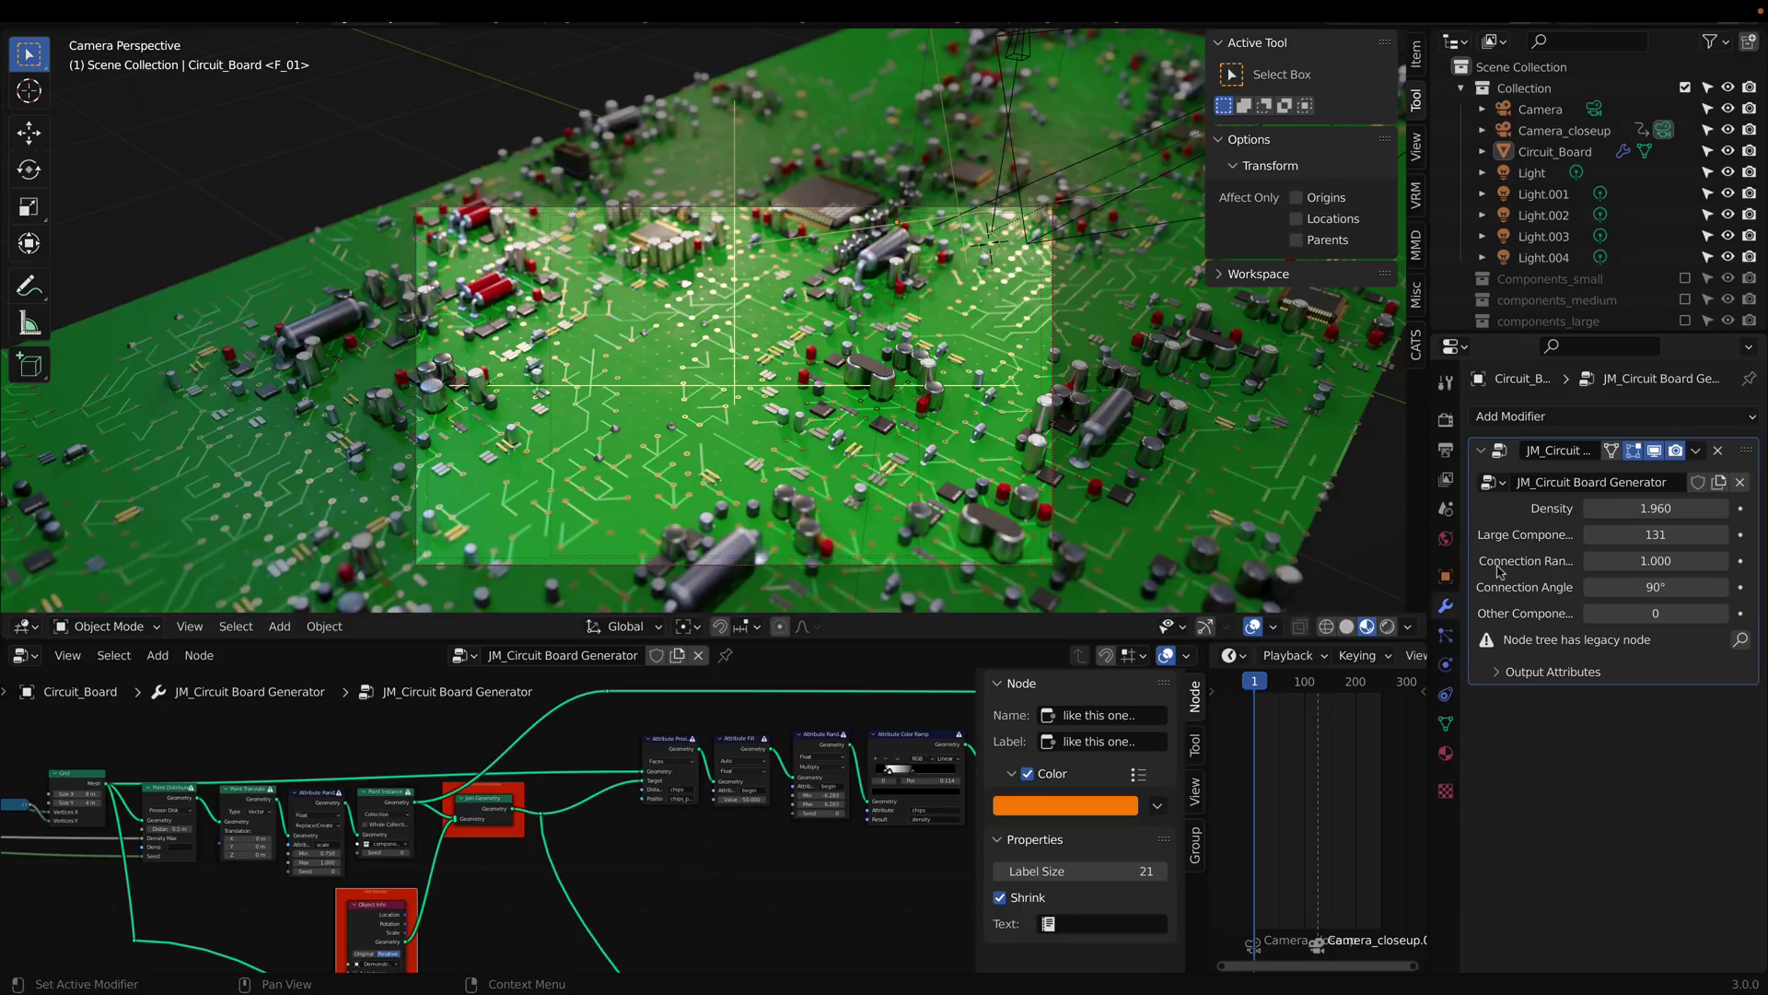
{"action": "left_click_drag", "start_coordinate": [1634, 586], "coordinate": [1619, 624]}
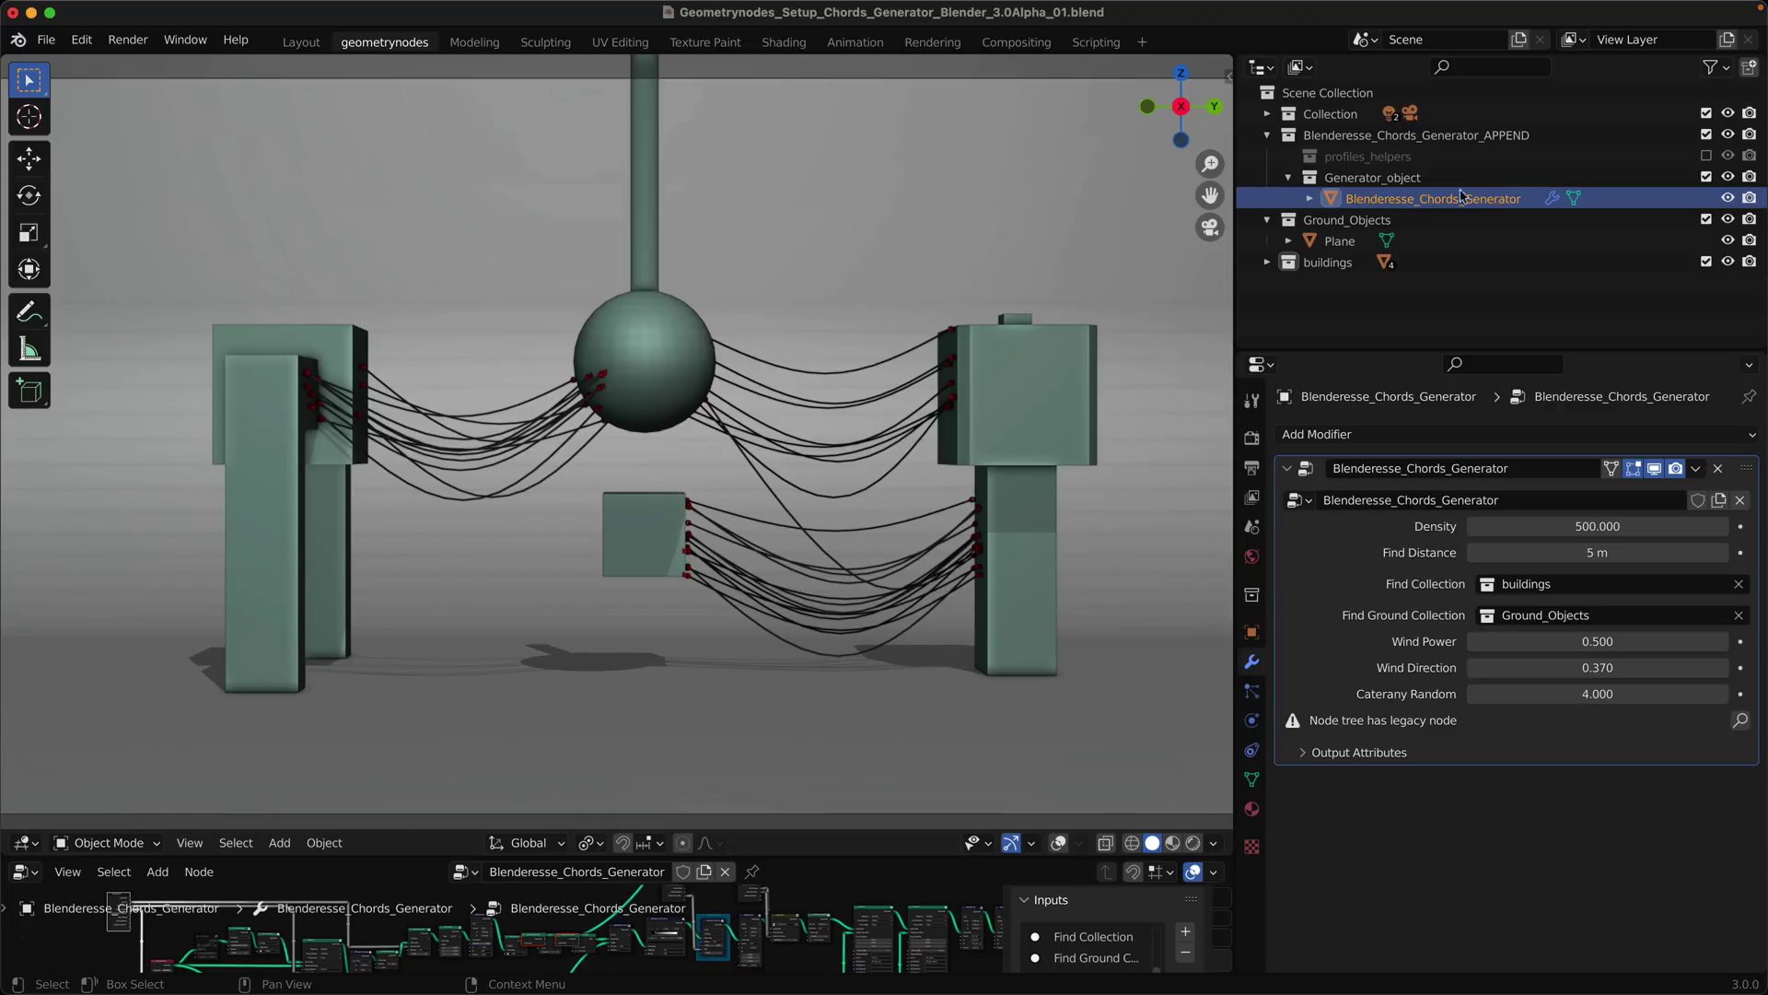
Reselect Blenderesse_Chords_Generator in the Outliner and expand it to show its Plane and Modifiers
{"action": "left_click", "coordinate": [1352, 239]}
{"action": "left_click", "coordinate": [1370, 201]}
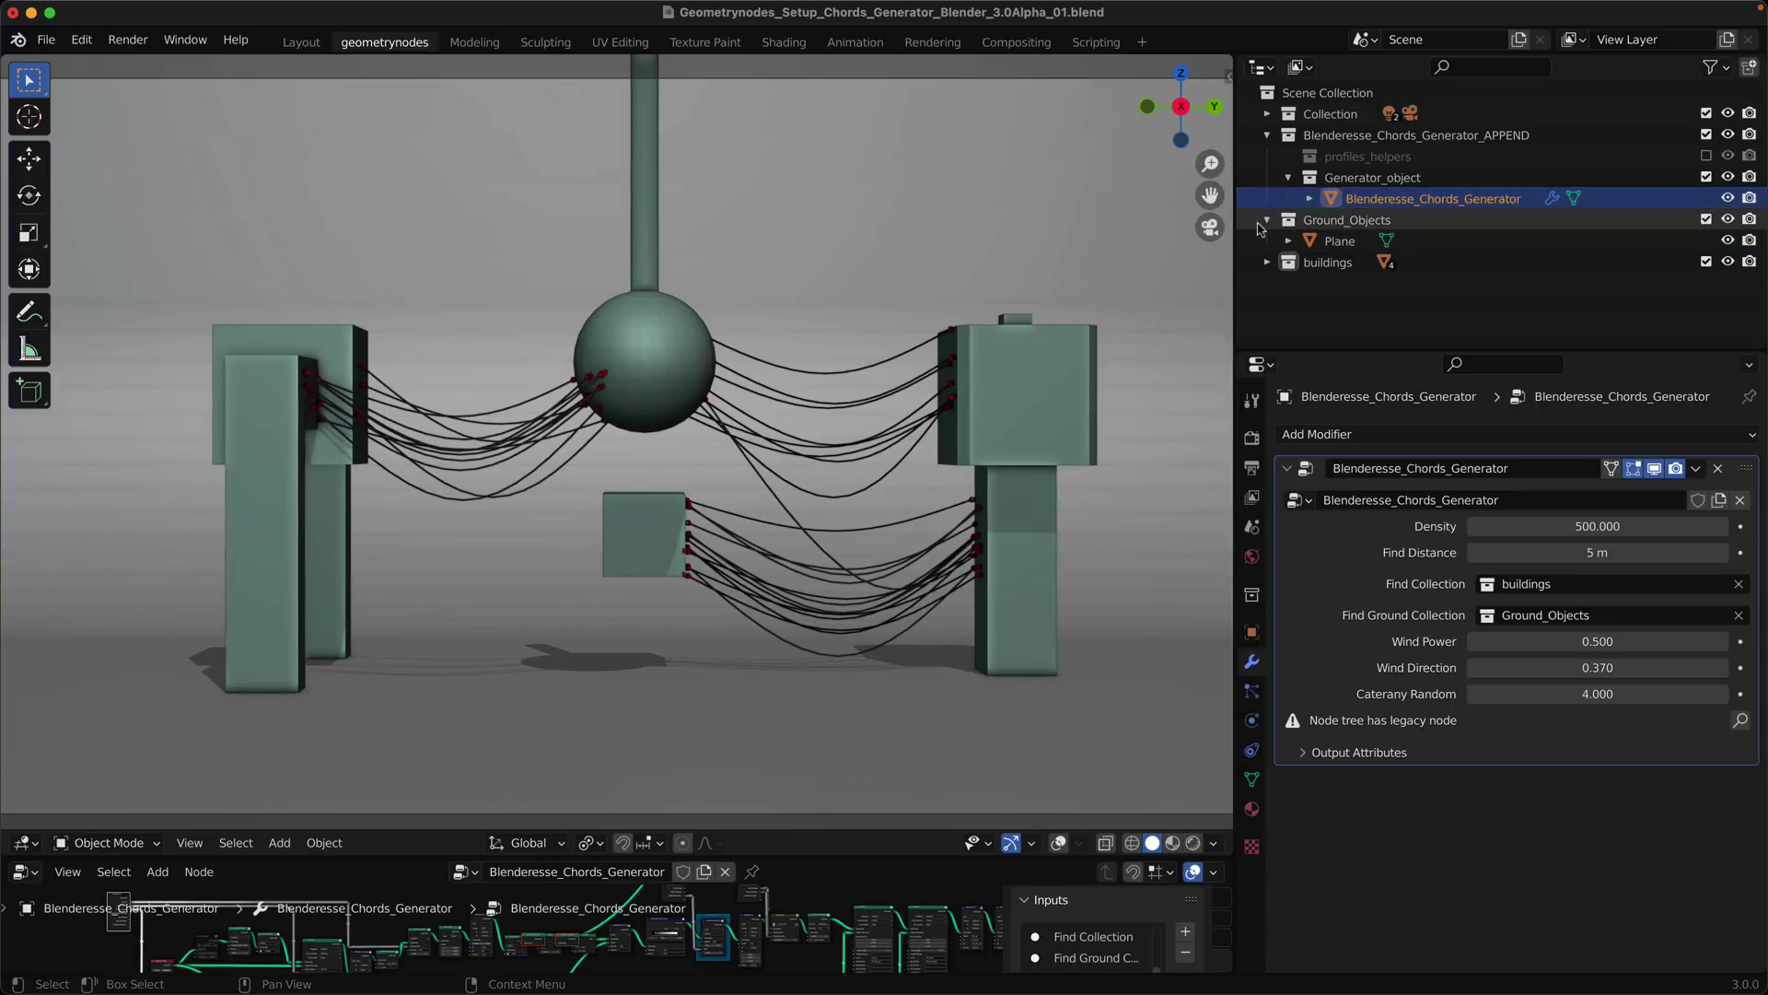
{"action": "left_click", "coordinate": [1308, 199]}
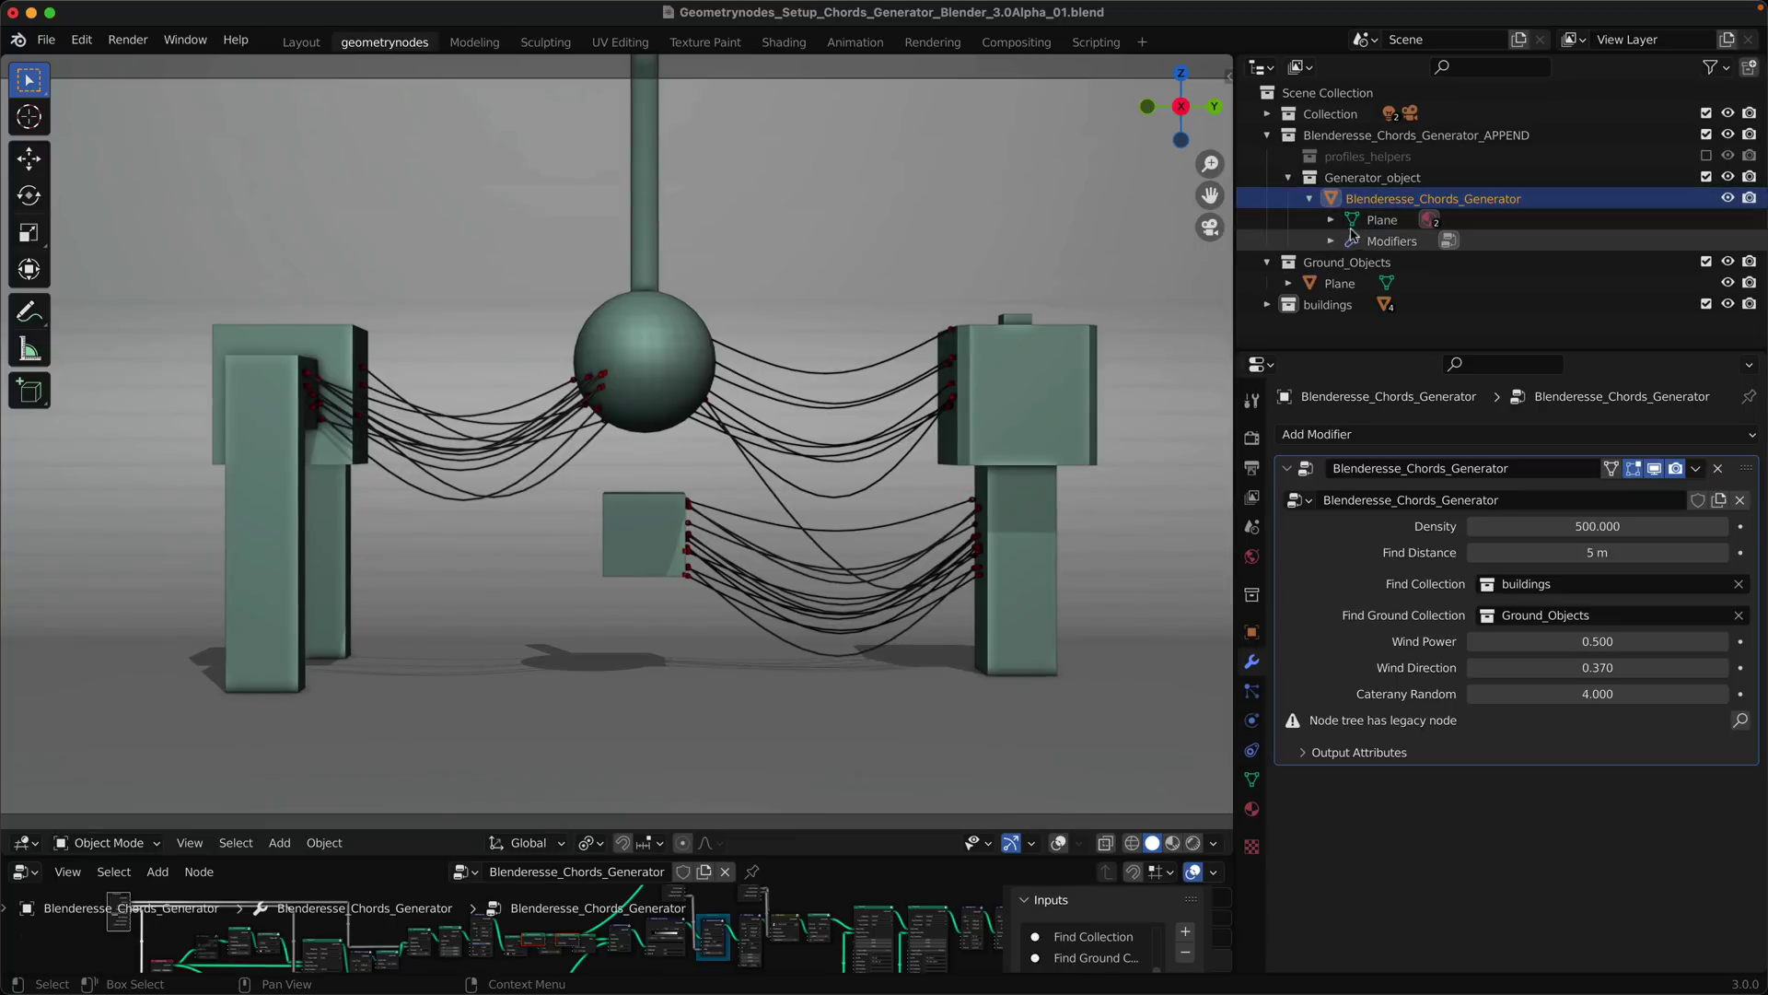
{"action": "left_click", "coordinate": [1331, 220]}
{"action": "left_click", "coordinate": [1331, 221]}
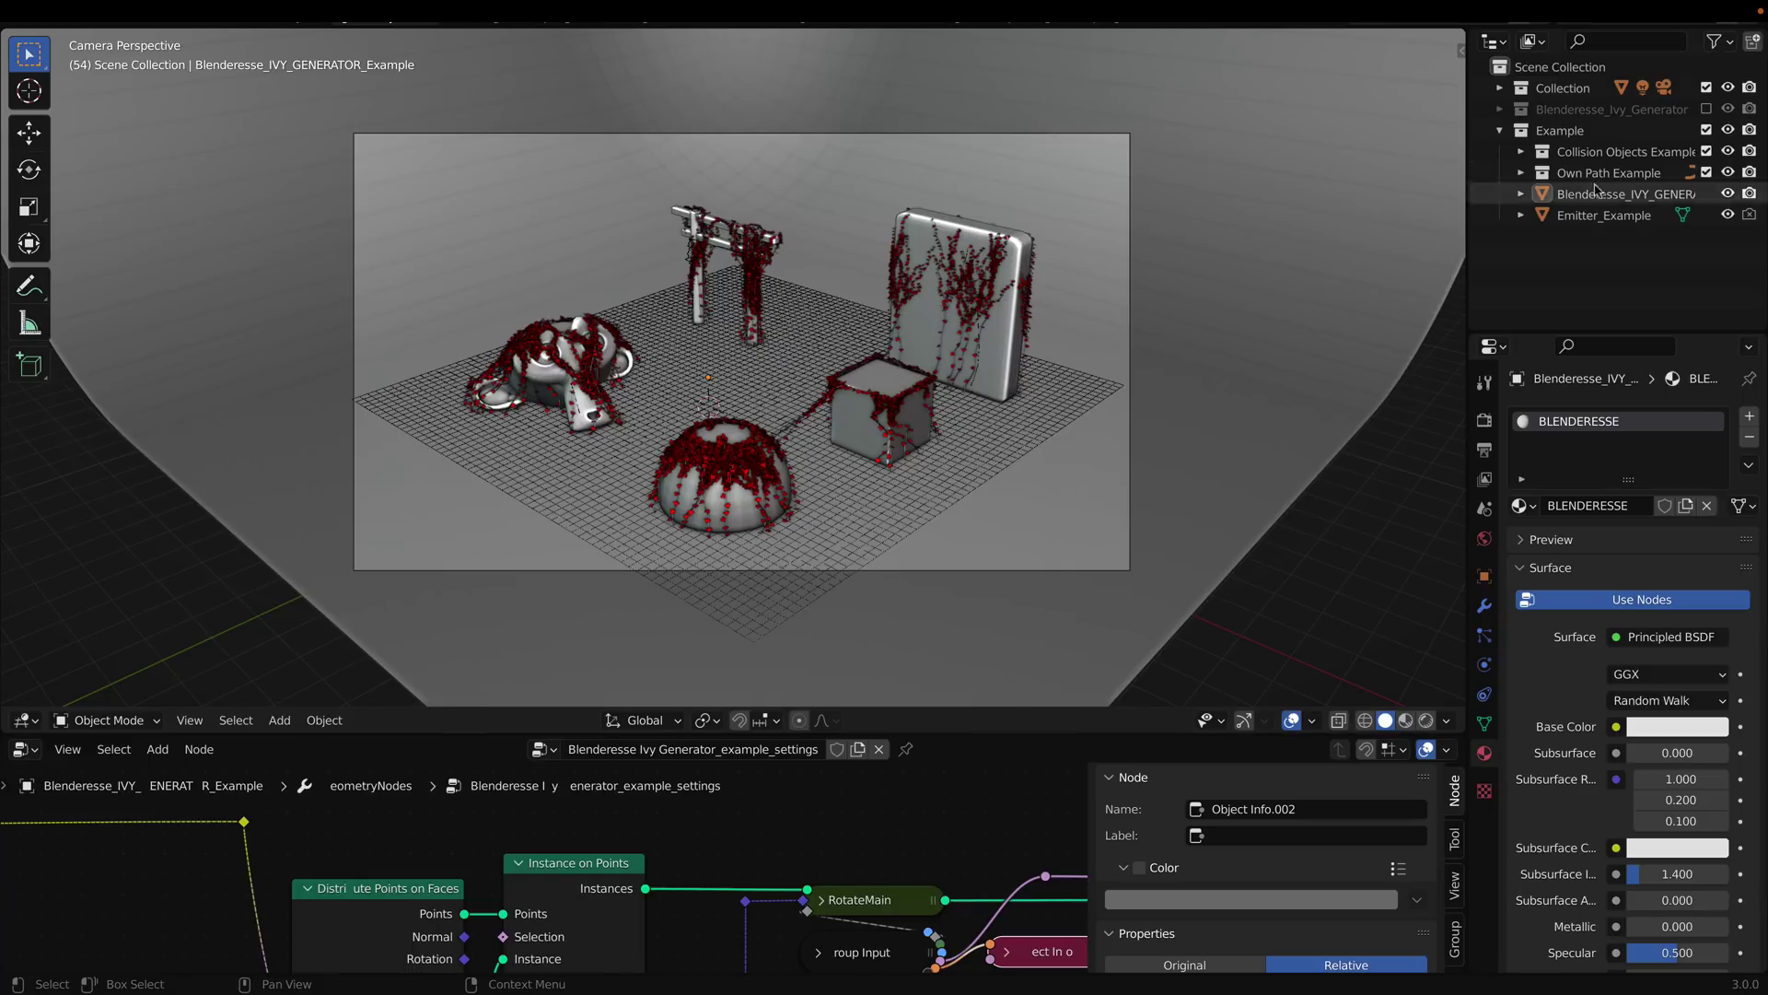
Select Blenderesse_IVY_GENERATOR_Example and browse its main path, secondary path and scatter modifier options
{"action": "left_click", "coordinate": [1616, 195]}
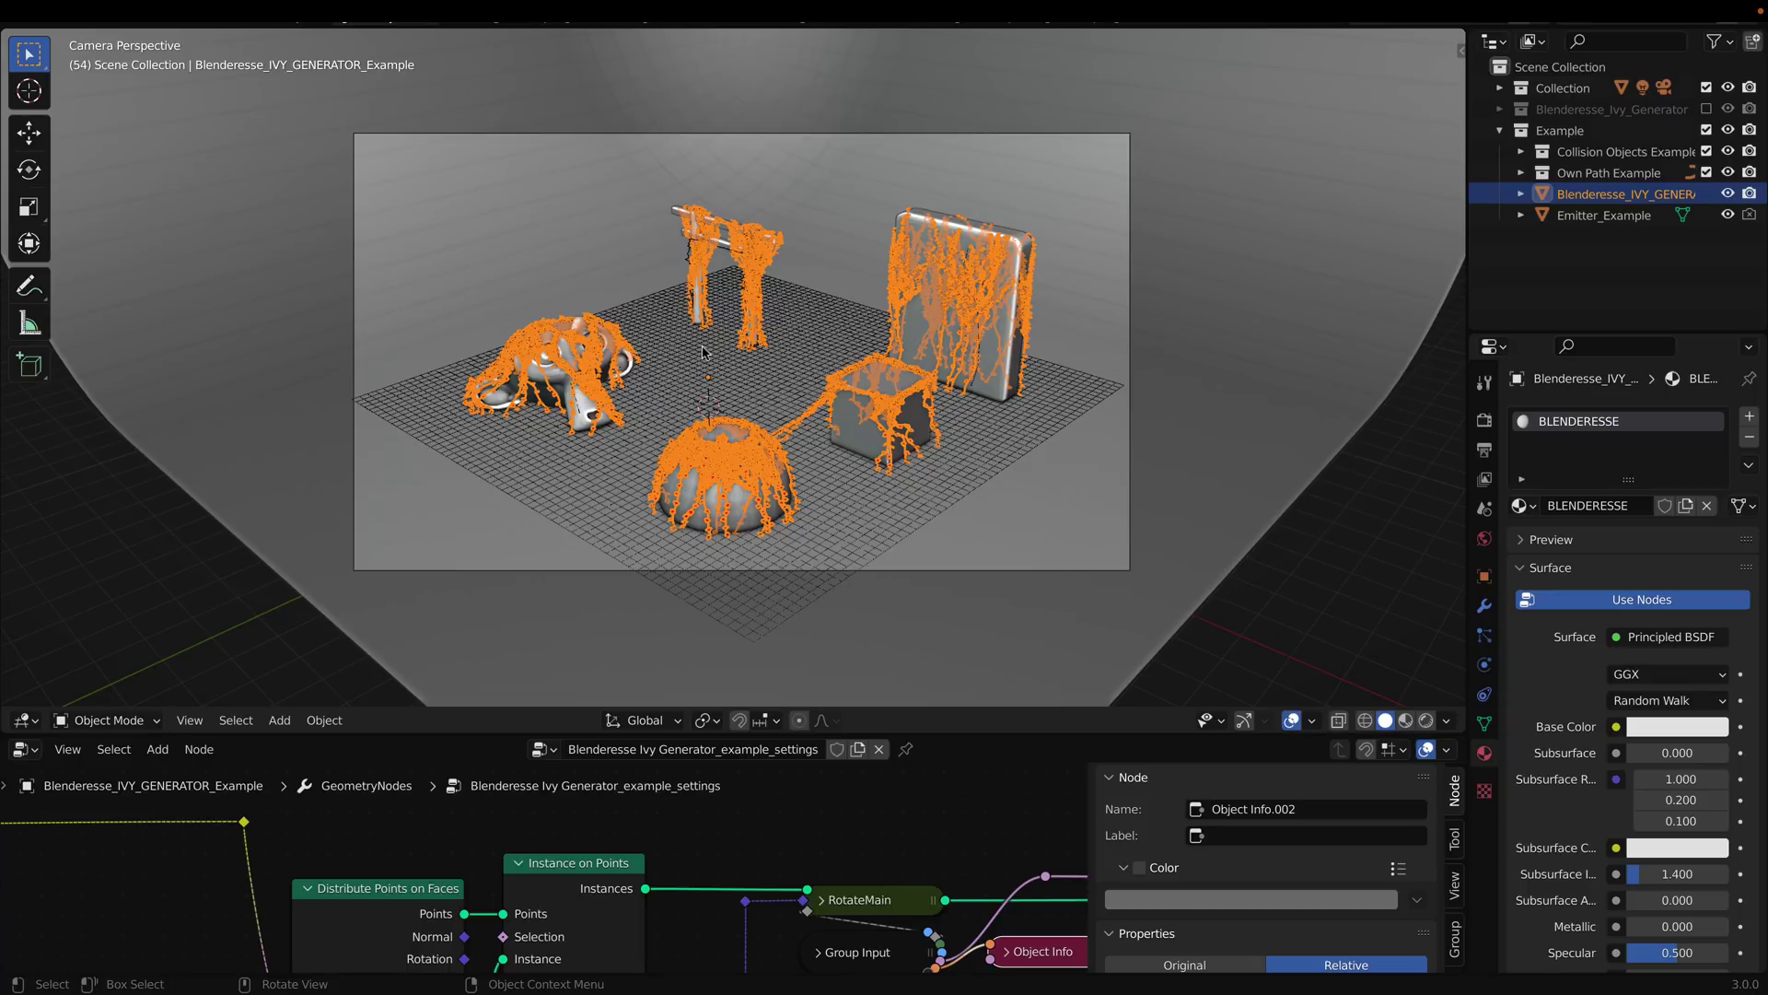
{"action": "left_click", "coordinate": [1483, 575]}
{"action": "left_click", "coordinate": [1484, 605]}
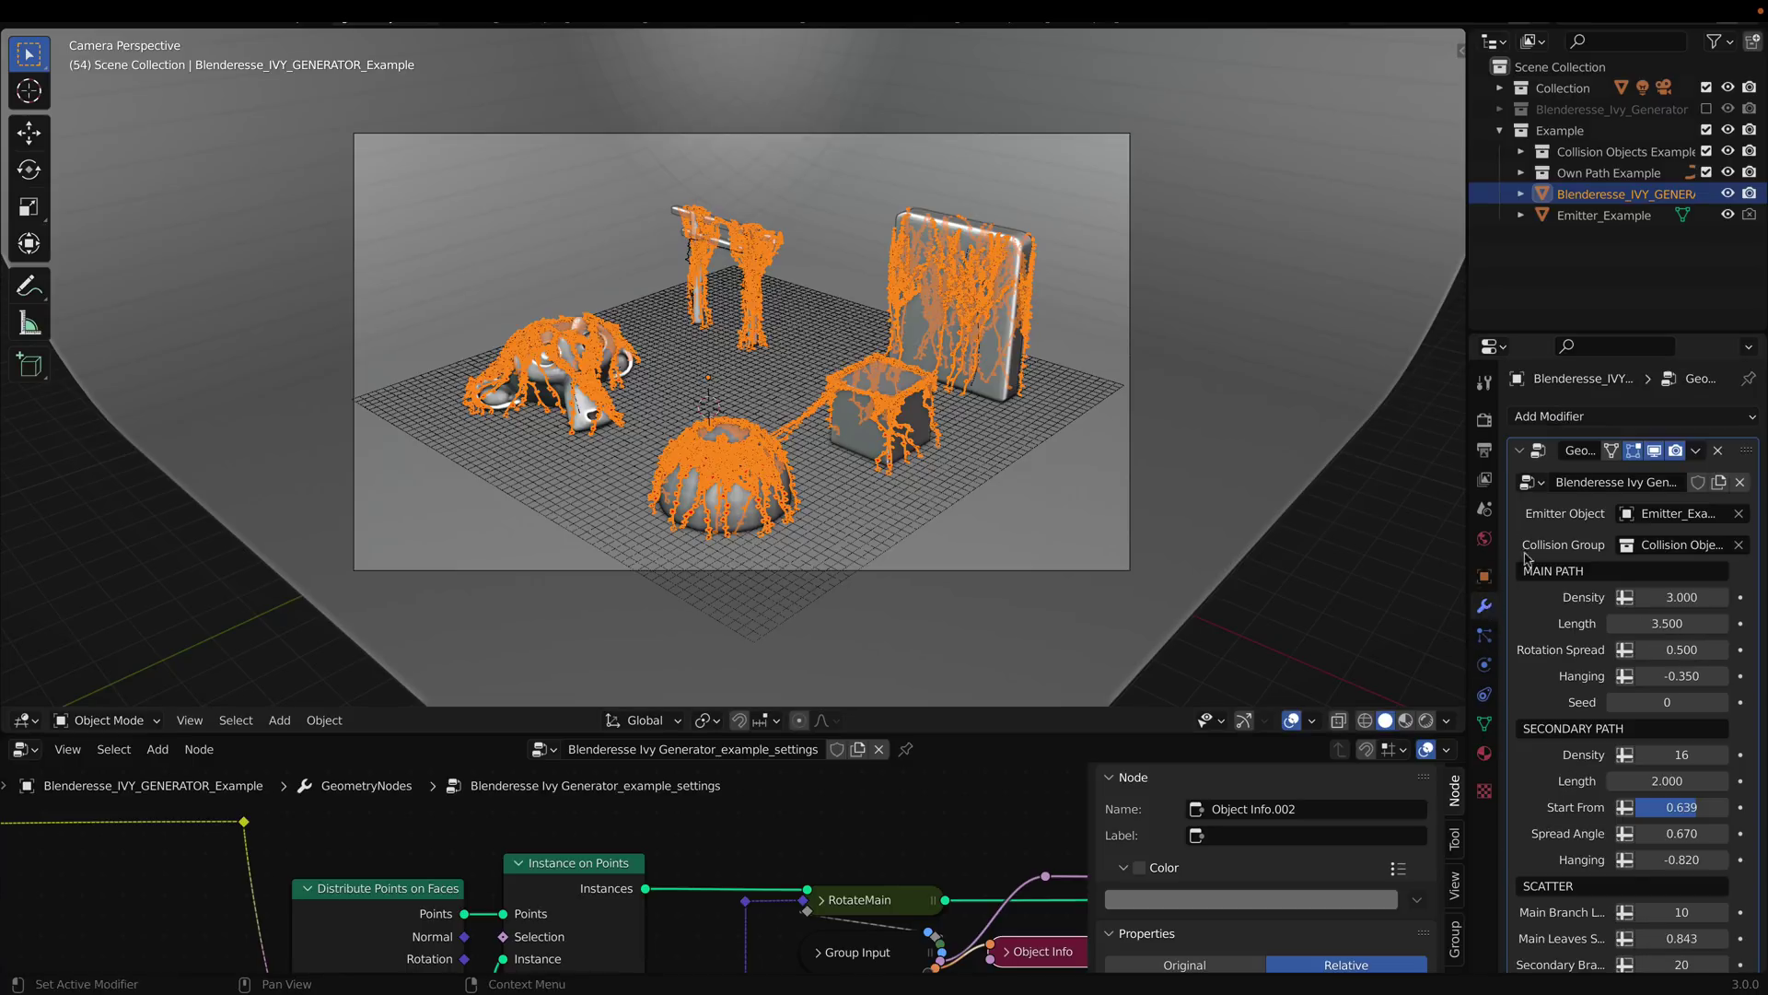
{"action": "scroll", "coordinate": [1543, 553], "scroll_direction": "down", "scroll_amount": 4}
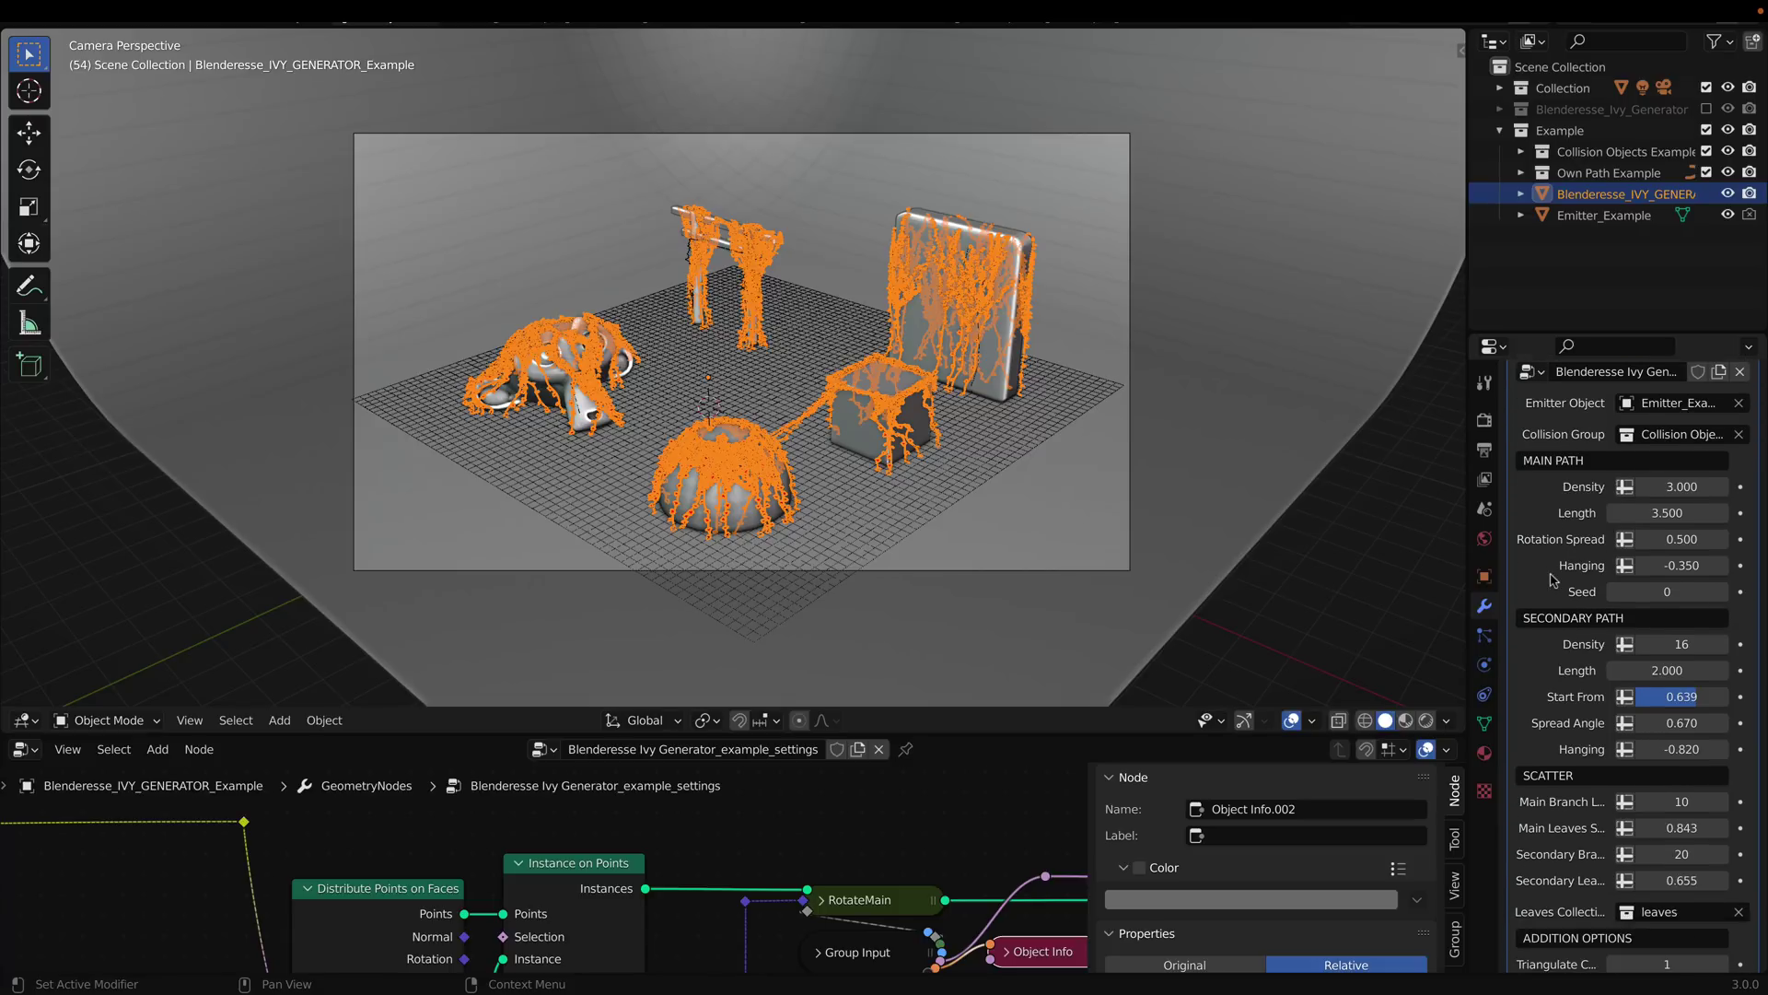
{"action": "scroll", "coordinate": [1555, 578], "scroll_direction": "down", "scroll_amount": 5}
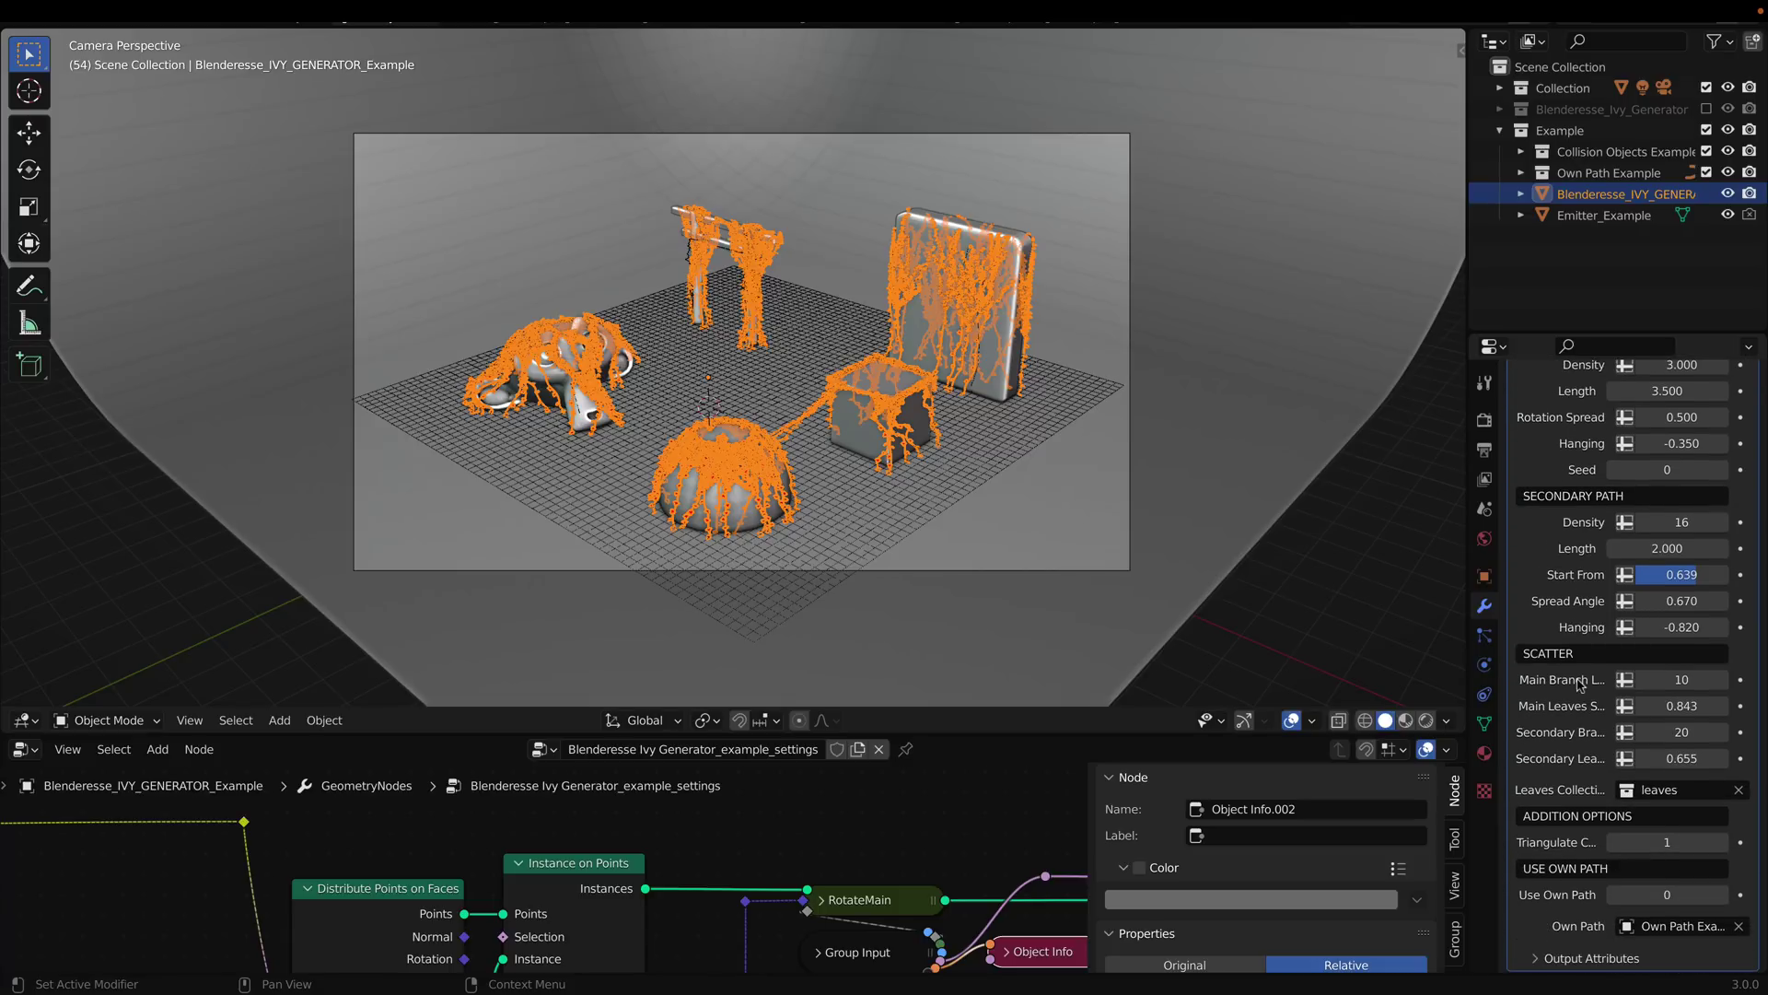
{"action": "scroll", "coordinate": [1569, 829], "scroll_direction": "up", "scroll_amount": 1}
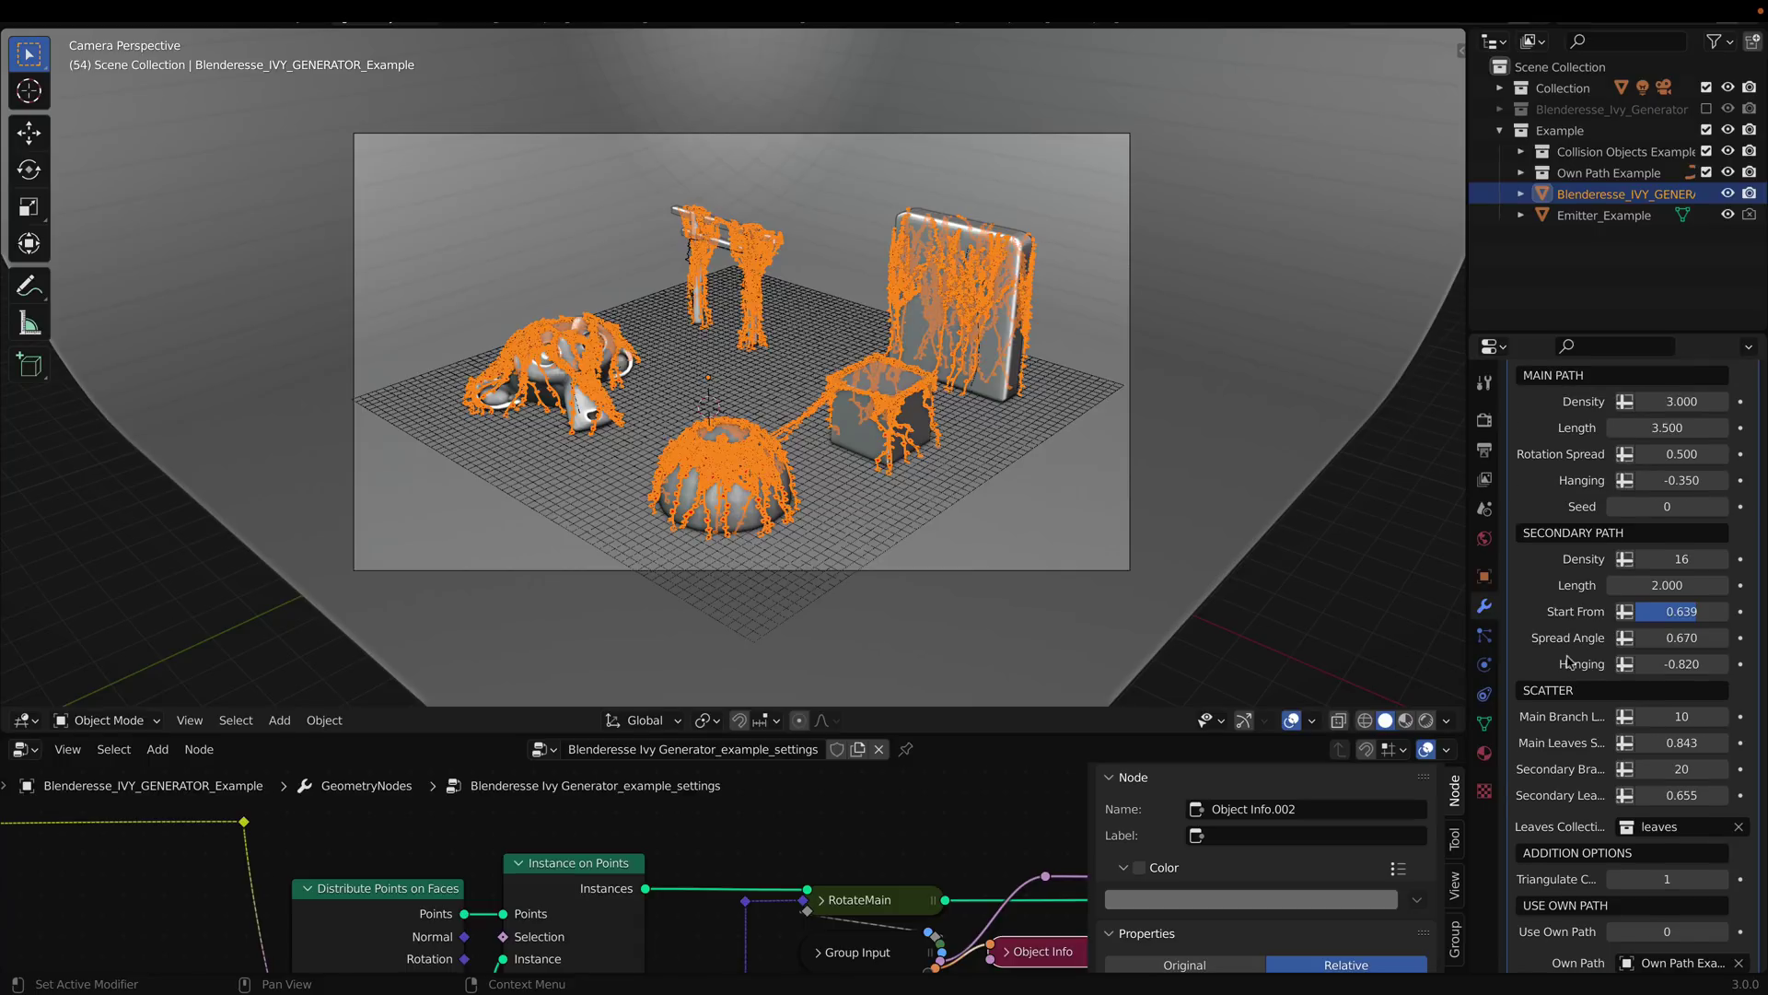
{"action": "scroll", "coordinate": [1631, 645], "scroll_direction": "up", "scroll_amount": 3}
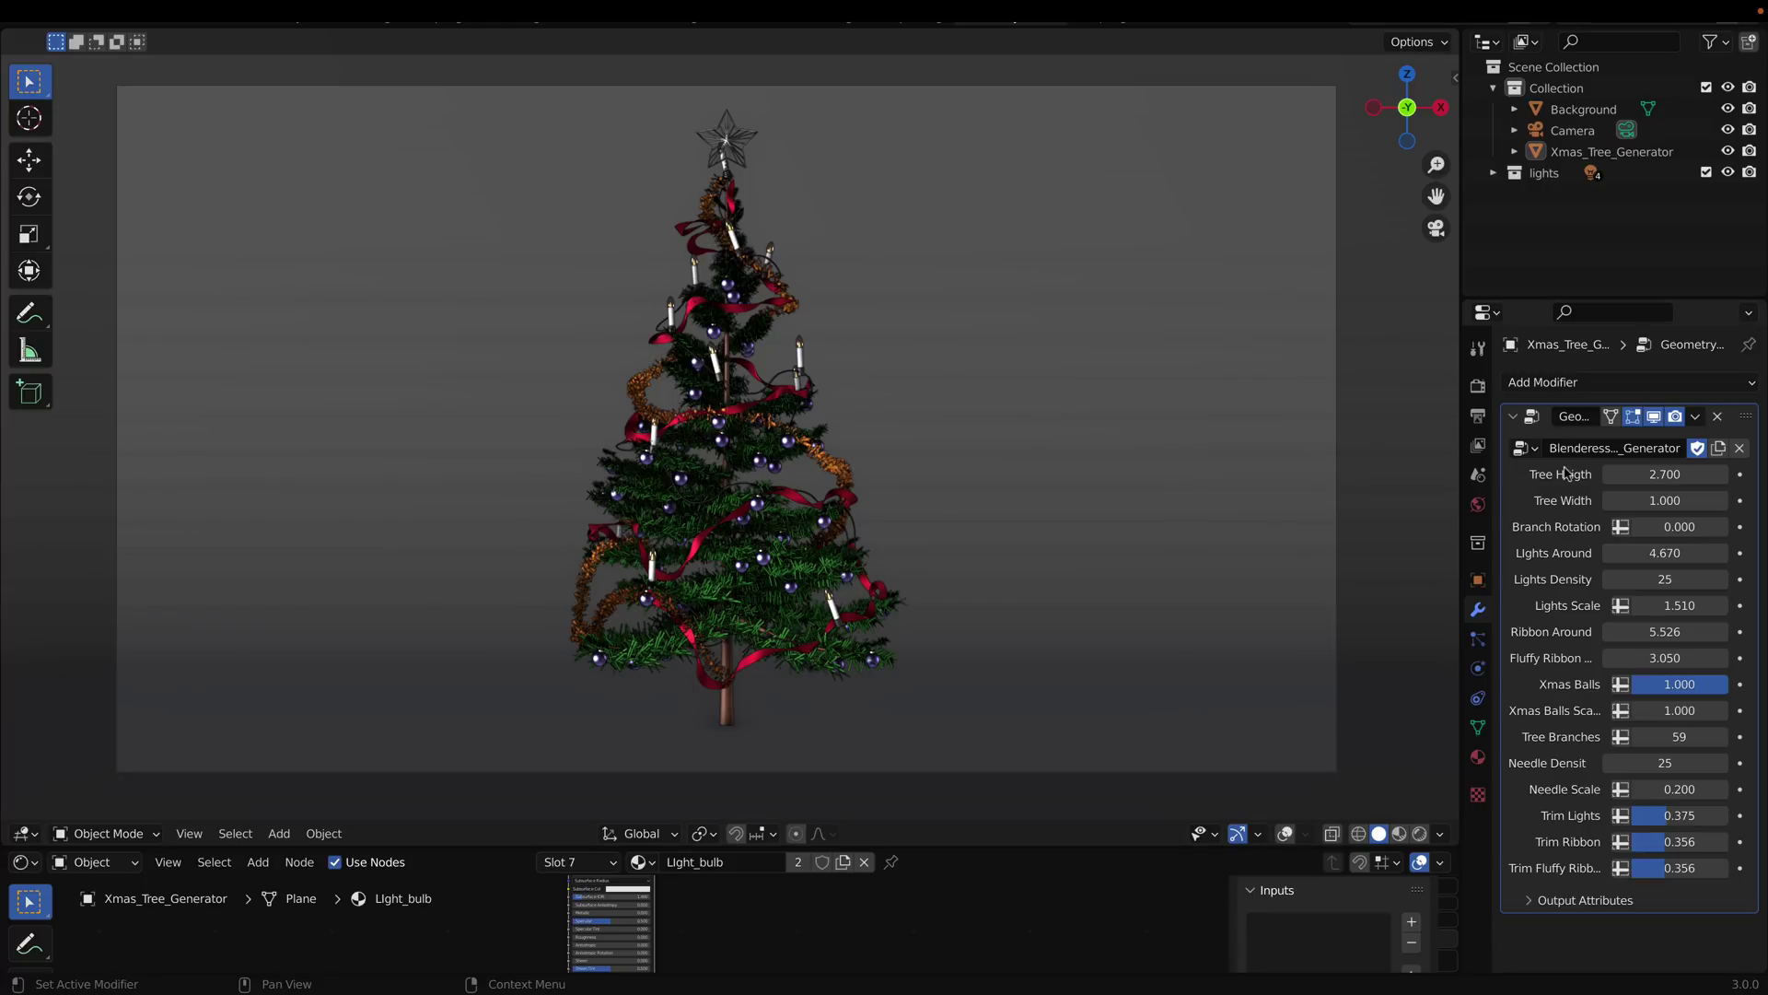
Raise the Tree Heigth, increase Branch Rotation, and add more Ribbon Around turns in the modifier panel
{"action": "left_click_drag", "start_coordinate": [1660, 474], "coordinate": [1741, 474]}
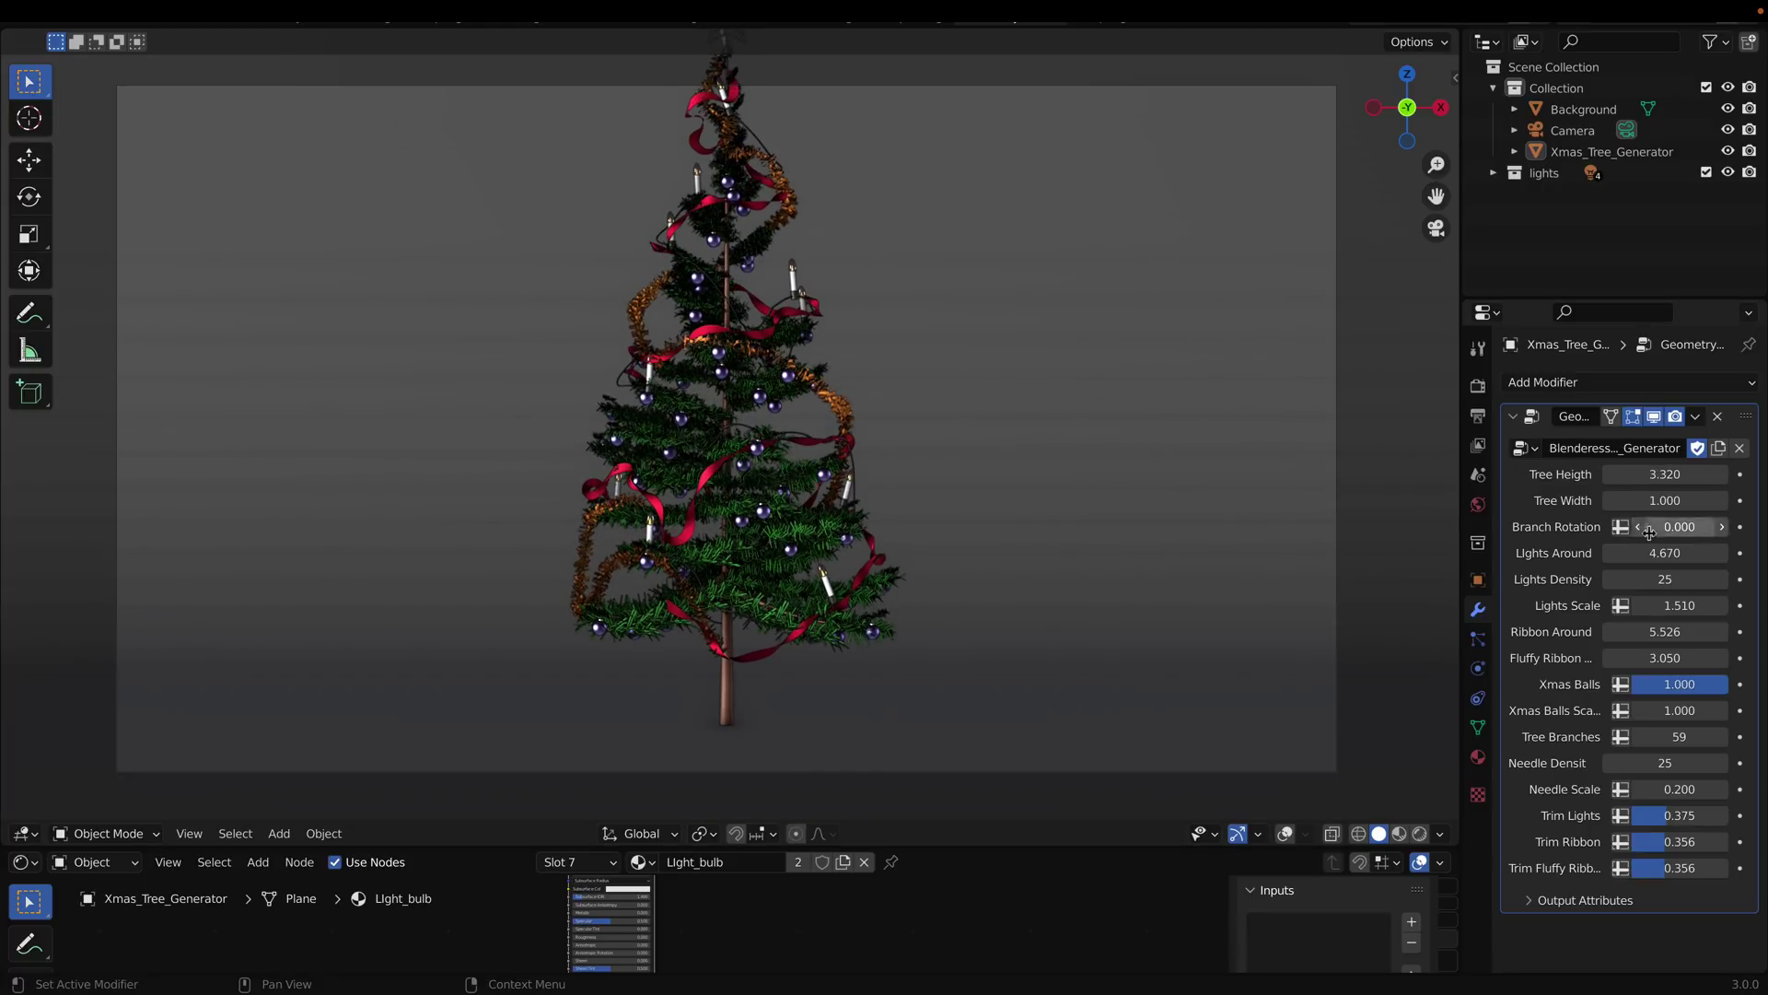
{"action": "left_click_drag", "start_coordinate": [1649, 529], "coordinate": [1732, 578]}
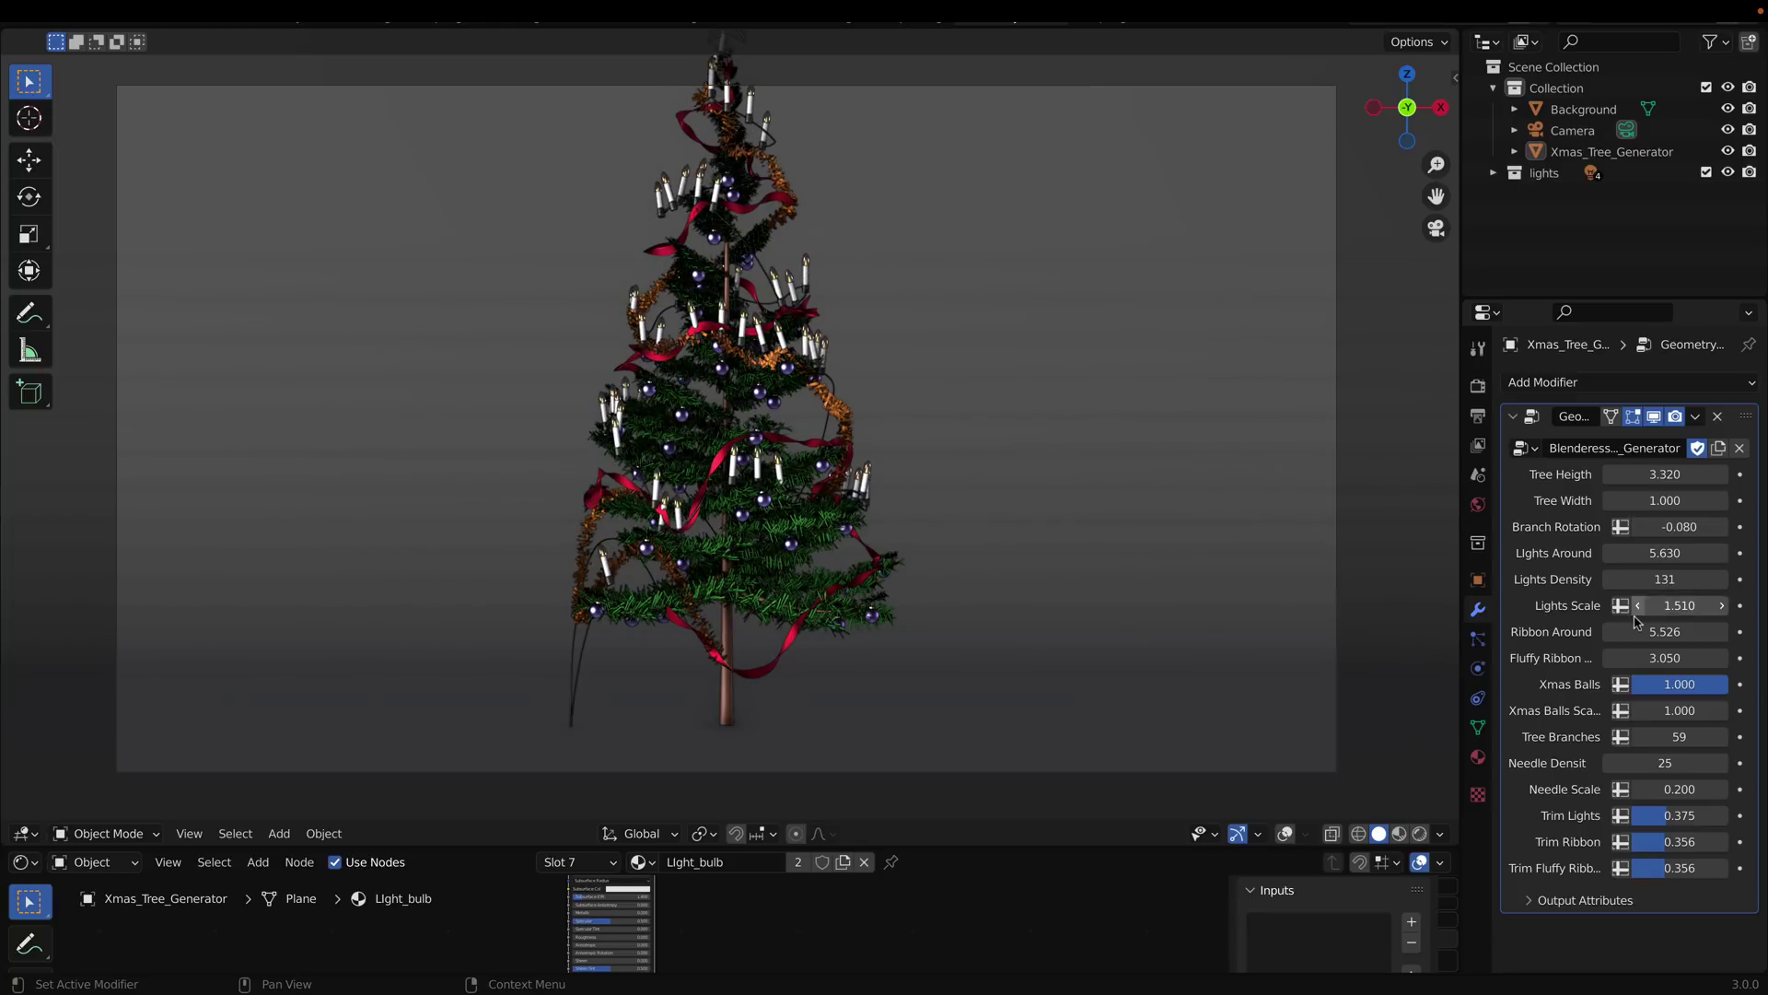
{"action": "left_click_drag", "start_coordinate": [1665, 632], "coordinate": [1703, 632]}
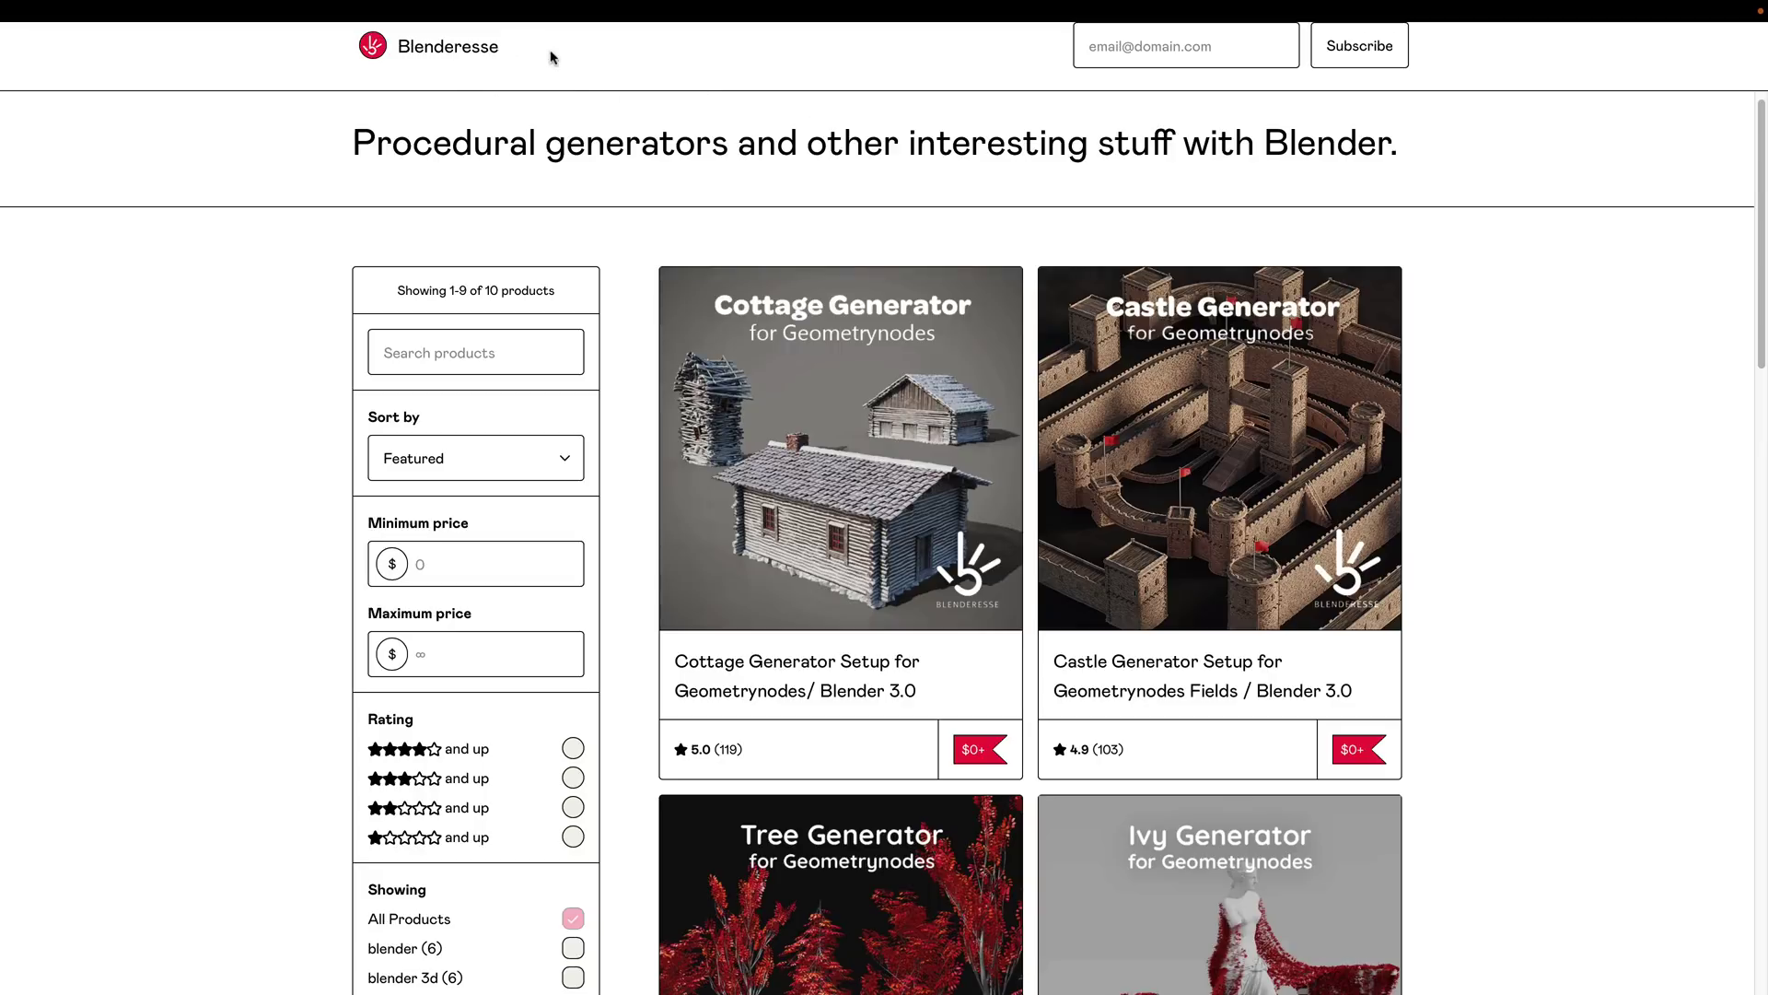
{"action": "scroll", "coordinate": [609, 97], "scroll_direction": "up", "scroll_amount": 1}
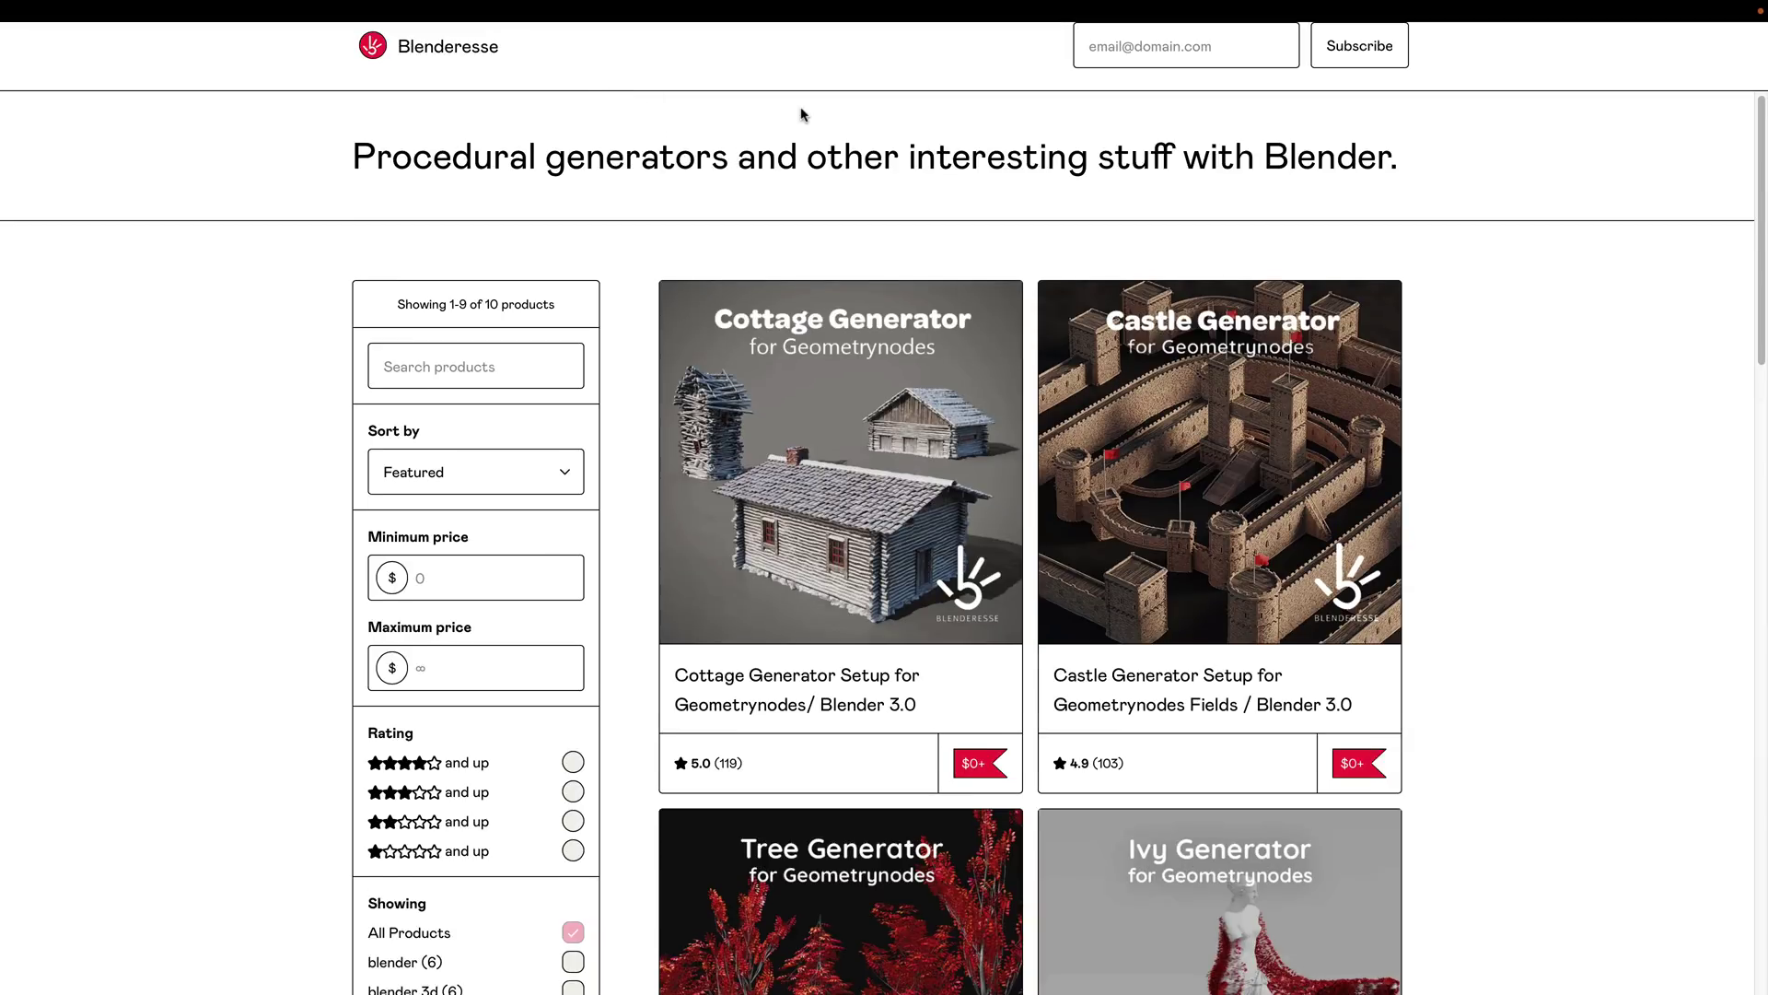
{"action": "scroll", "coordinate": [800, 114], "scroll_direction": "down", "scroll_amount": 2}
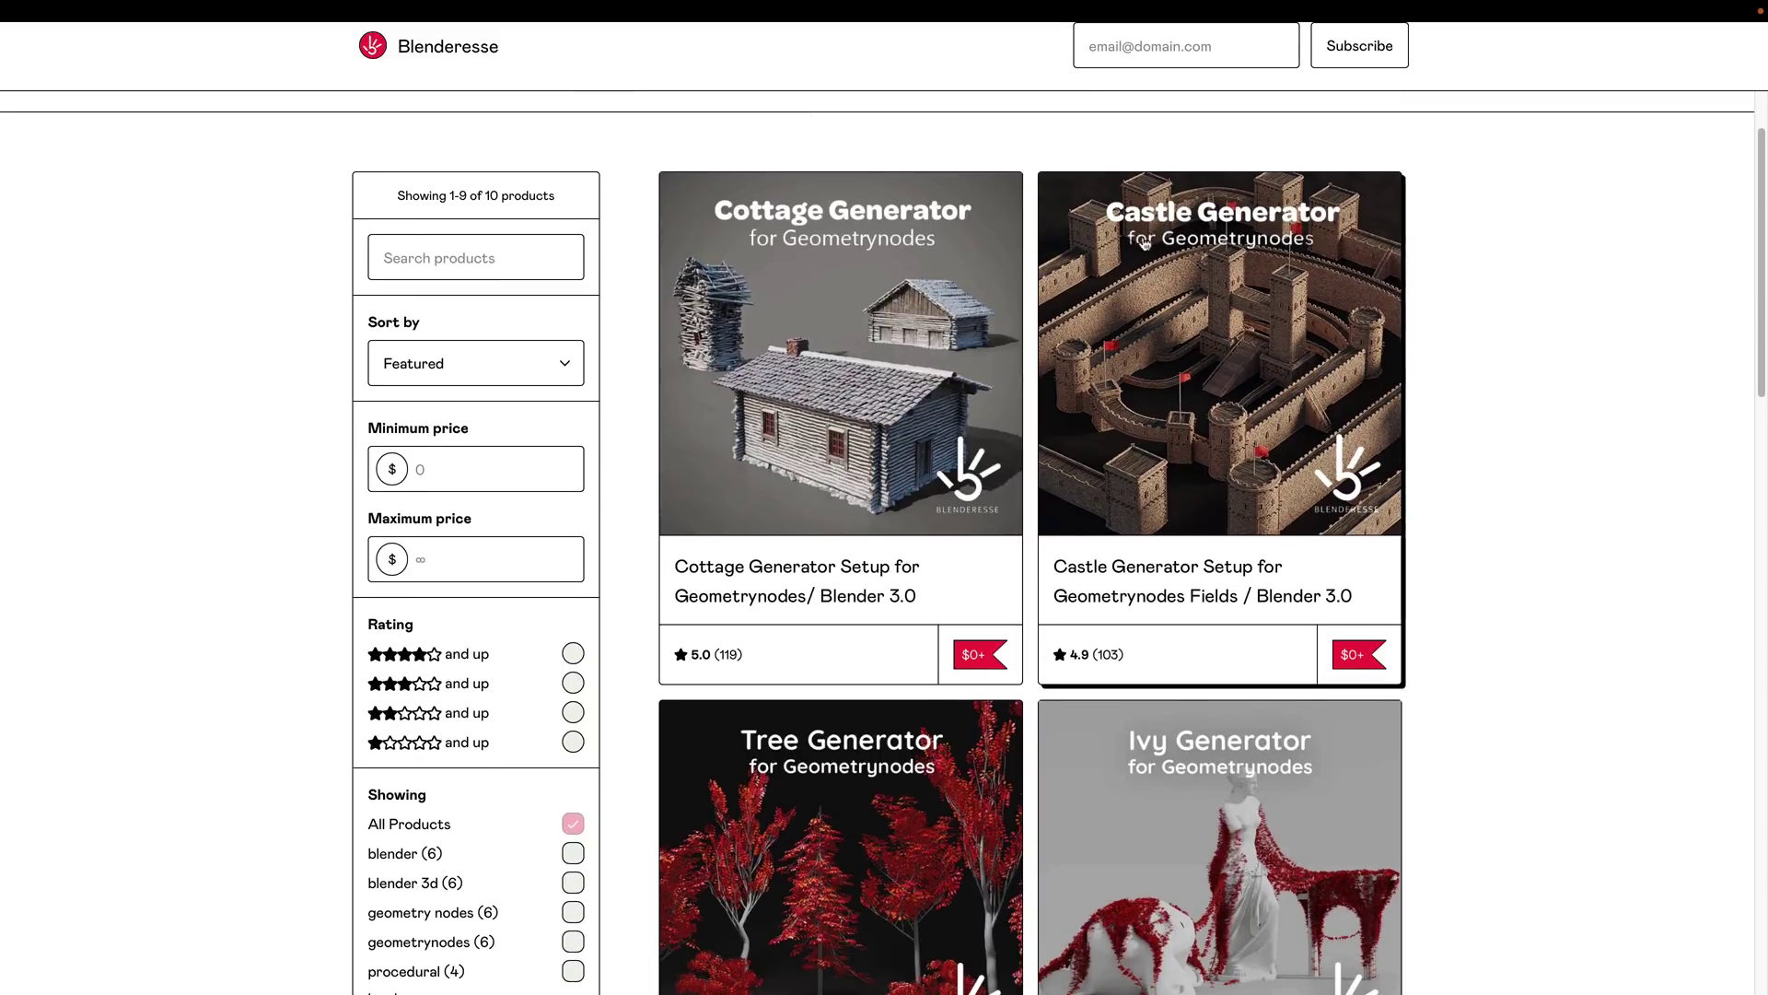
{"action": "scroll", "coordinate": [1143, 243], "scroll_direction": "down", "scroll_amount": 5}
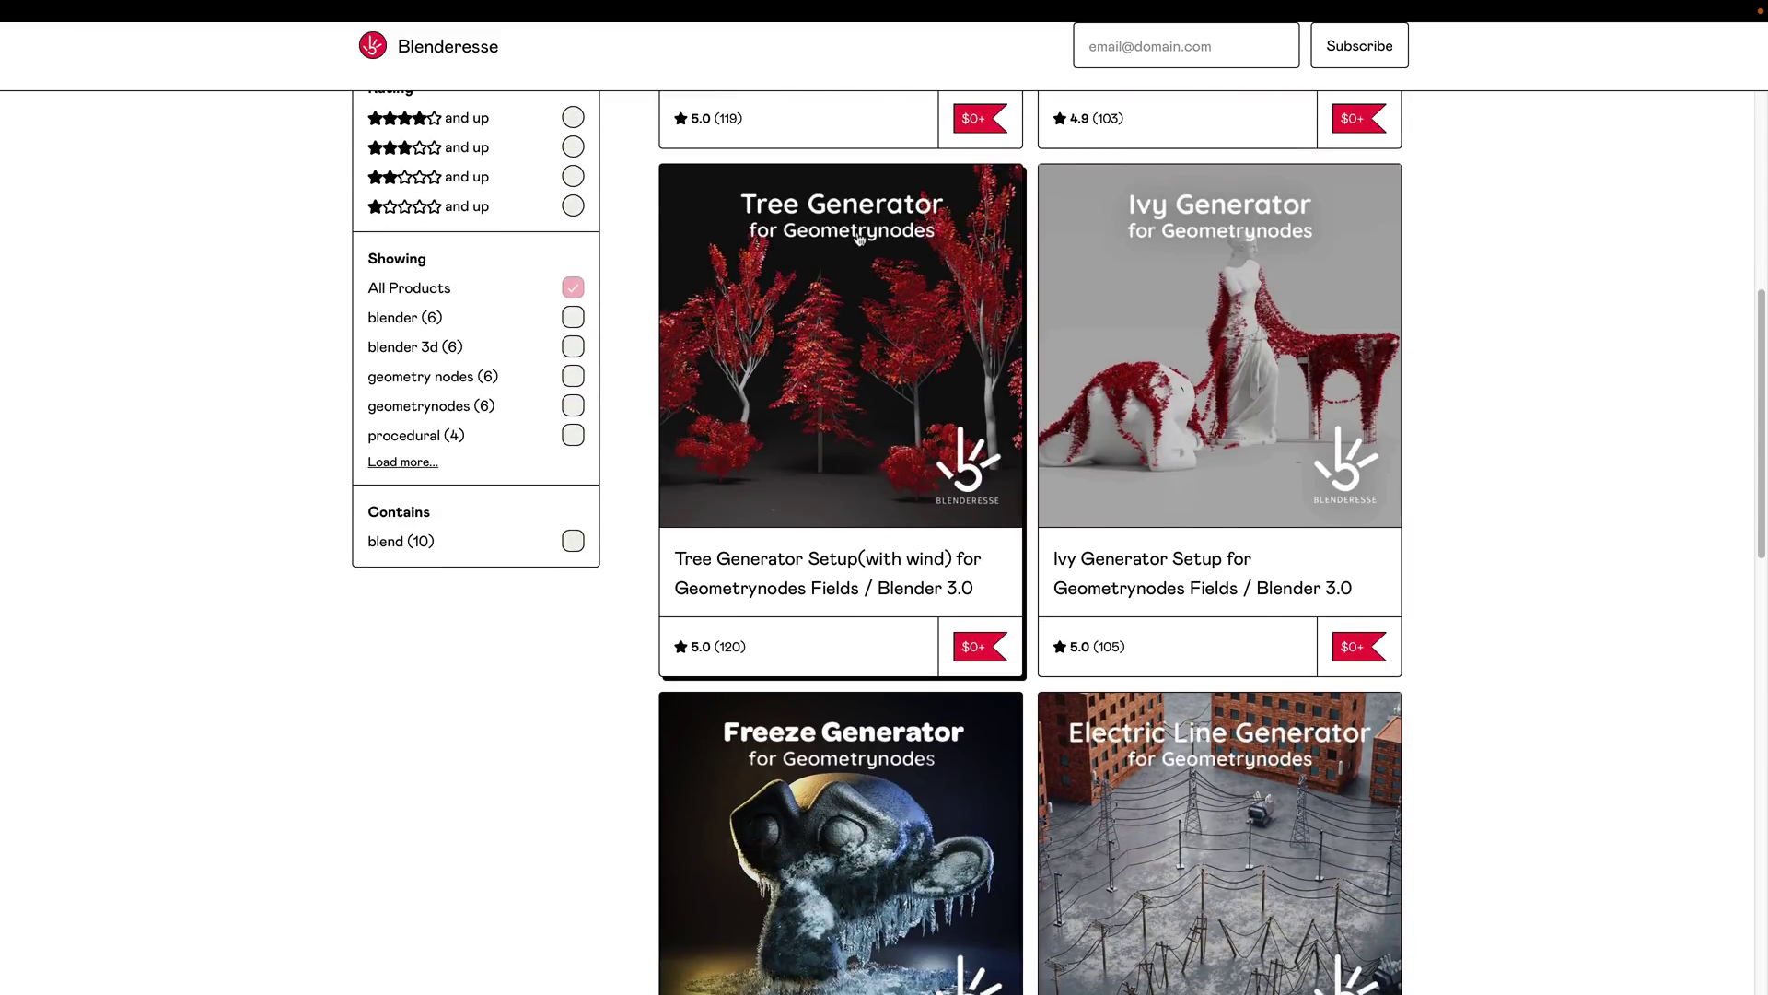
{"action": "scroll", "coordinate": [1185, 240], "scroll_direction": "down", "scroll_amount": 4}
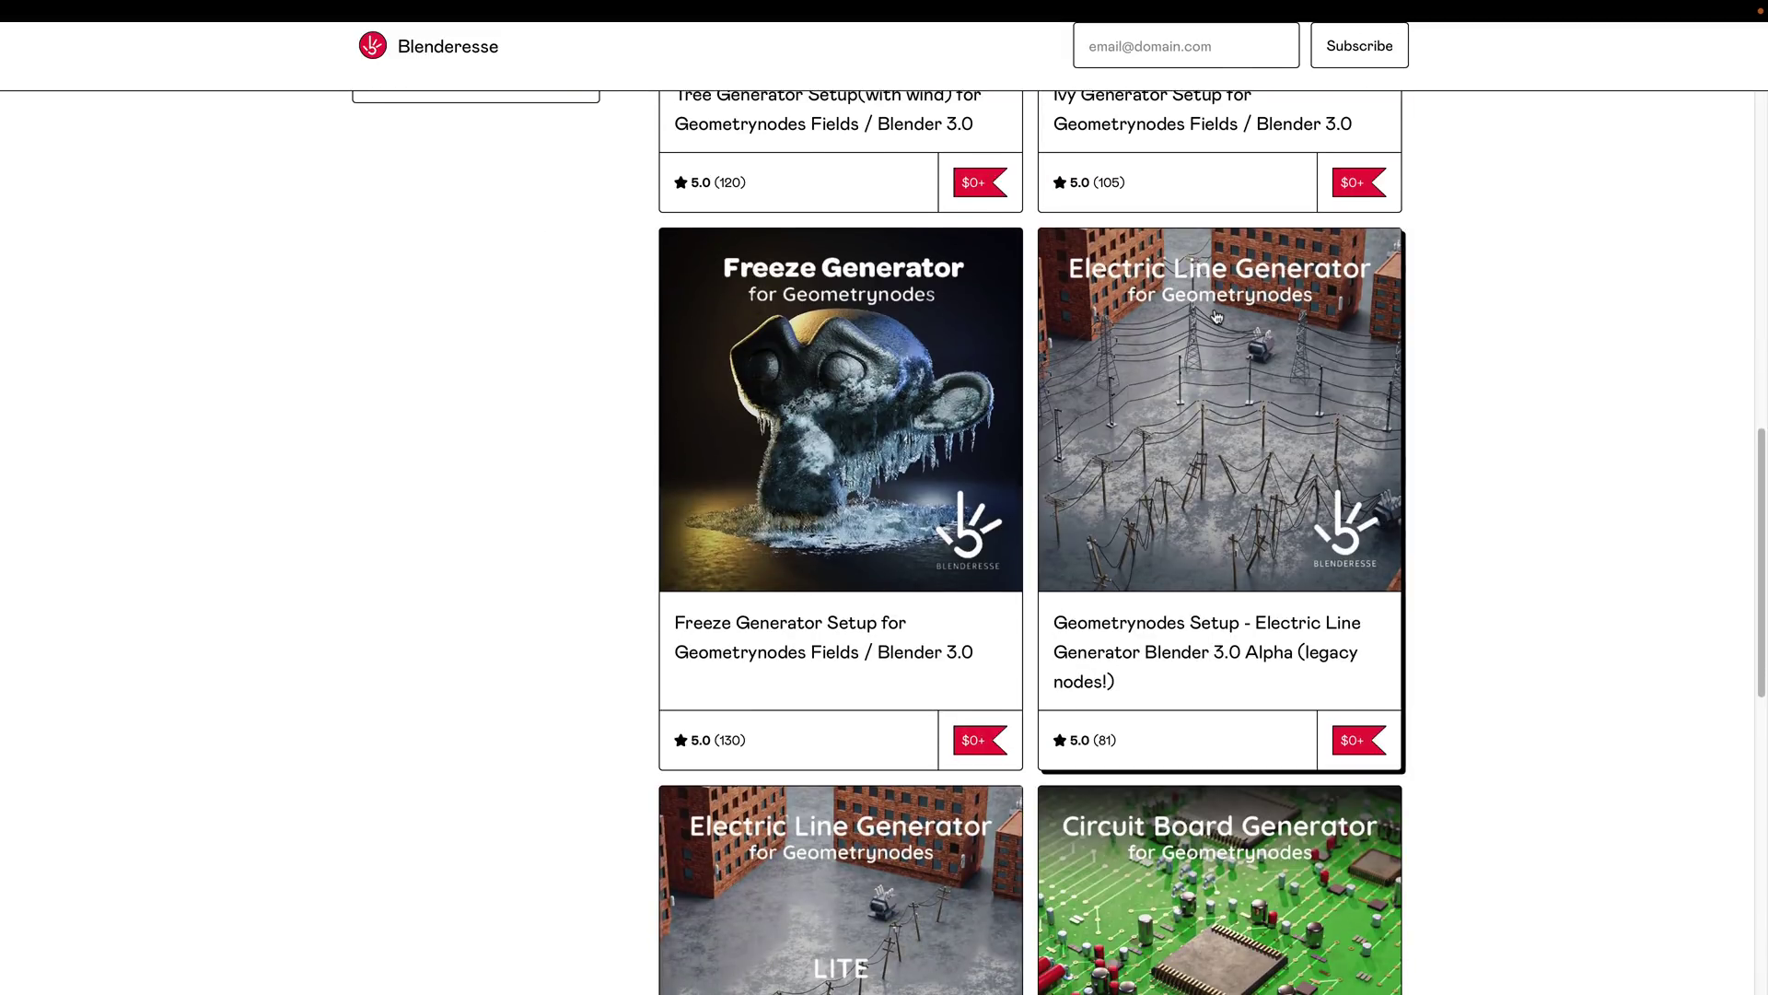
{"action": "scroll", "coordinate": [1216, 317], "scroll_direction": "down", "scroll_amount": 4}
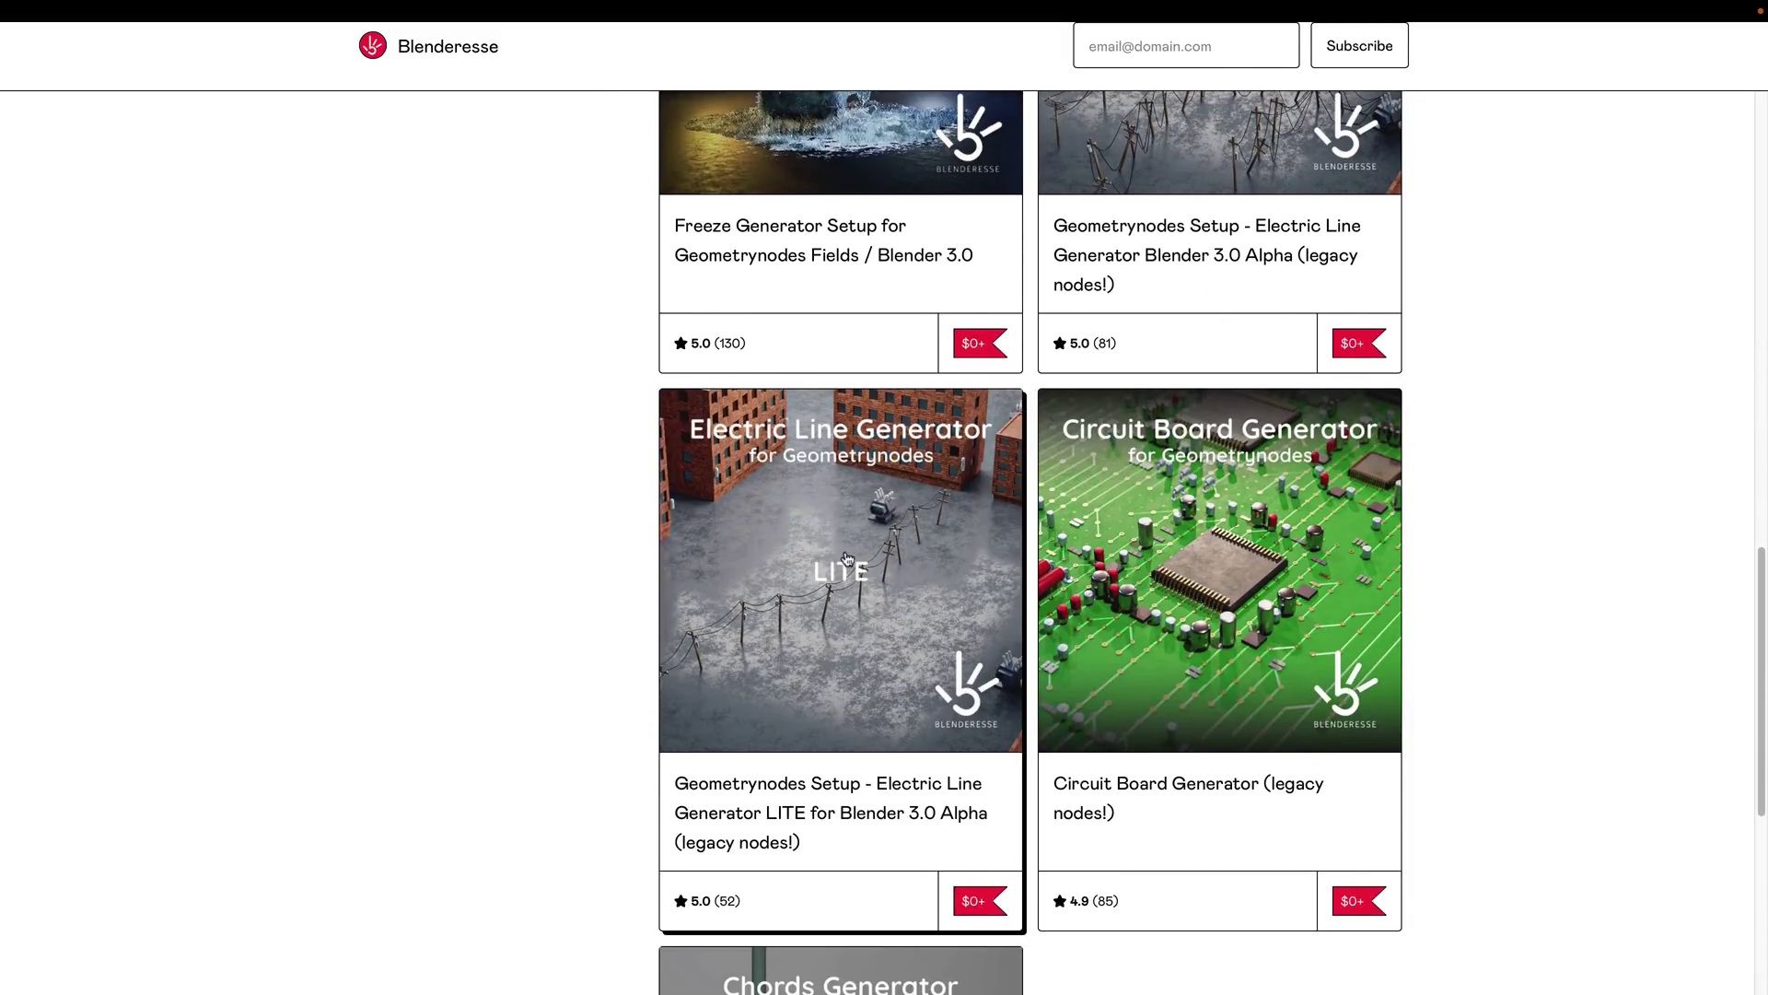
{"action": "scroll", "coordinate": [1163, 509], "scroll_direction": "down", "scroll_amount": 4}
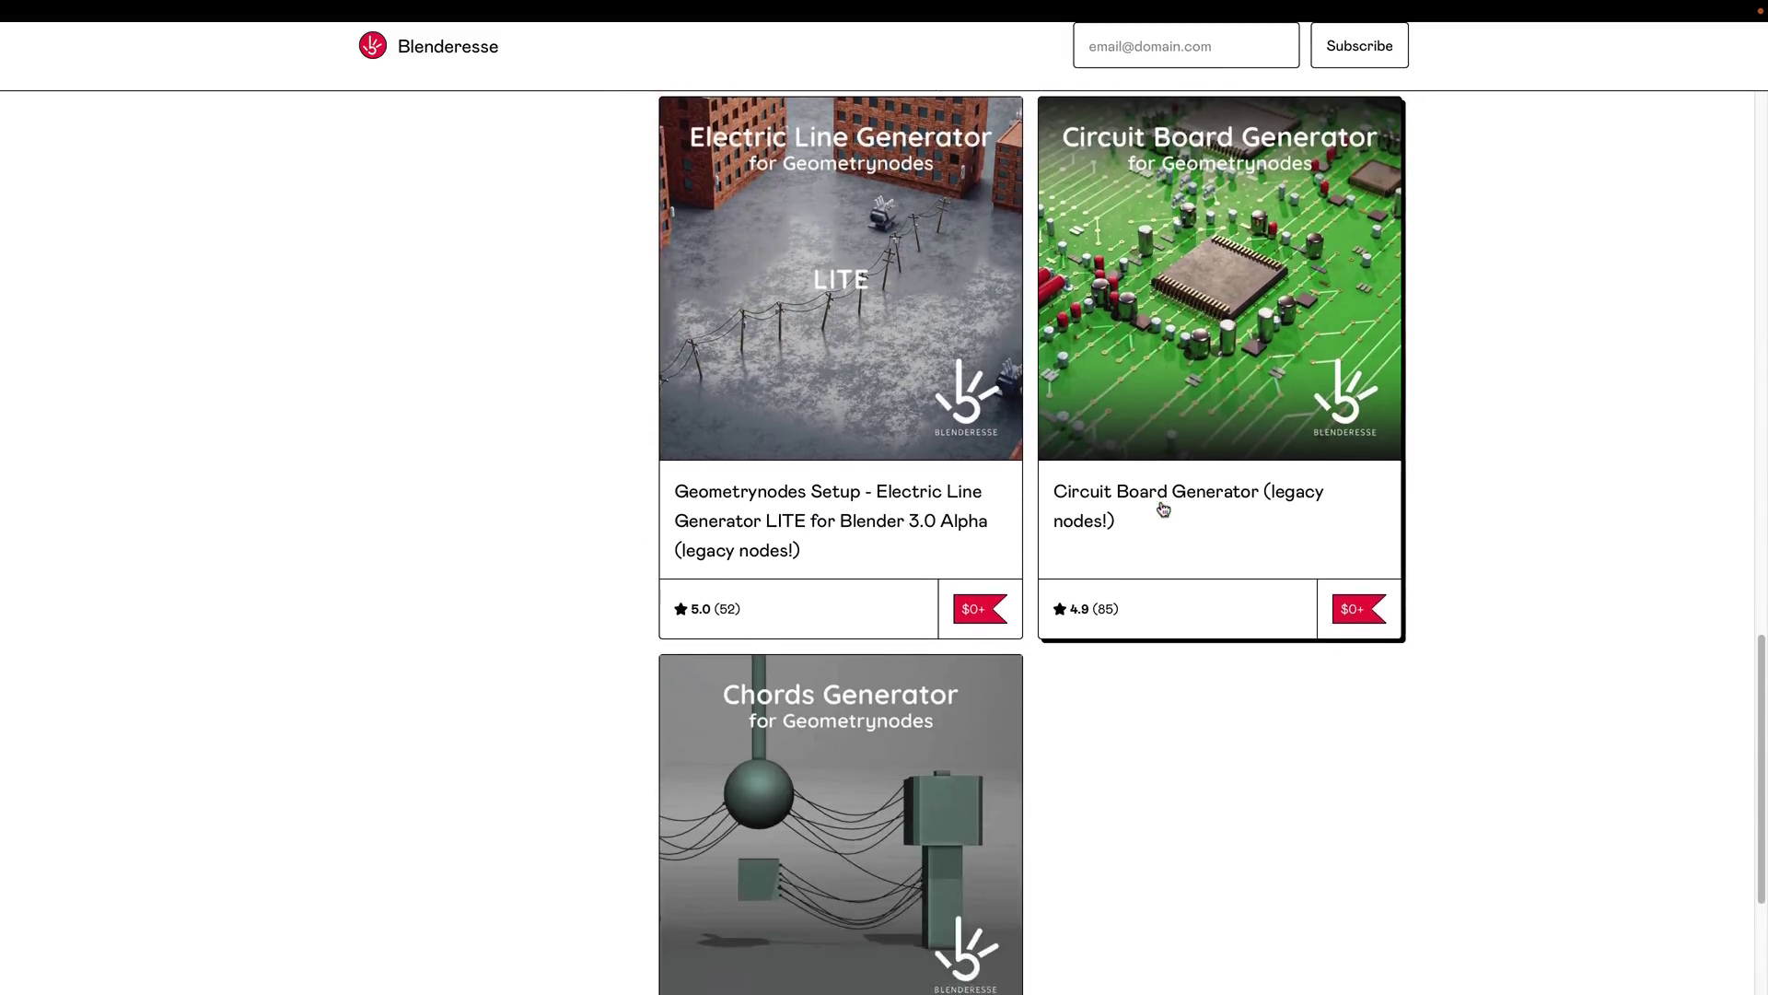
{"action": "scroll", "coordinate": [1163, 509], "scroll_direction": "down", "scroll_amount": 3}
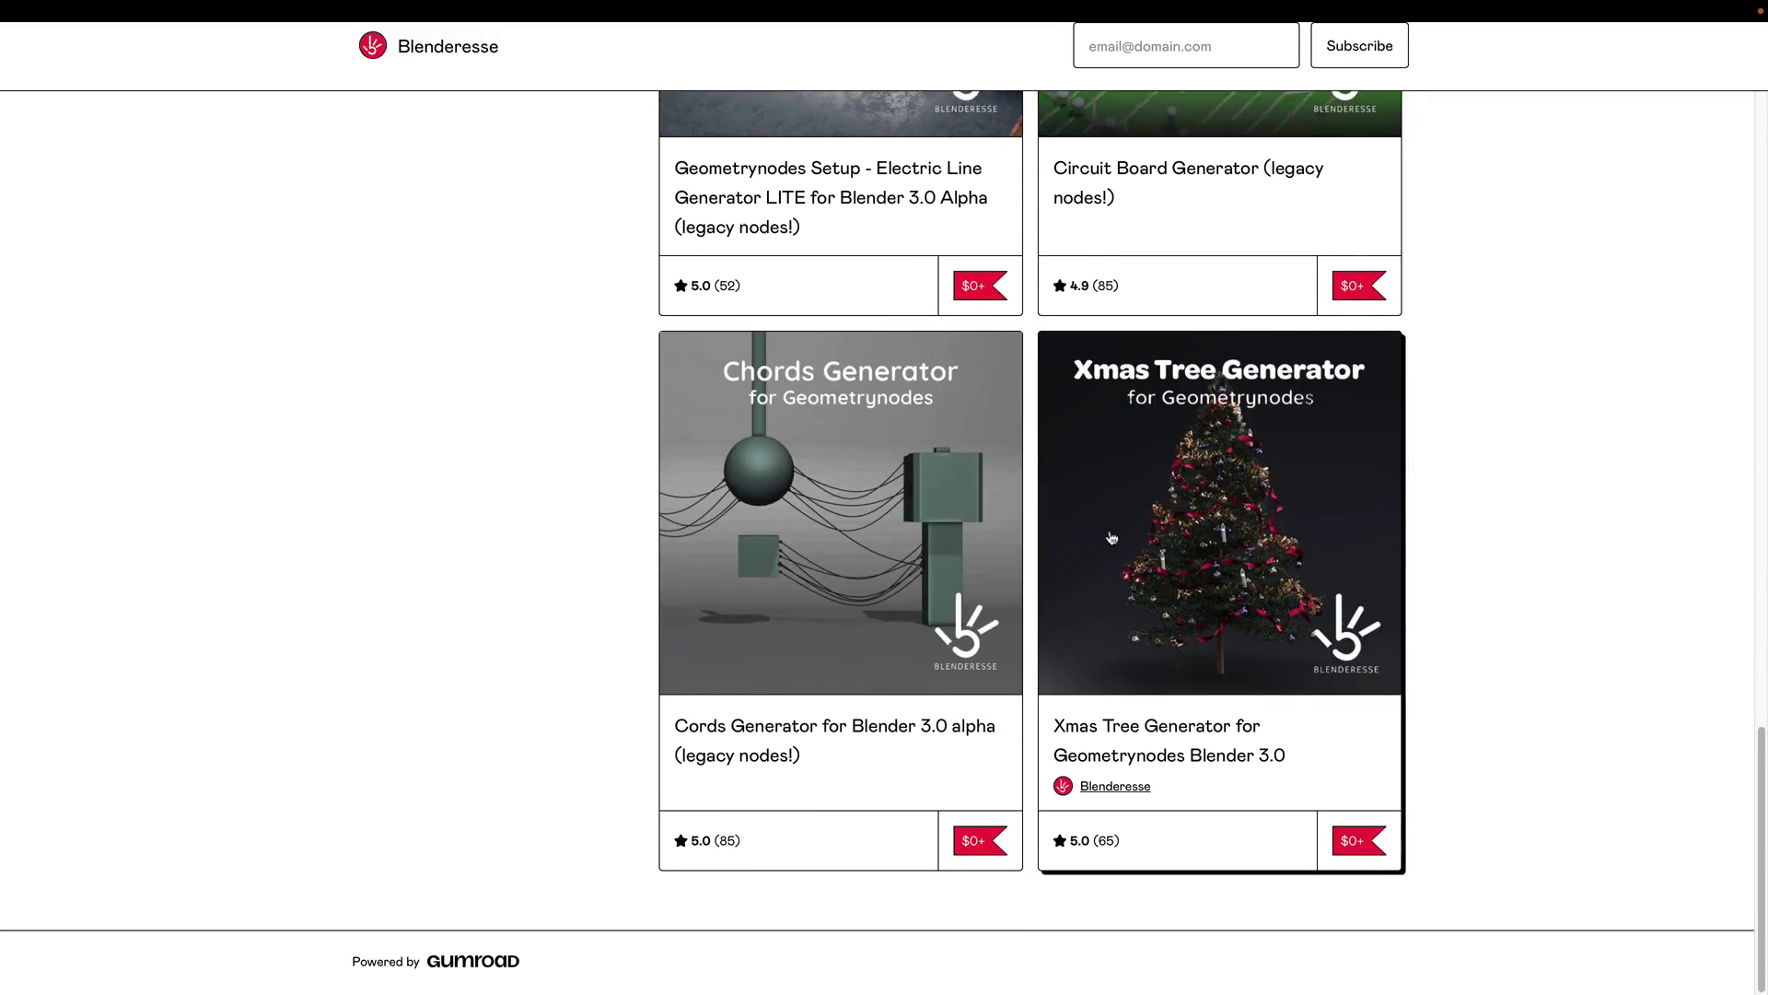
{"action": "scroll", "coordinate": [1112, 539], "scroll_direction": "up", "scroll_amount": 16}
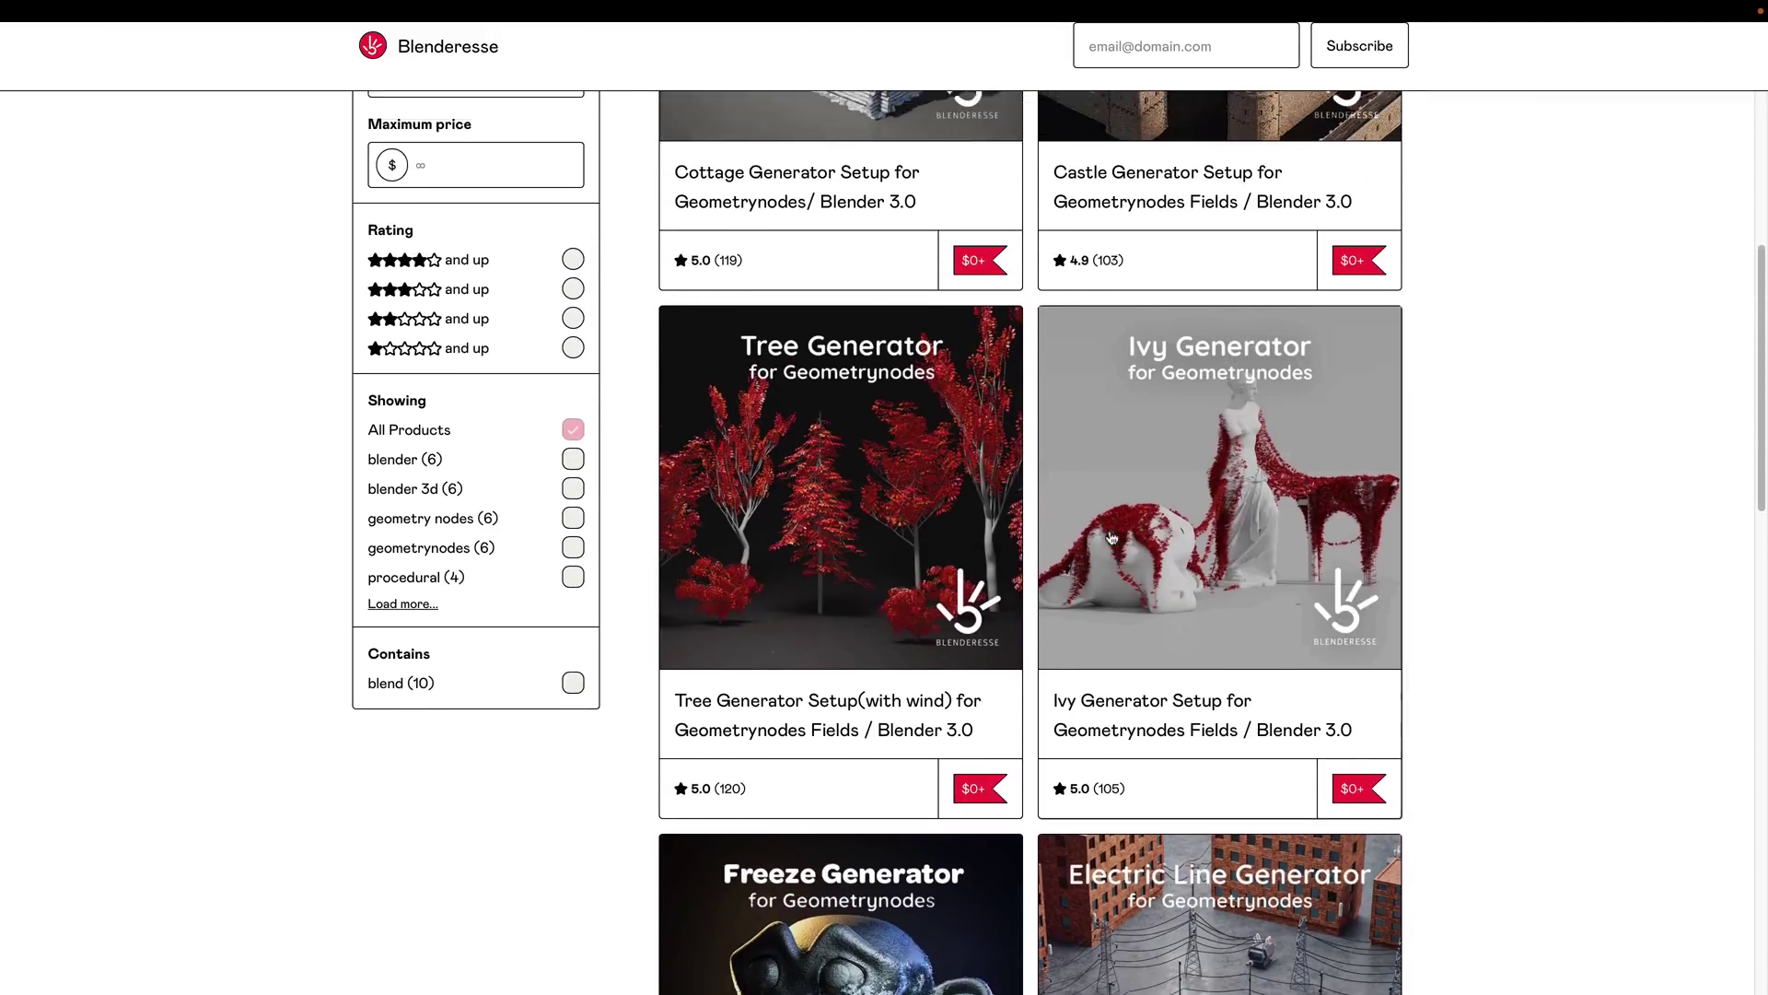
{"action": "scroll", "coordinate": [1112, 539], "scroll_direction": "up", "scroll_amount": 5}
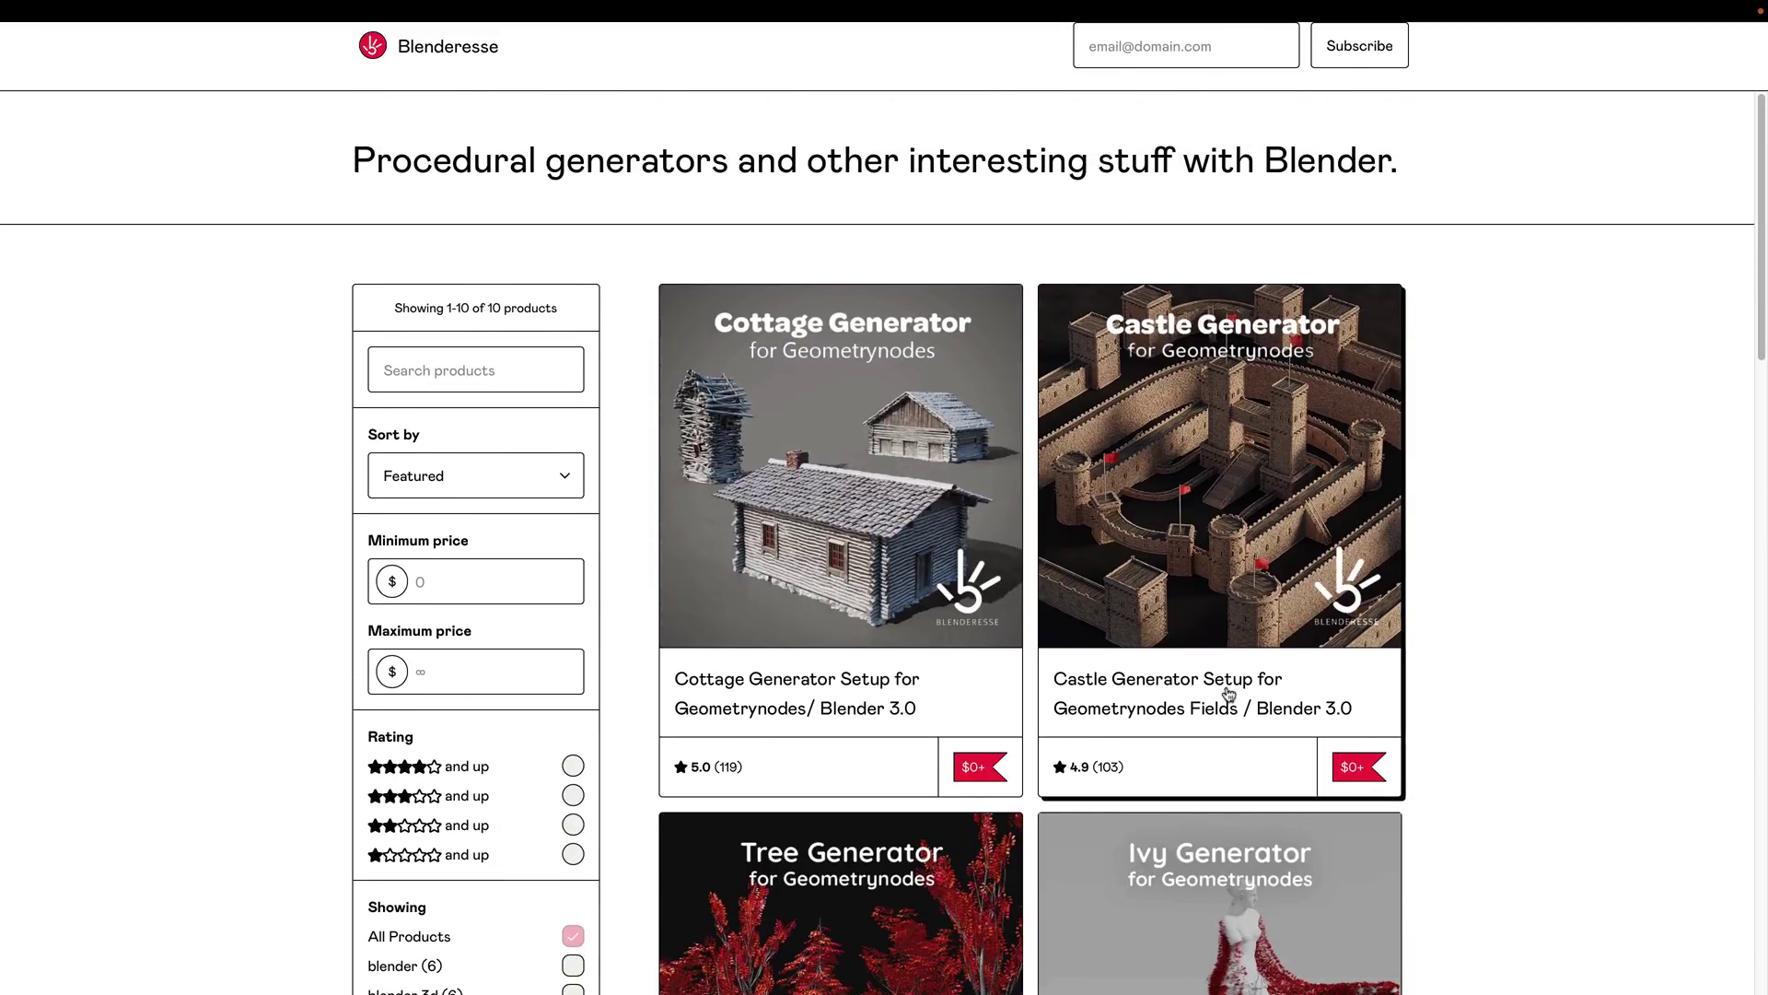
Open the Castle Generator Setup page and check it out with a fair price of $0
{"action": "left_click", "coordinate": [1215, 606]}
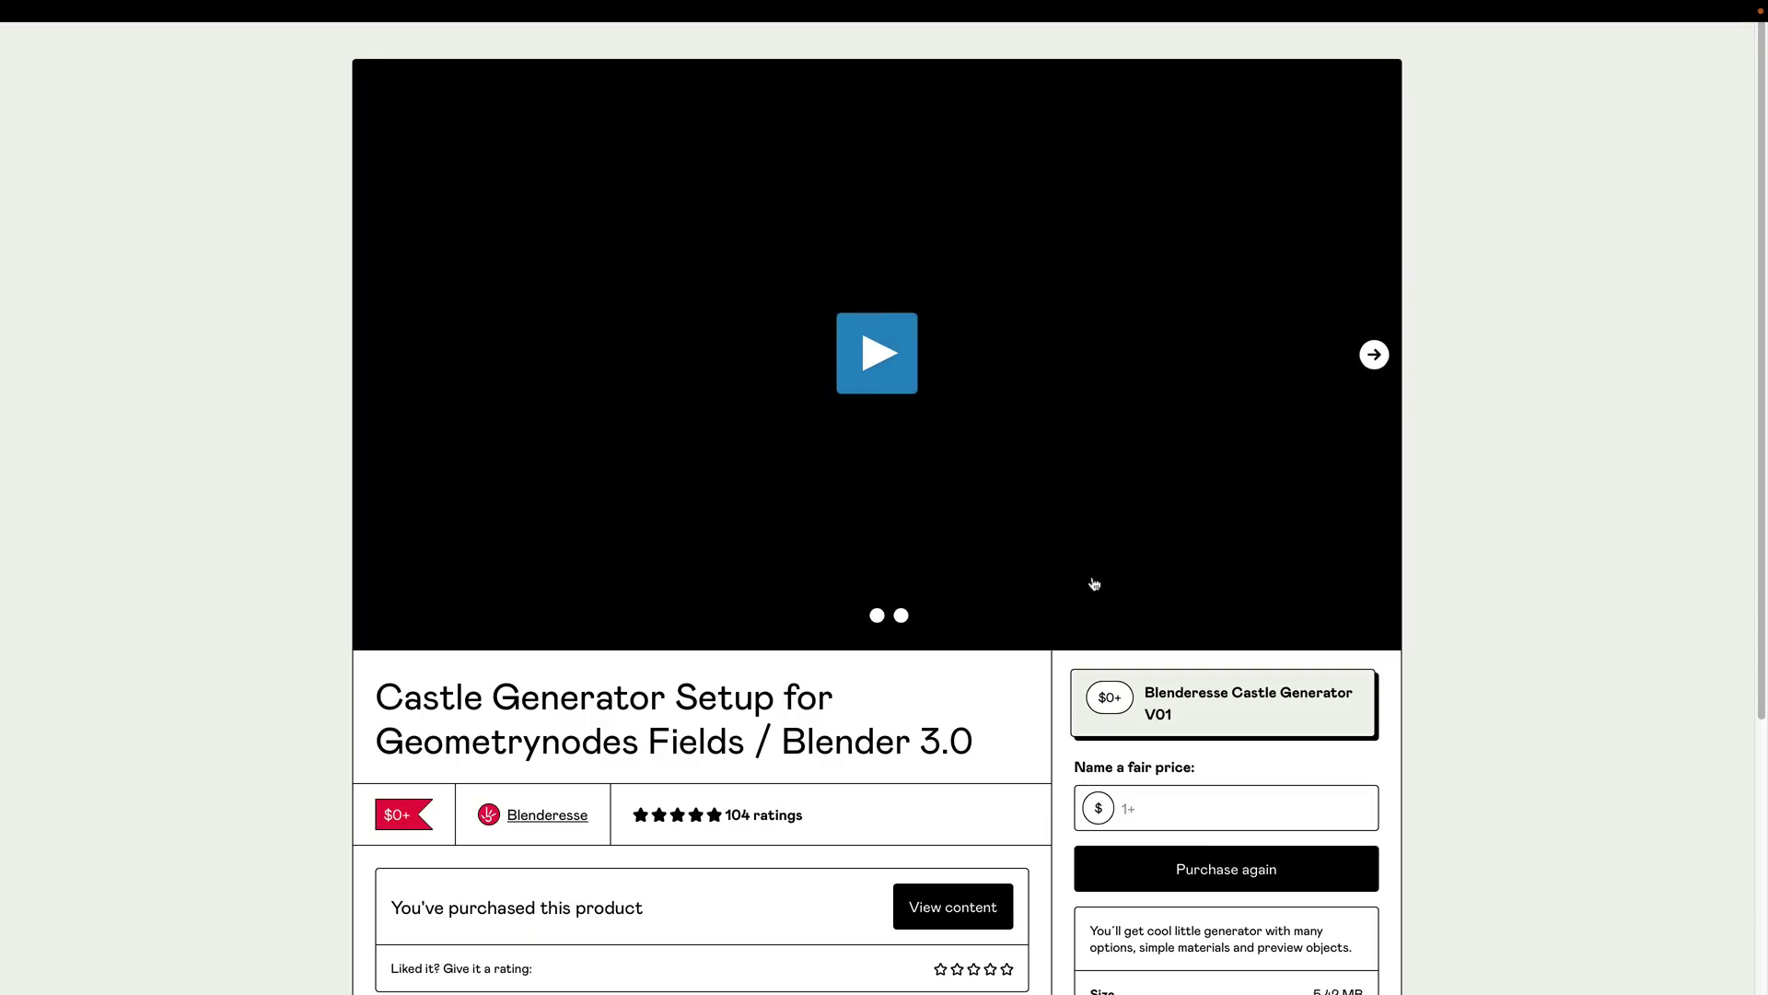
{"action": "scroll", "coordinate": [1086, 589], "scroll_direction": "down", "scroll_amount": 2}
{"action": "scroll", "coordinate": [1059, 669], "scroll_direction": "down", "scroll_amount": 2}
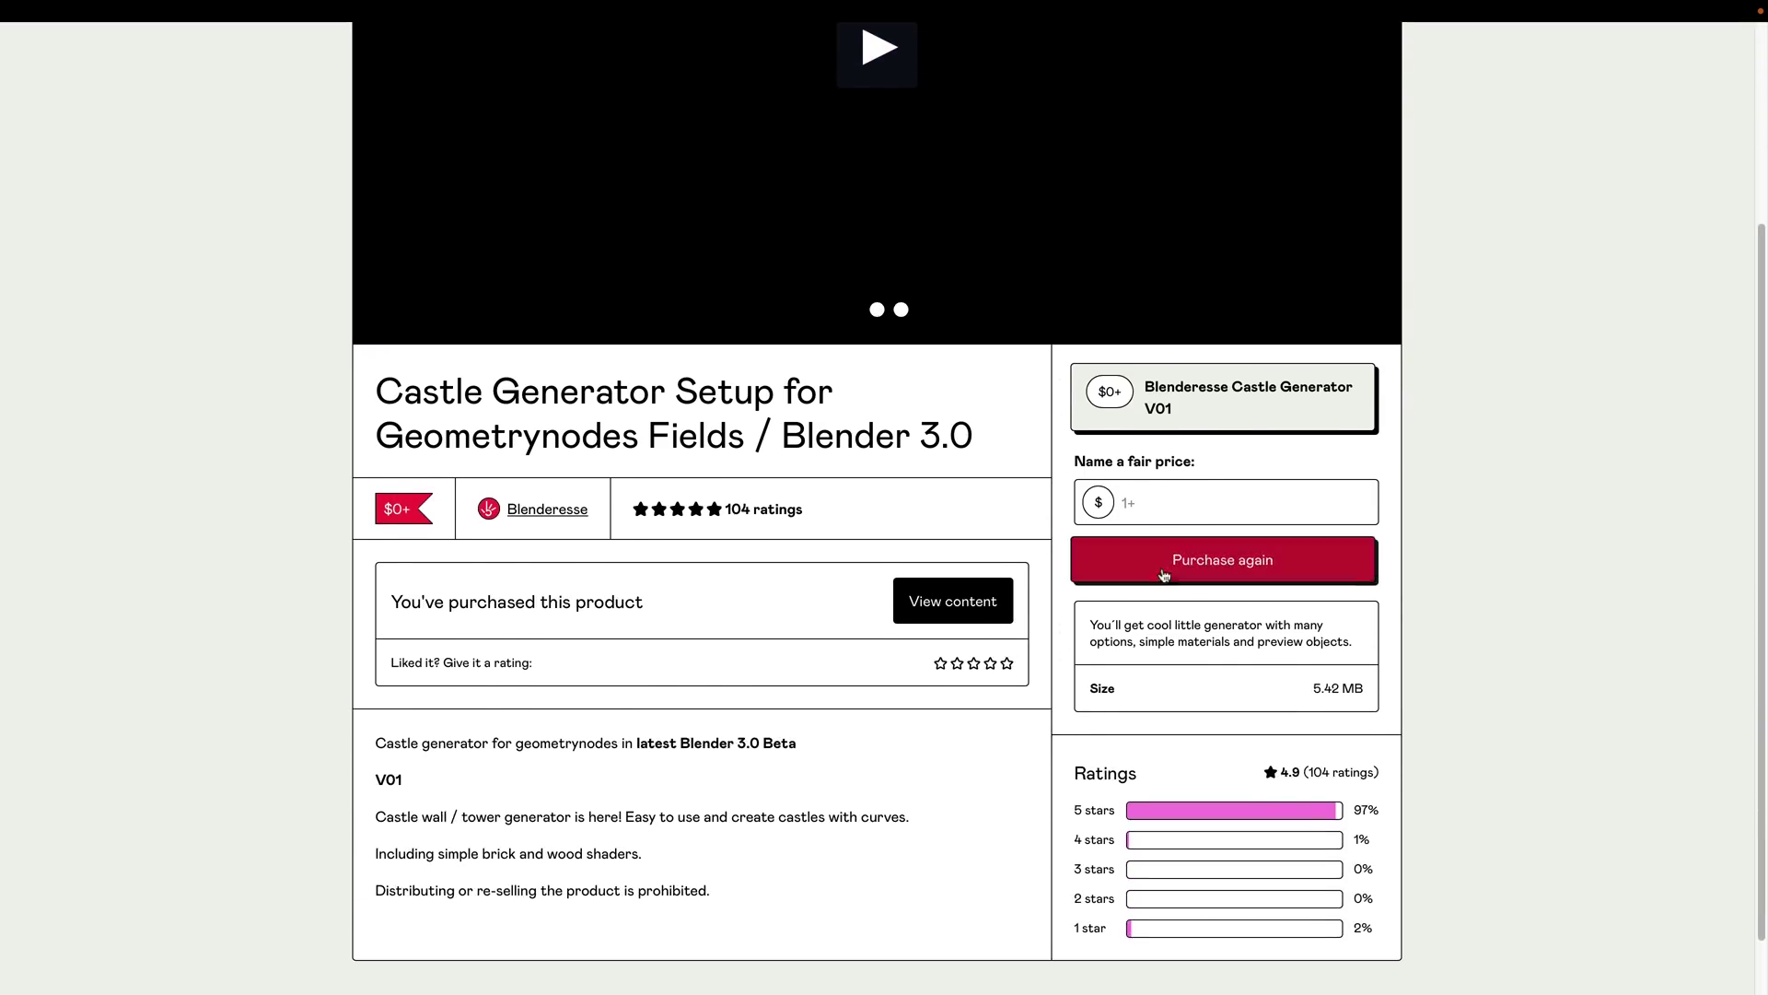
{"action": "left_click", "coordinate": [1174, 482]}
{"action": "type", "text": "0"}
{"action": "left_click", "coordinate": [1247, 534]}
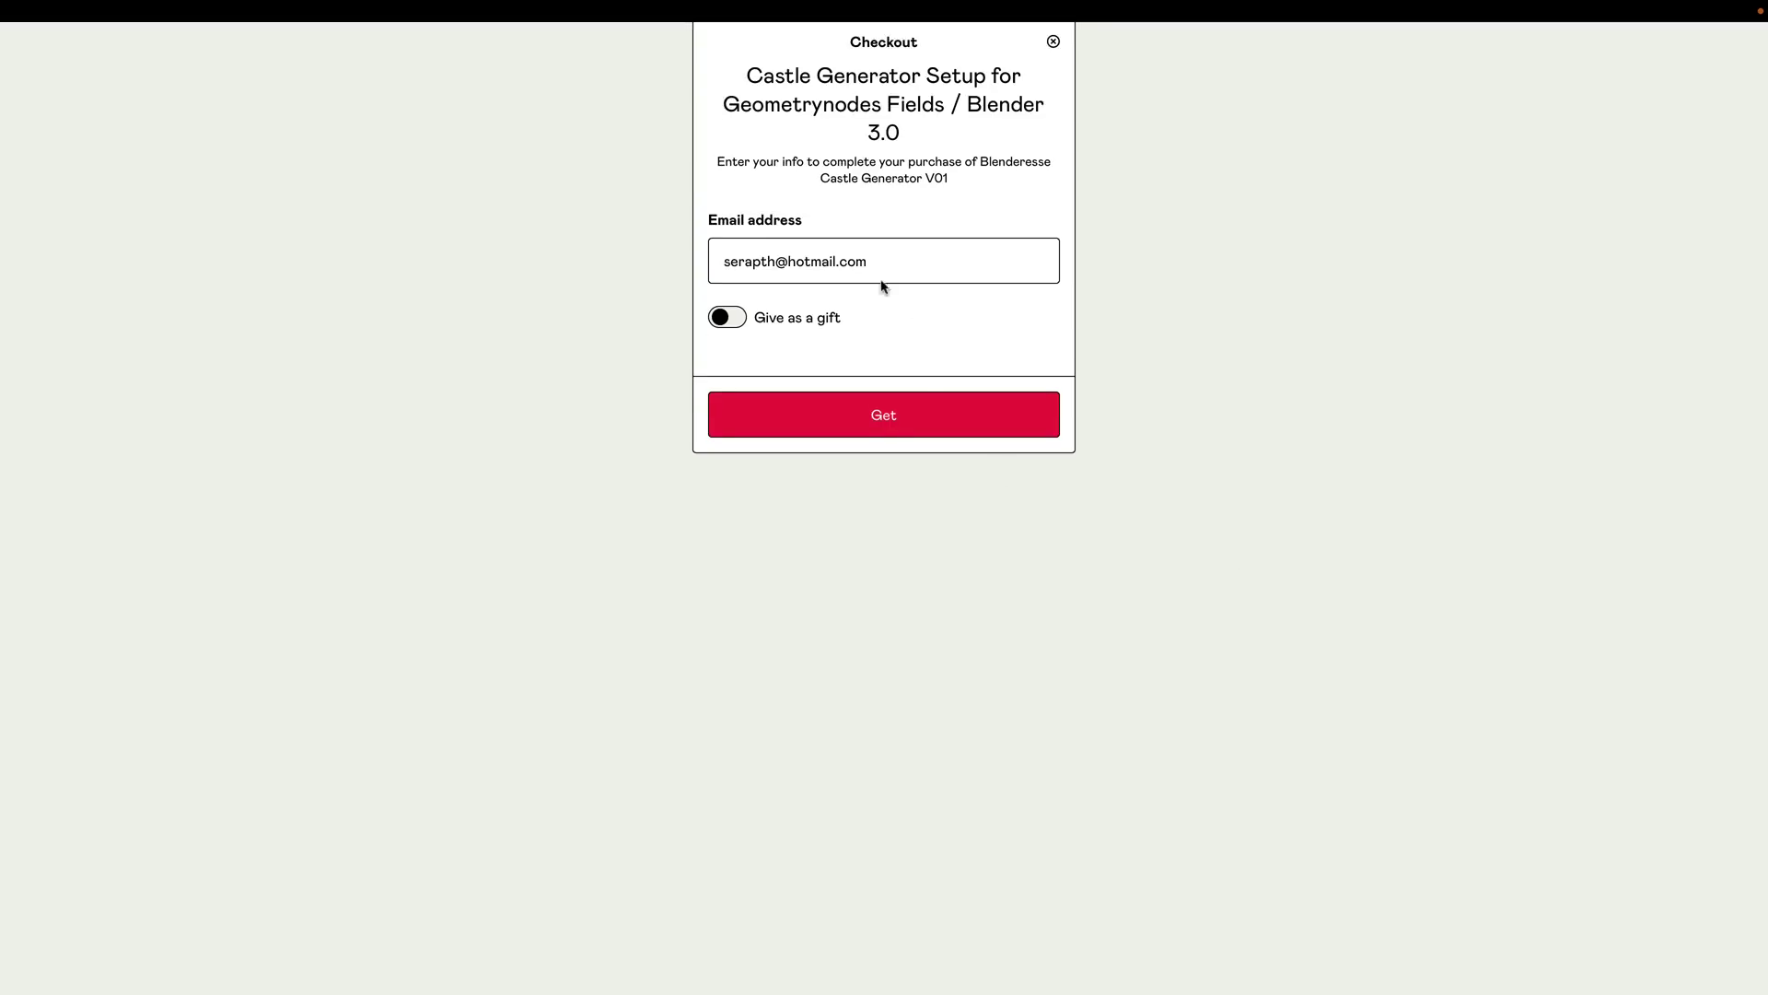
{"action": "left_click", "coordinate": [893, 406]}
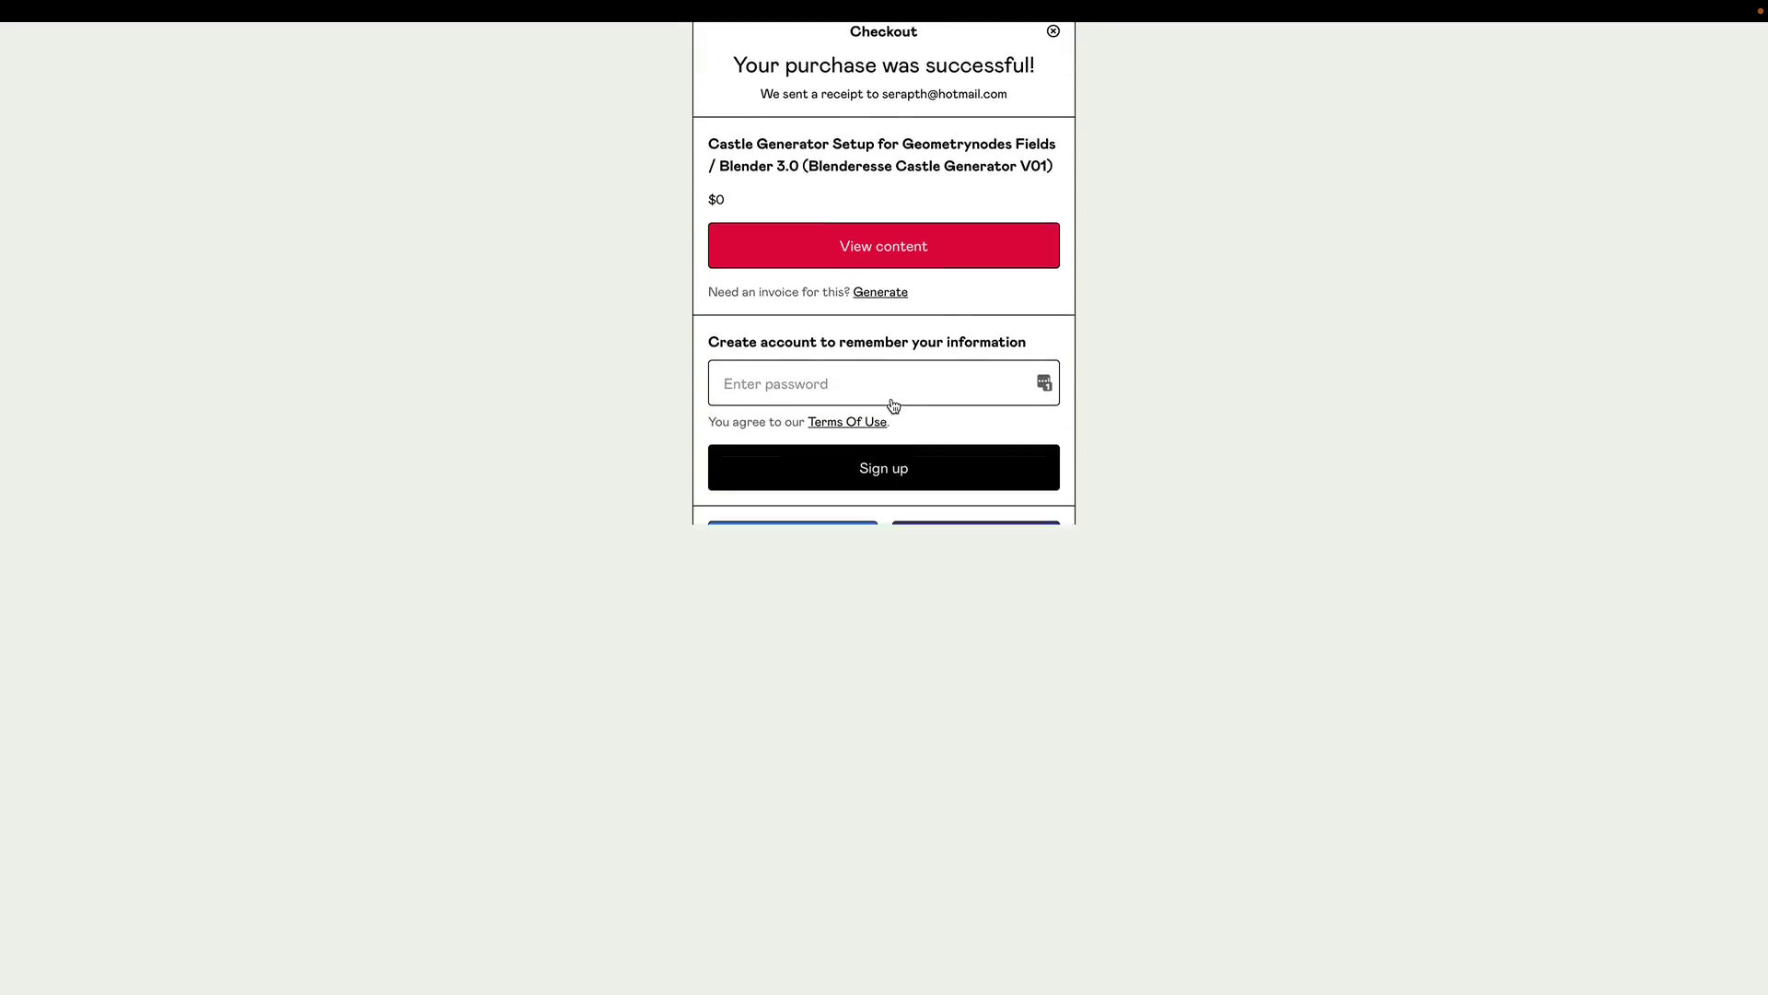
View the purchased Castle Generator content with the Blenderesse_Castle_Generator_V01 blend file
{"action": "left_click", "coordinate": [884, 252]}
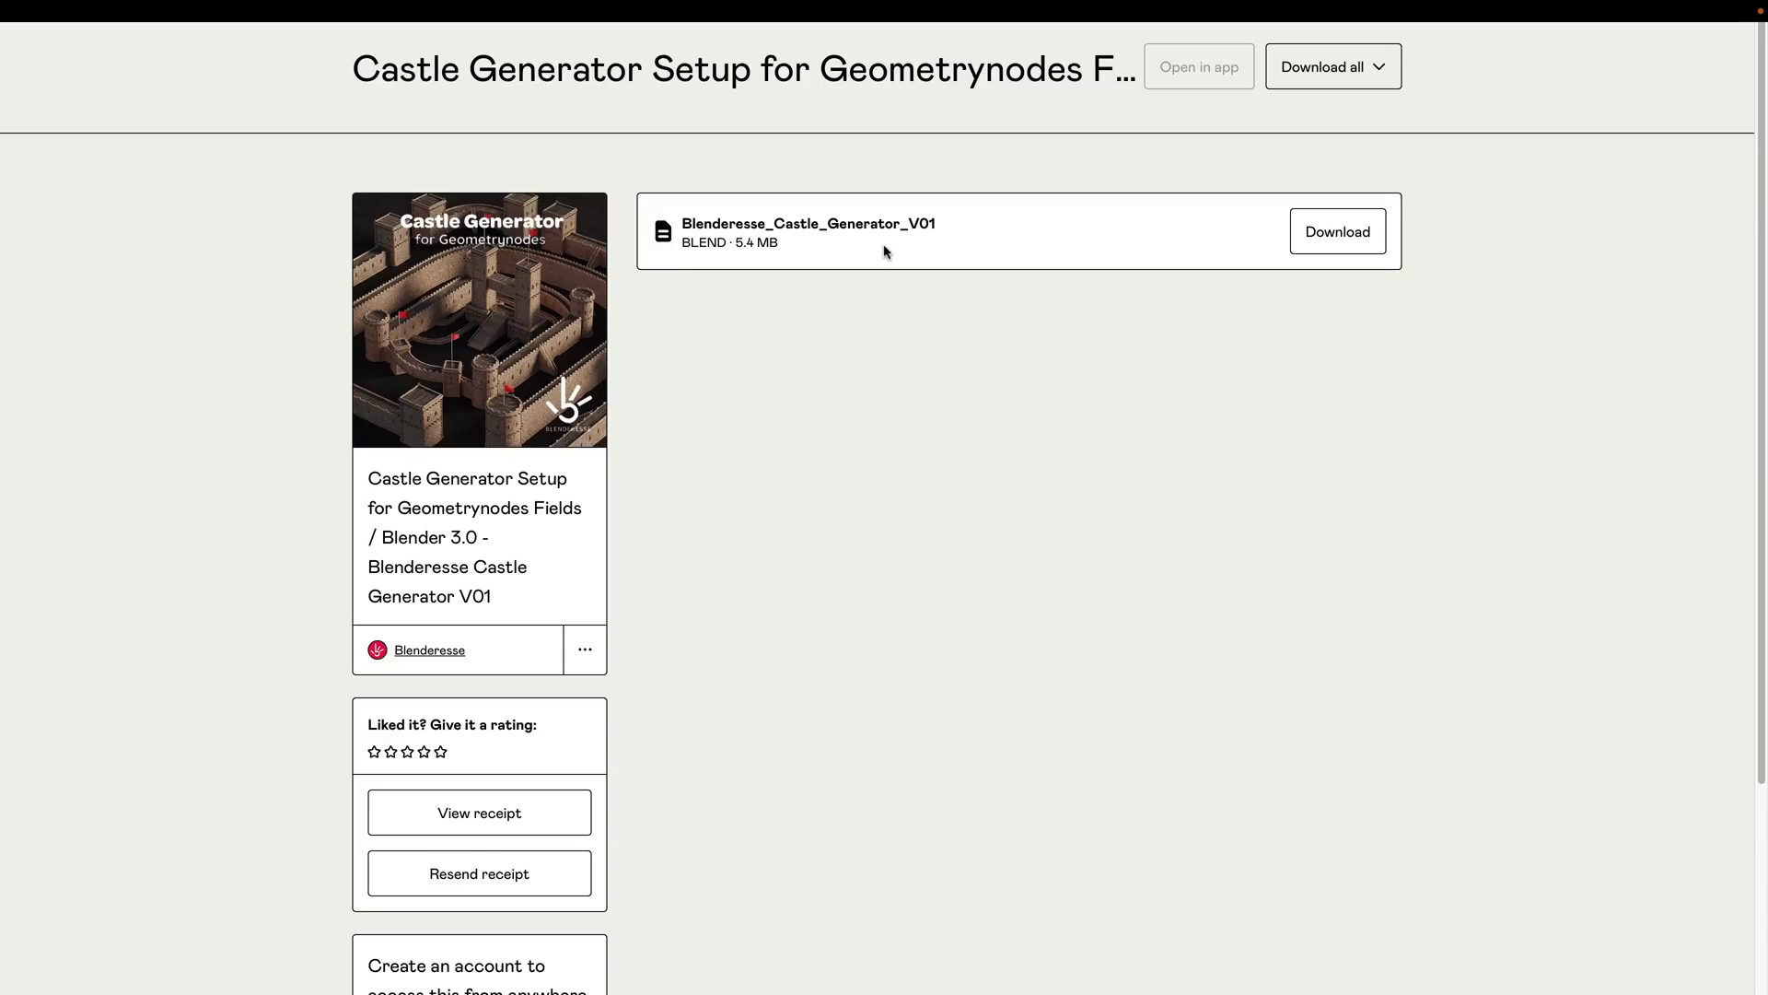